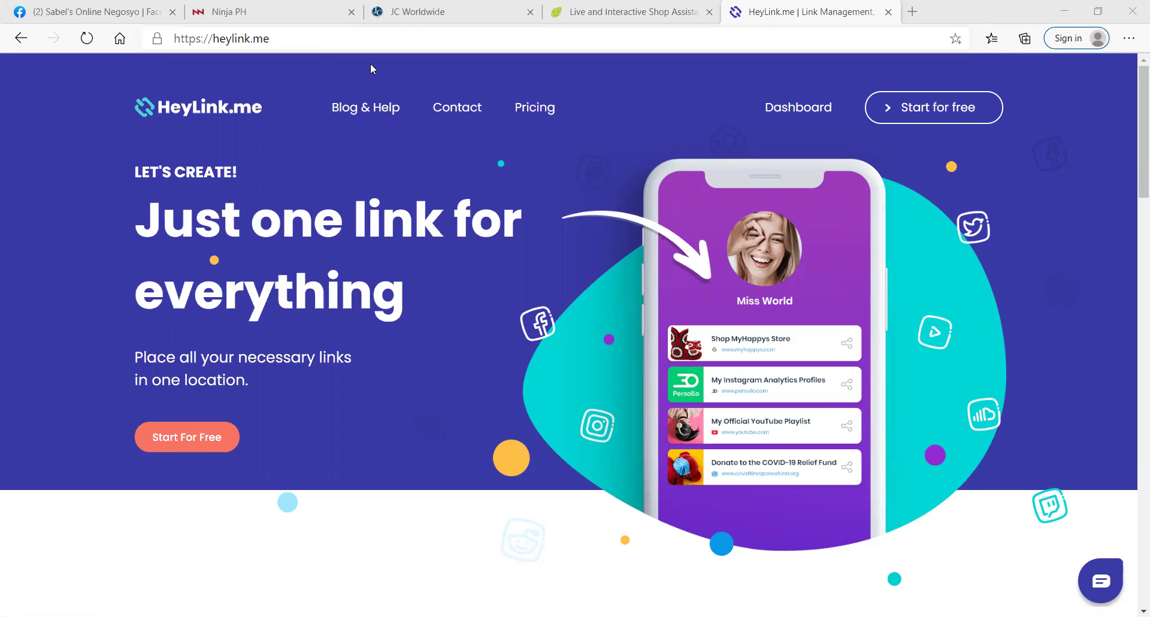
Step: Open HeyLink.me's 'Get started for free' sign-up page via Start For Free
{"action": "left_click", "coordinate": [191, 443]}
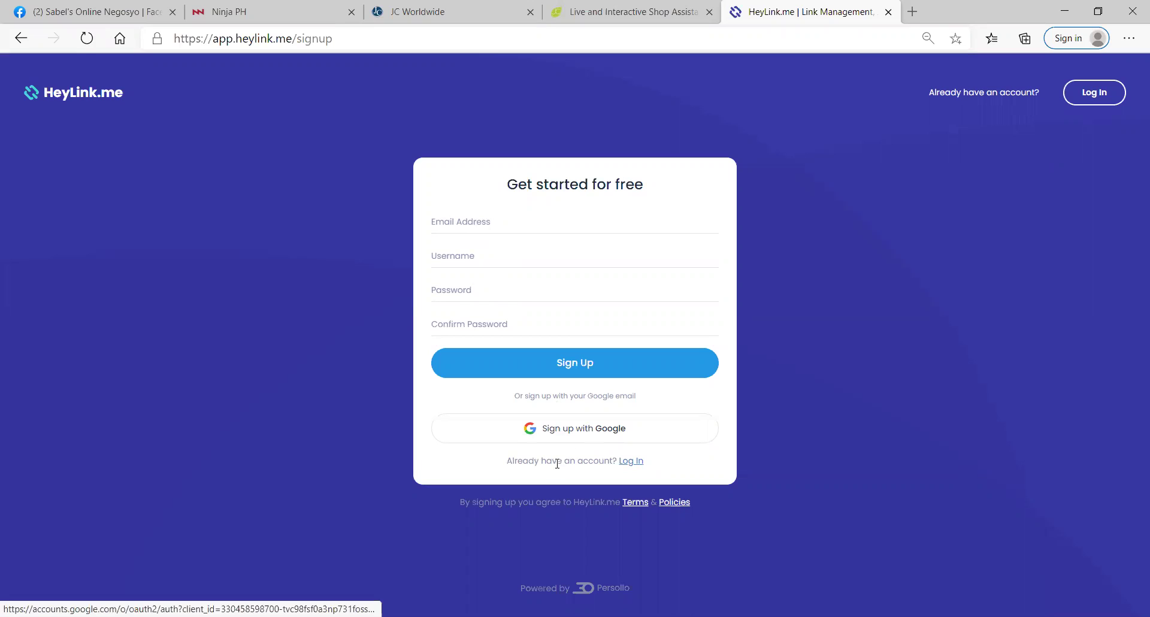
Step: Fill the email and username fields with the saved autofill entries
{"action": "left_click", "coordinate": [527, 219]}
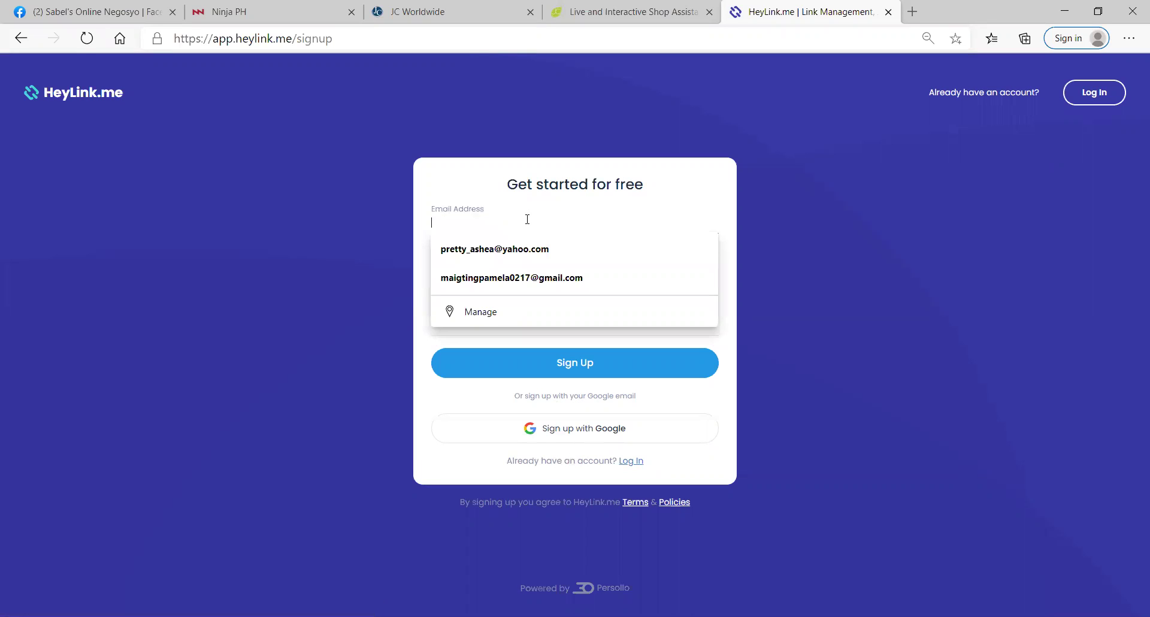
{"action": "left_click", "coordinate": [502, 248]}
{"action": "left_click", "coordinate": [501, 251]}
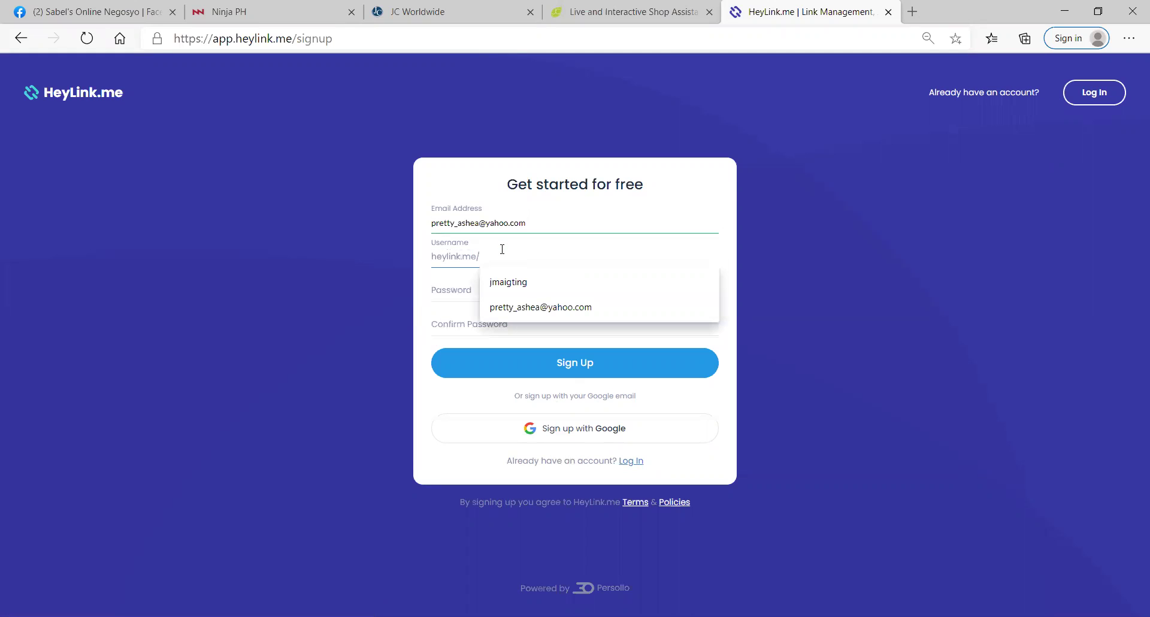
{"action": "left_click", "coordinate": [506, 285]}
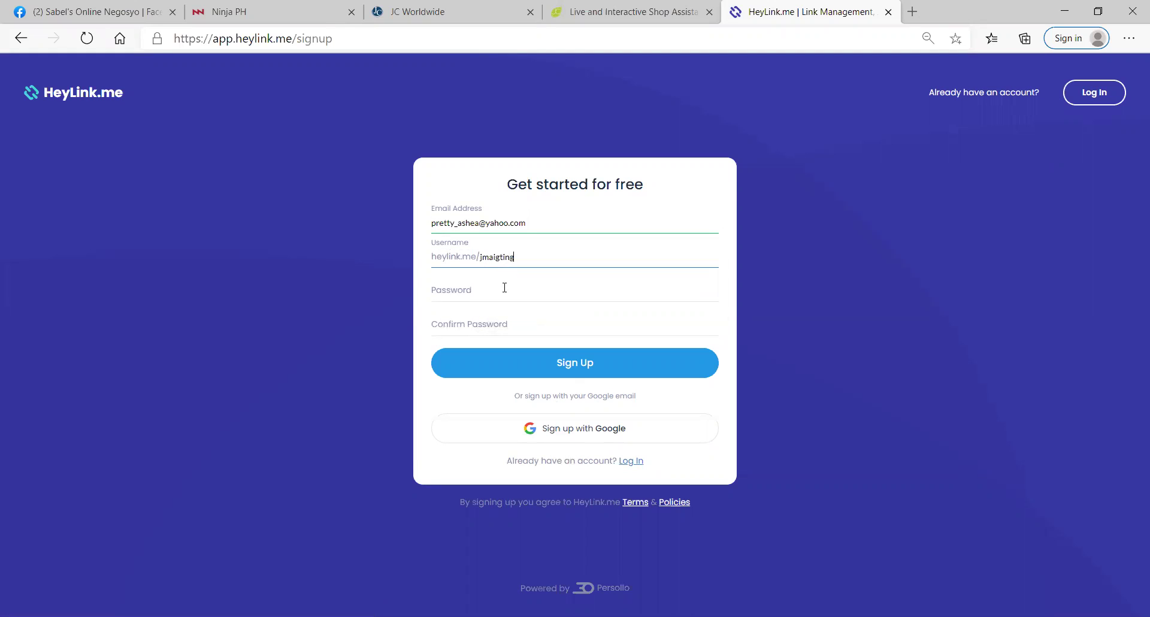
Step: Enter the password and confirm it, then switch to the log-in page
{"action": "left_click", "coordinate": [494, 297]}
{"action": "type", "text": "••"}
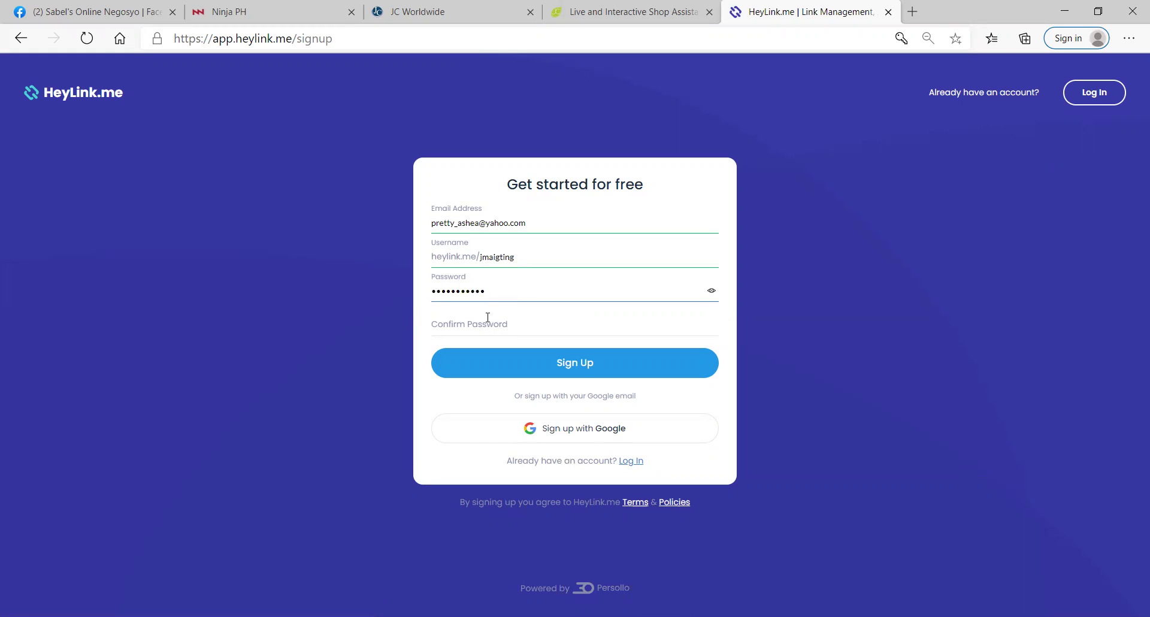
{"action": "left_click", "coordinate": [486, 325]}
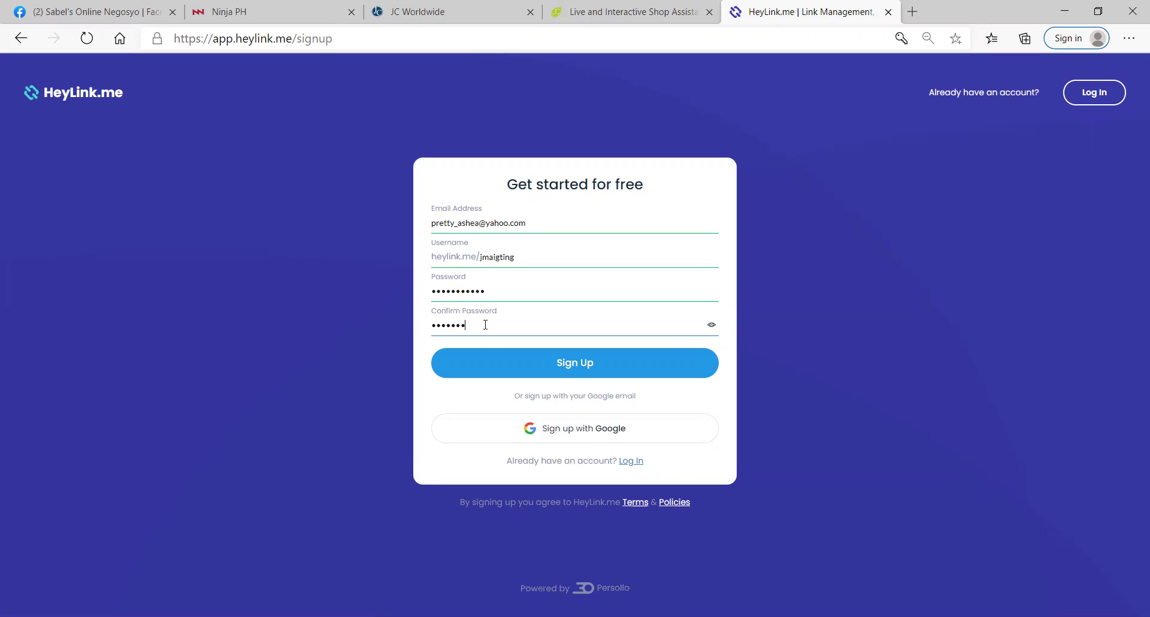
{"action": "key", "text": "BackSpace"}
{"action": "key", "text": "BackSpace"}
{"action": "key", "text": "BackSpace"}
{"action": "key", "text": "BackSpace"}
{"action": "key", "text": "BackSpace"}
{"action": "key", "text": "BackSpace"}
{"action": "type", "text": "••••••"}
{"action": "left_click", "coordinate": [634, 465]}
Step: Submit the log-in form with the saved email and a password
{"action": "left_click", "coordinate": [557, 258]}
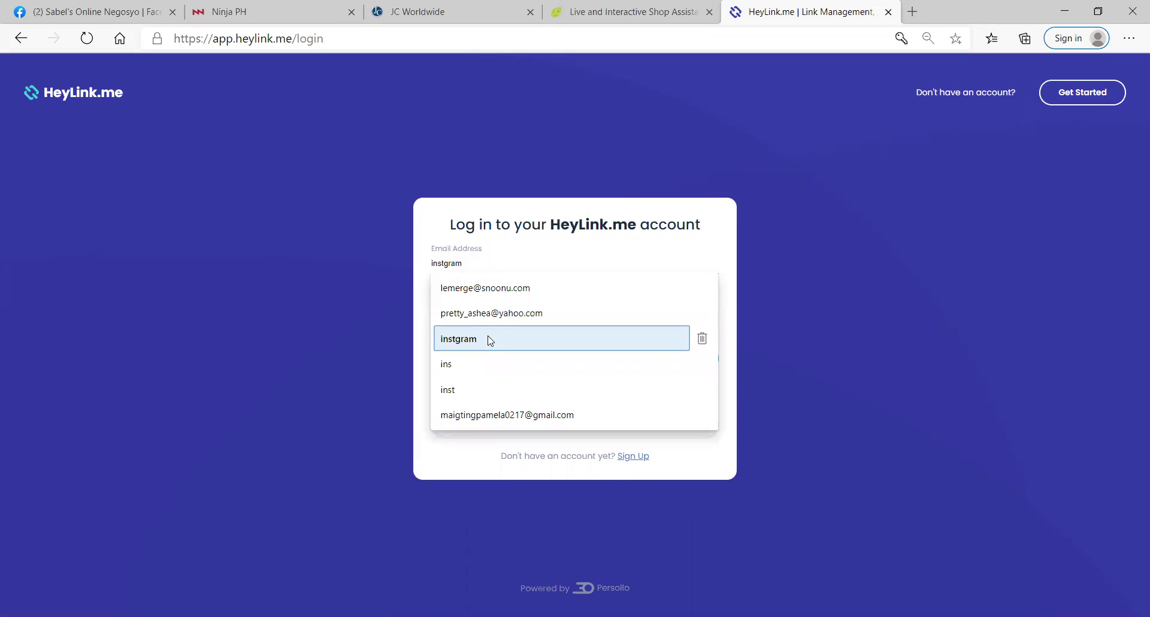
{"action": "left_click", "coordinate": [510, 314]}
{"action": "left_click", "coordinate": [502, 306]}
{"action": "type", "text": "••••••"}
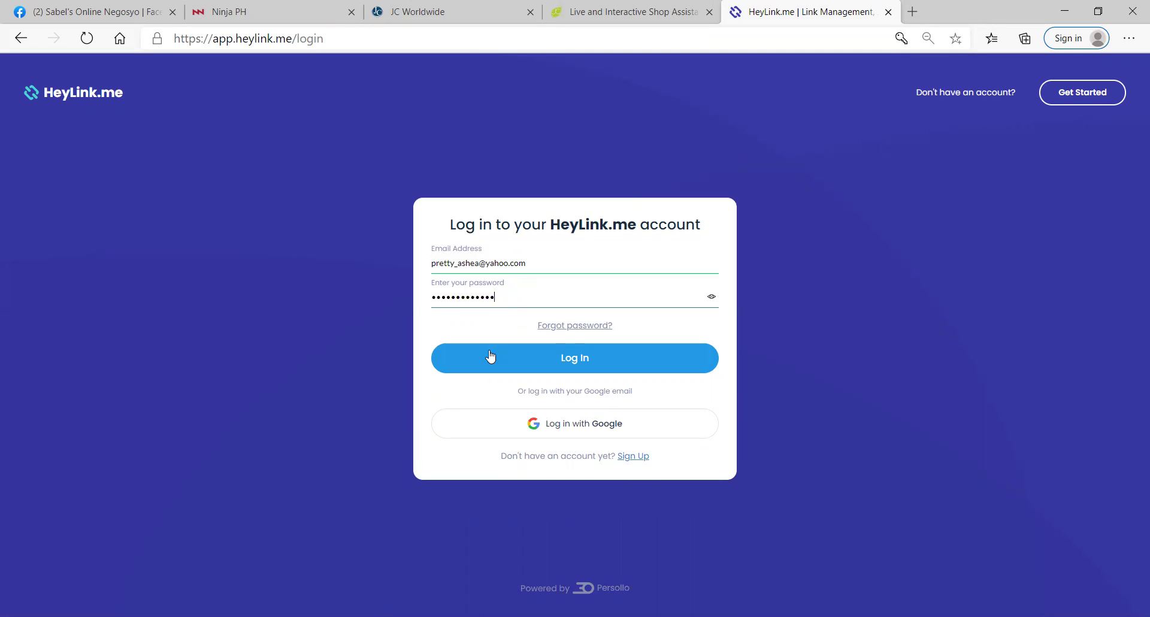
{"action": "left_click", "coordinate": [488, 354]}
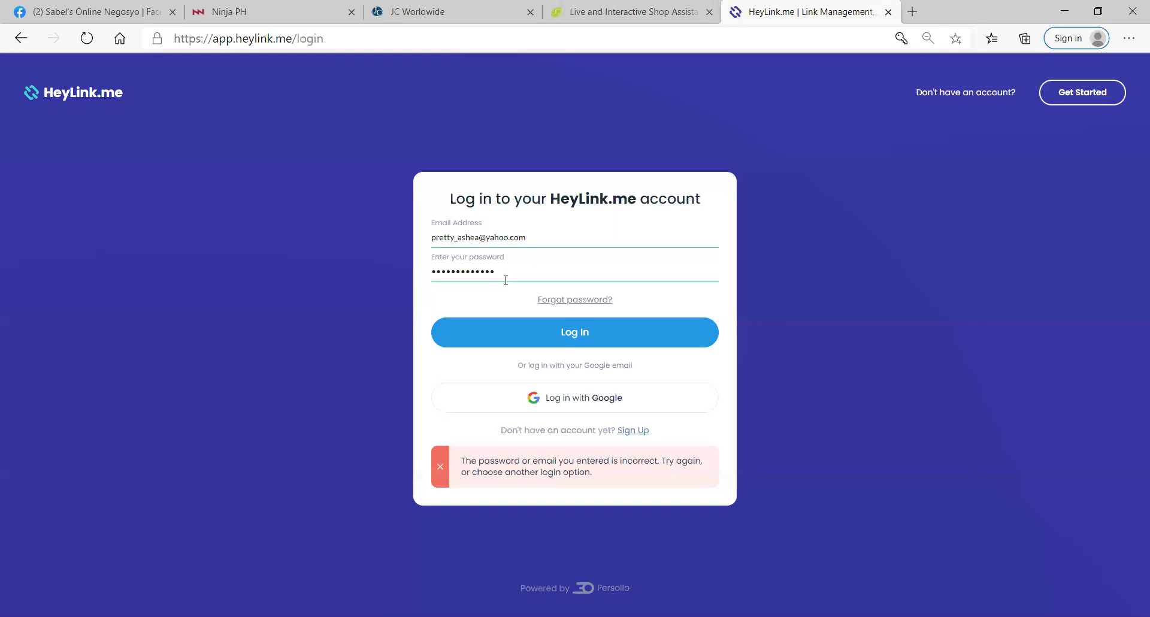
Step: Retype the password until the log-in succeeds and the Links dashboard appears
{"action": "left_click_drag", "start_coordinate": [506, 277], "coordinate": [418, 277]}
{"action": "type", "text": "••••••"}
{"action": "key", "text": "Return"}
{"action": "key", "text": "ctrl+a"}
{"action": "type", "text": "•••••••••••"}
{"action": "left_click", "coordinate": [453, 334]}
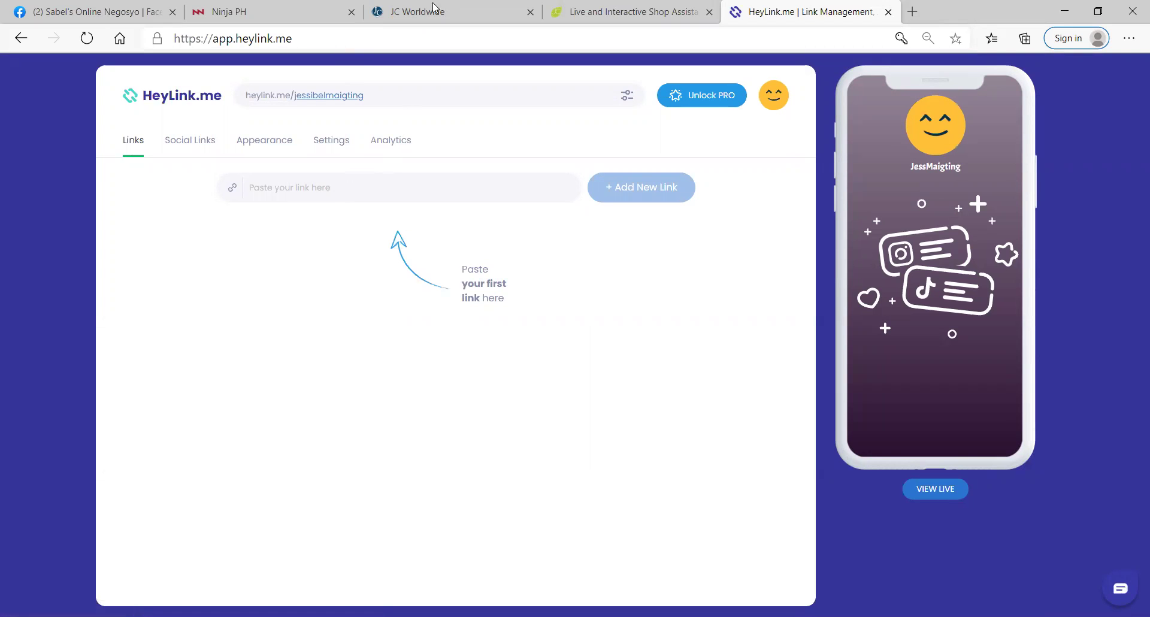
{"action": "left_click", "coordinate": [573, 8]}
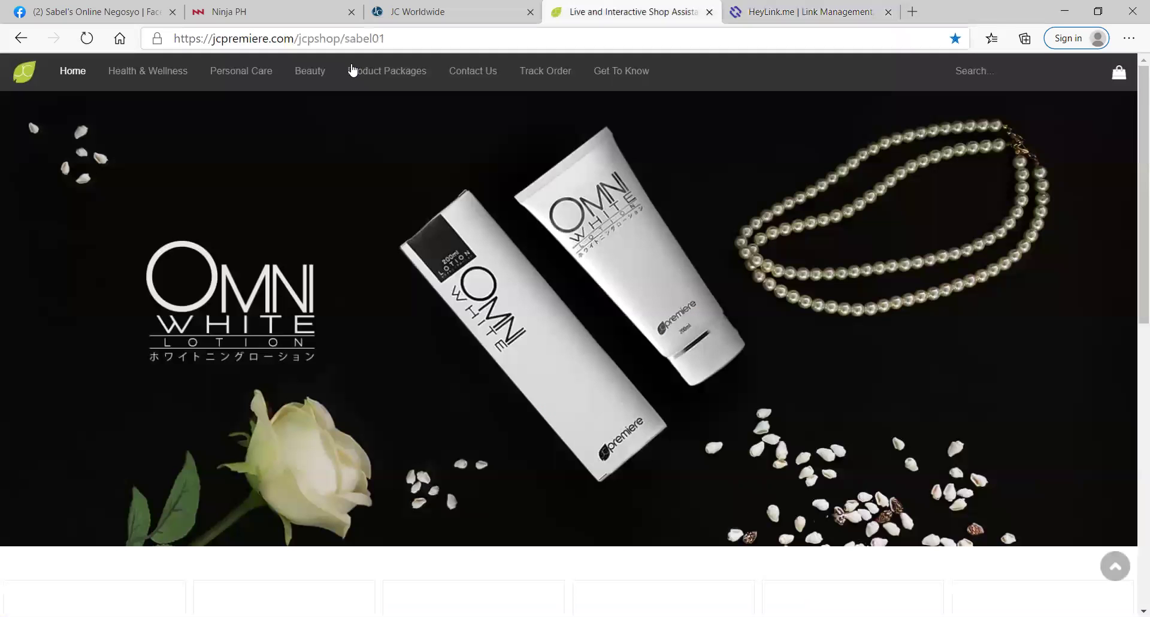
Step: Copy the jcpremiere.com shop address and add it as a new link
{"action": "left_click_drag", "start_coordinate": [389, 39], "coordinate": [159, 125]}
{"action": "key", "text": "ctrl+c"}
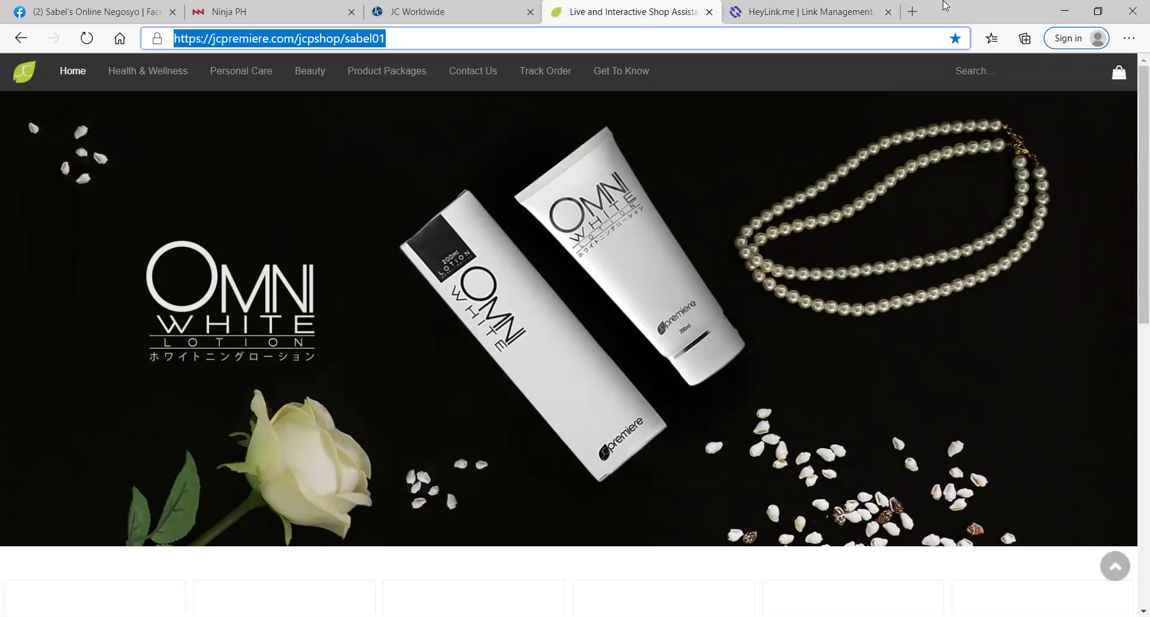
{"action": "left_click", "coordinate": [811, 8]}
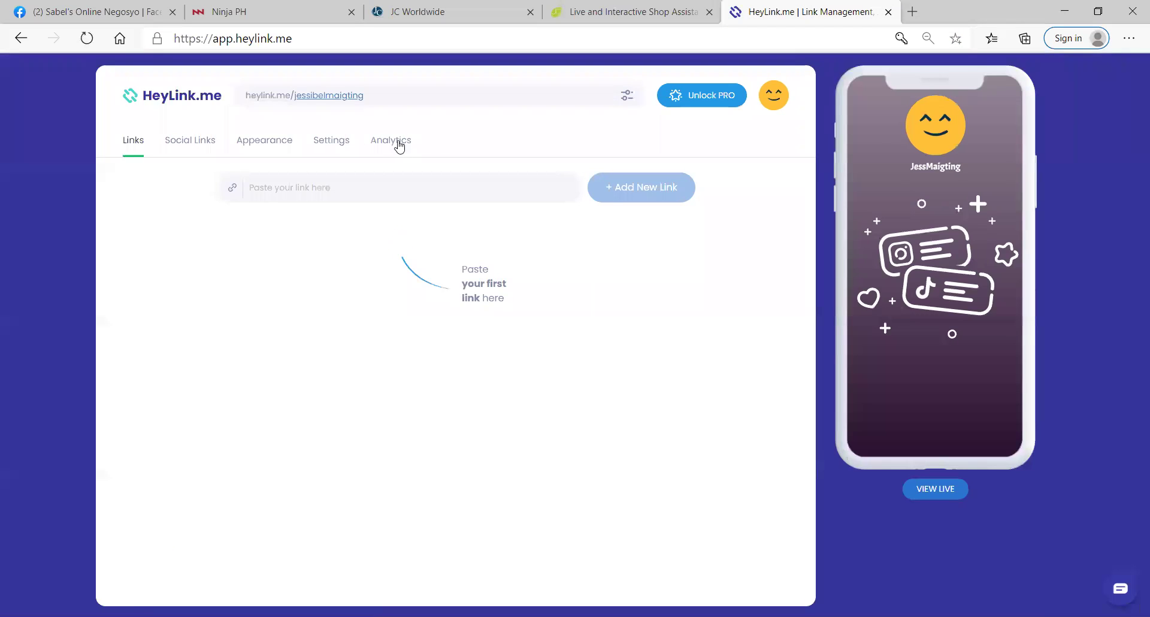
{"action": "left_click", "coordinate": [368, 182]}
{"action": "key", "text": "ctrl+v"}
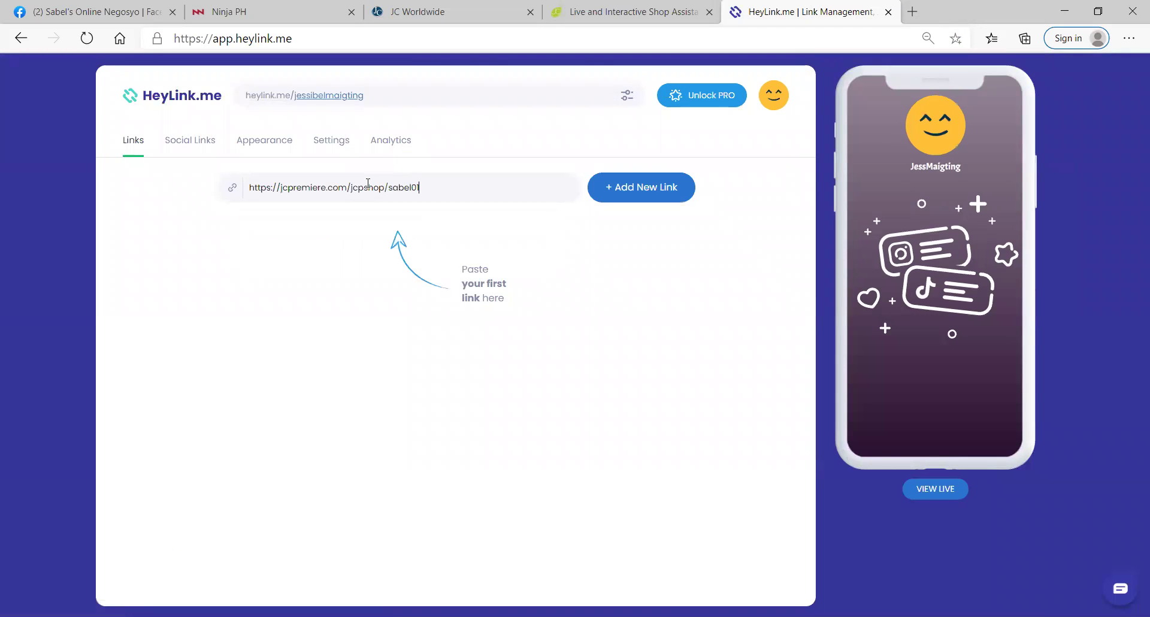
{"action": "left_click", "coordinate": [622, 188]}
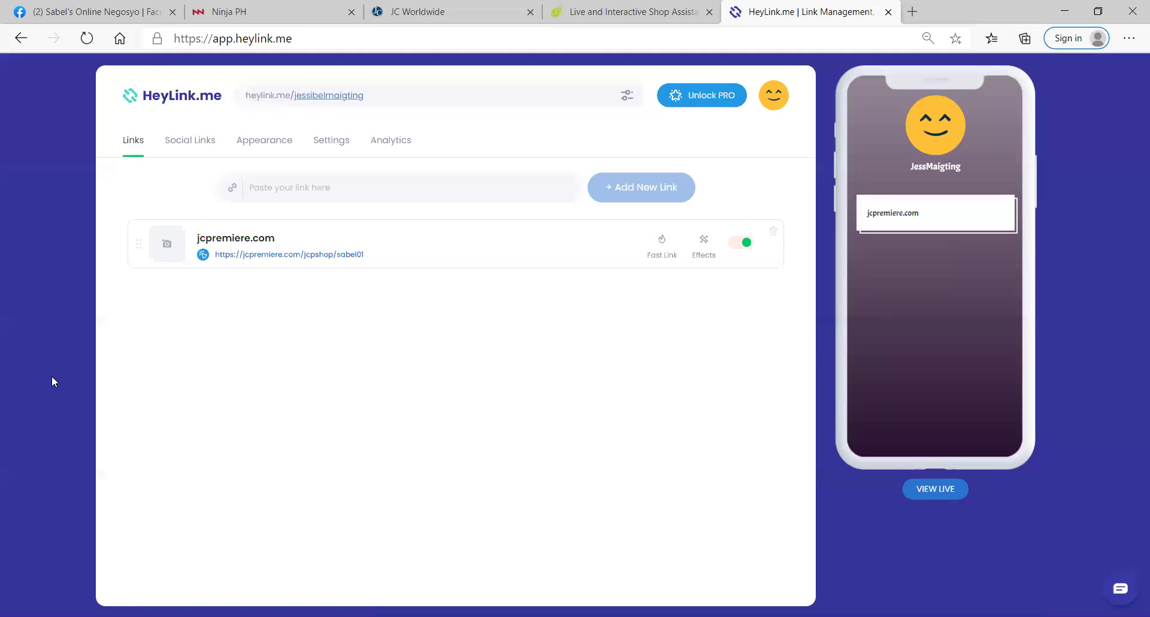
Step: Add the ninjaph.com shop address as a second link
{"action": "left_click", "coordinate": [314, 13]}
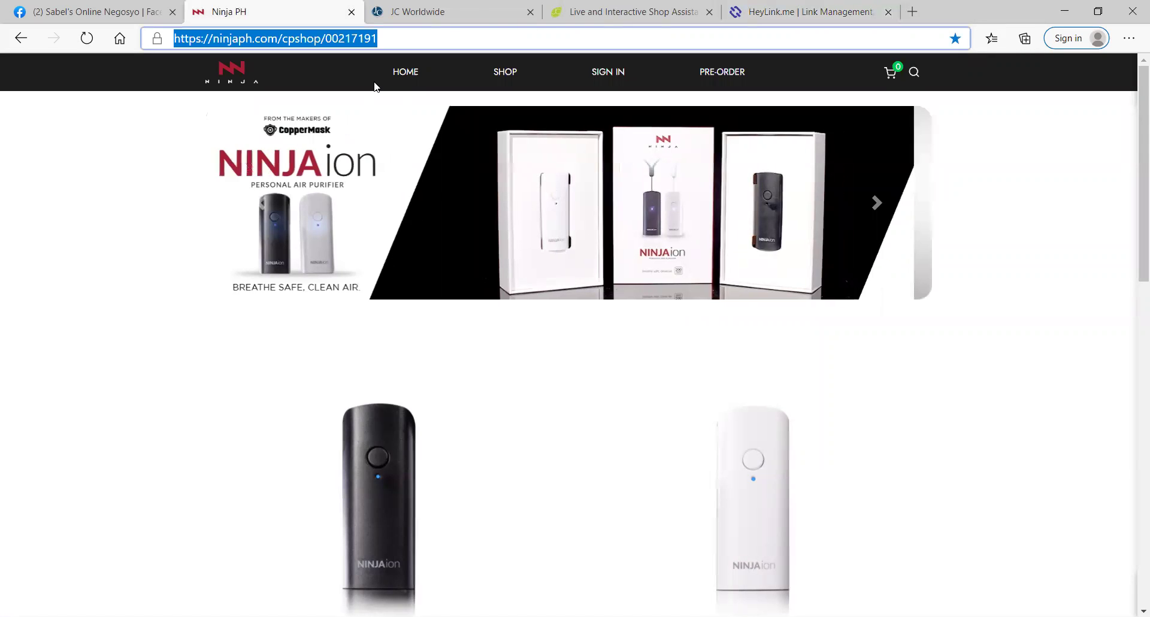
{"action": "left_click", "coordinate": [803, 12]}
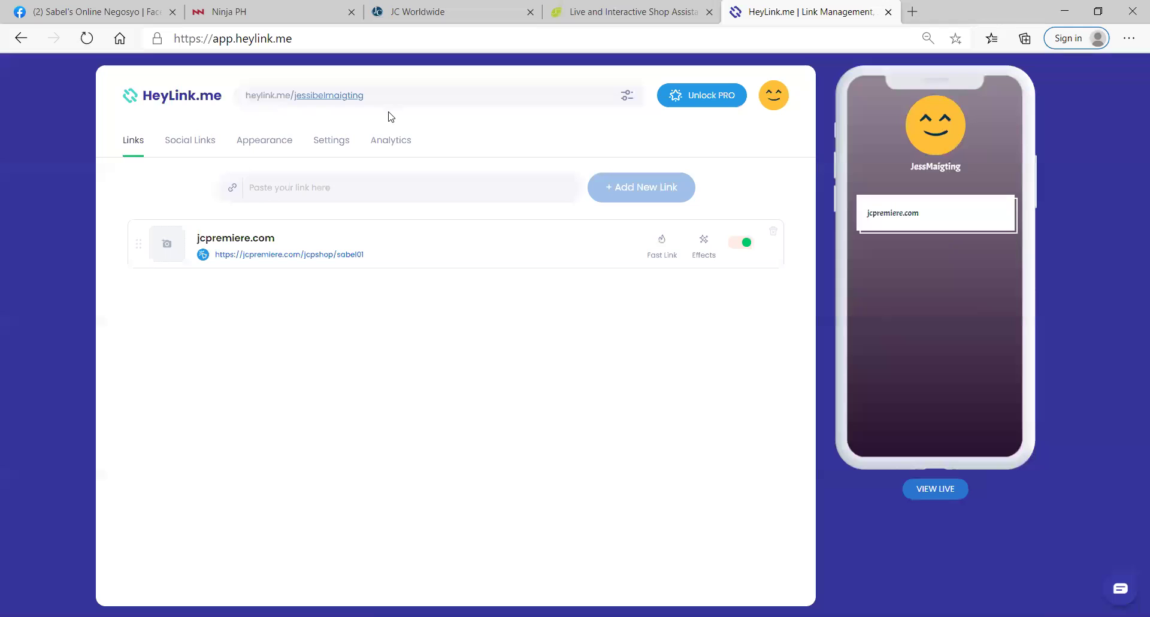
{"action": "left_click", "coordinate": [294, 197]}
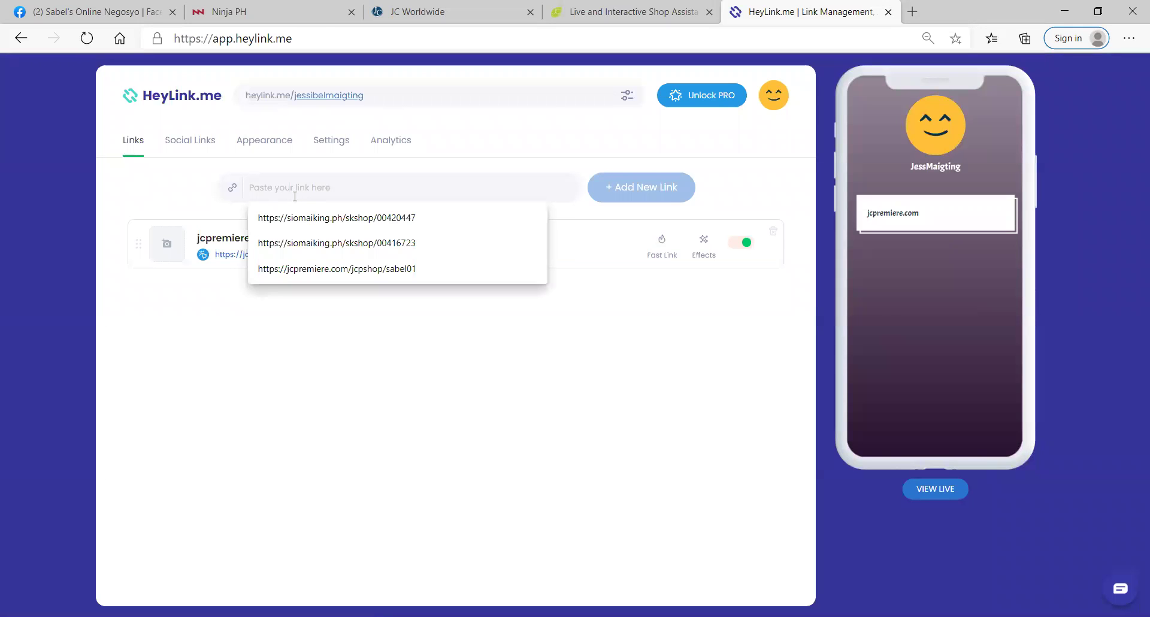
{"action": "type", "text": "https://ninjaph.com/cpshop/00217191"}
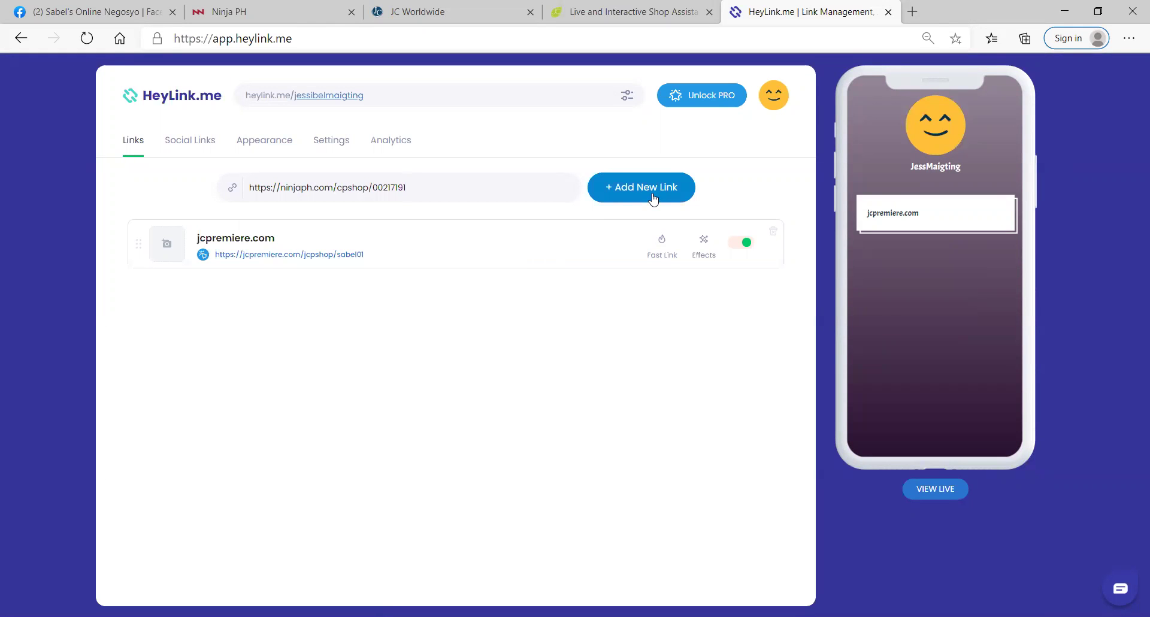
{"action": "left_click", "coordinate": [653, 198]}
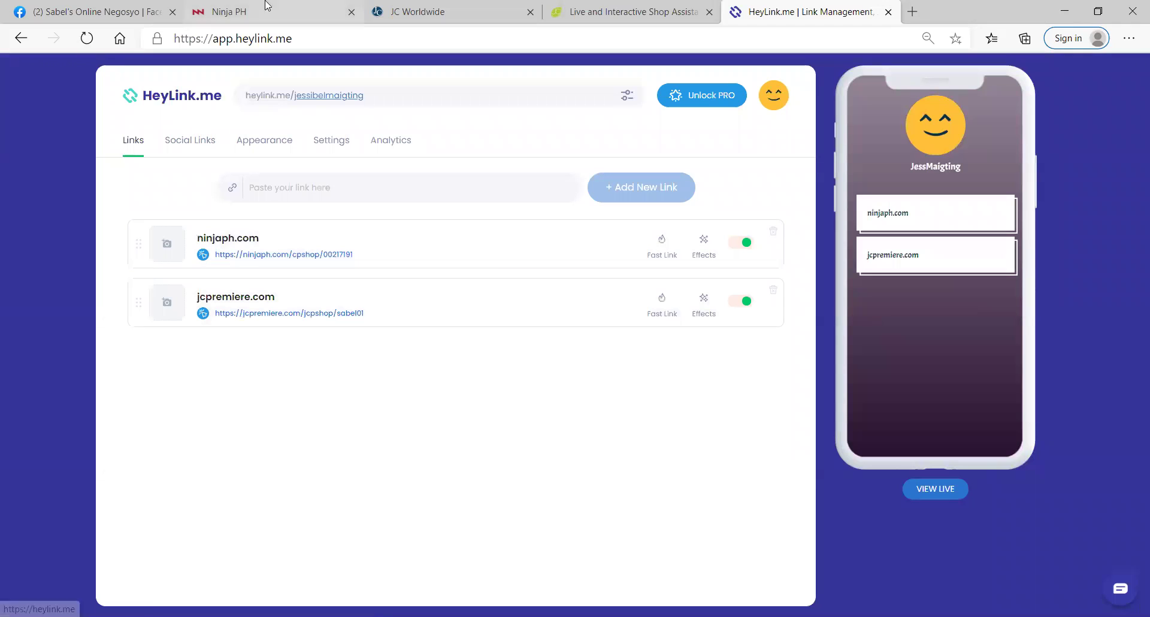
Step: Copy the siomaiking.ph shop address and add it as a third link
{"action": "left_click", "coordinate": [371, 11]}
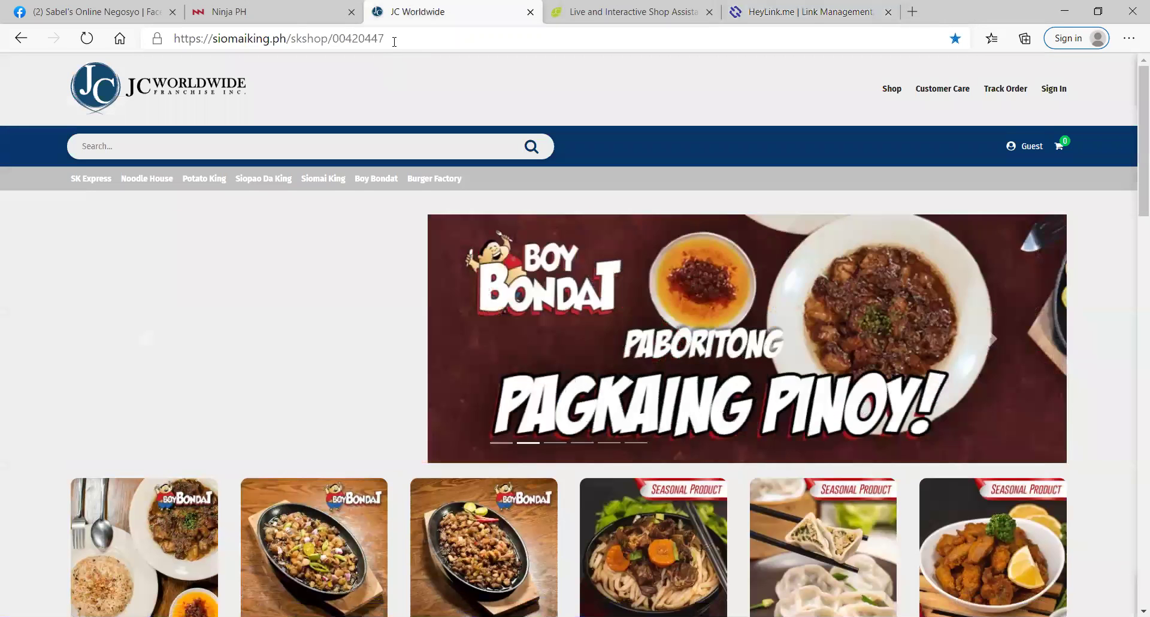
{"action": "left_click", "coordinate": [395, 39]}
{"action": "key", "text": "ctrl+c"}
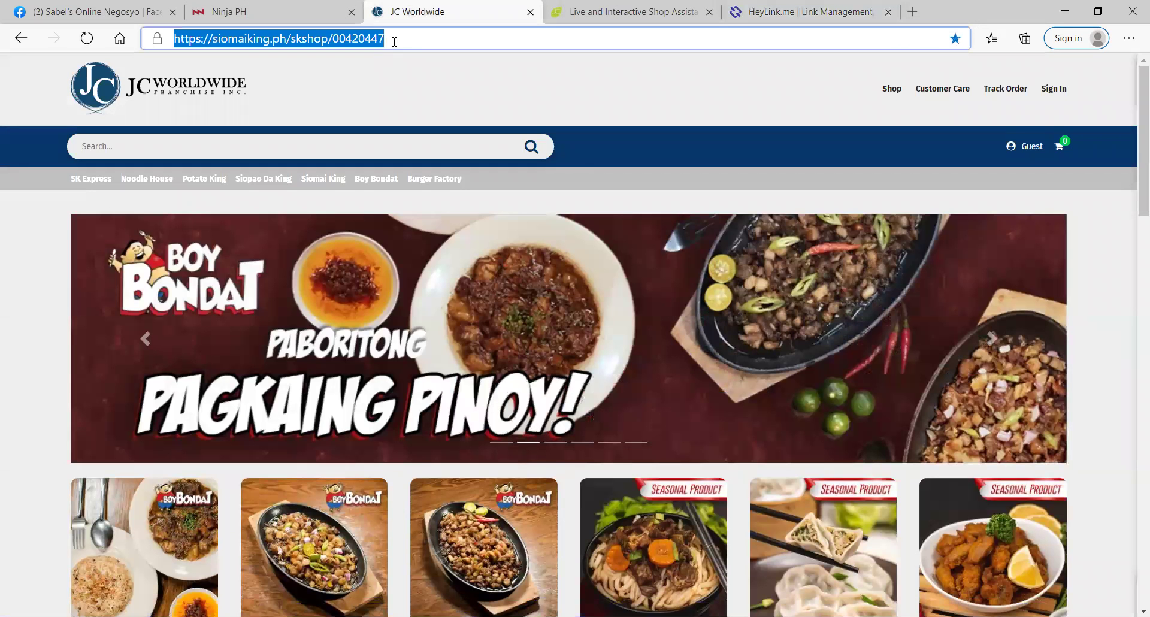
{"action": "left_click", "coordinate": [795, 8]}
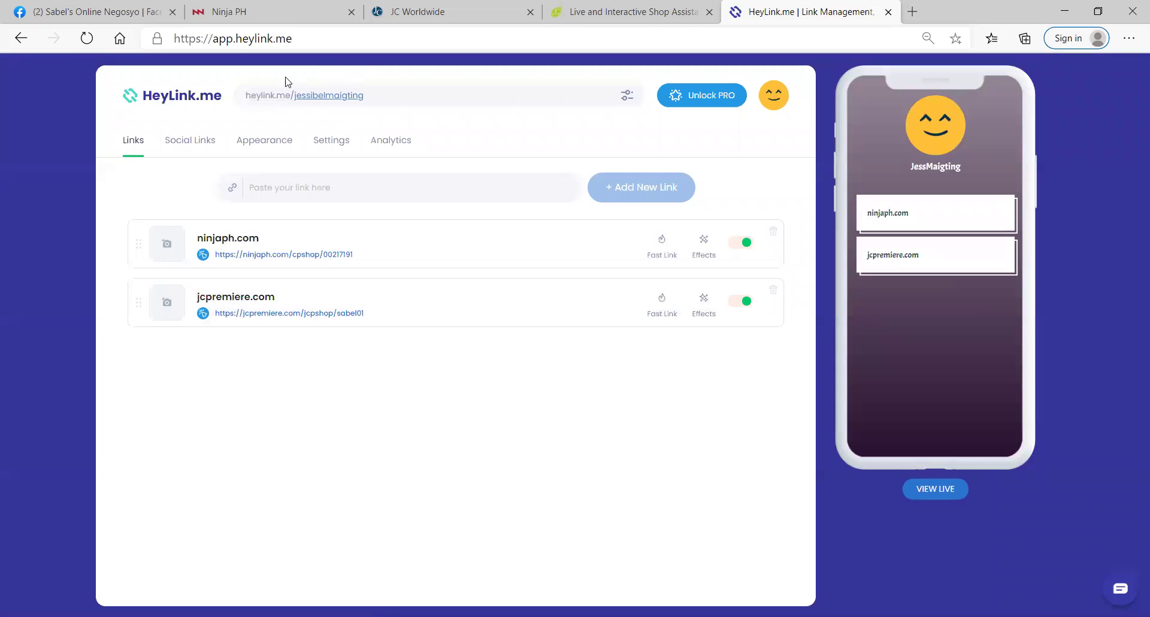
{"action": "left_click", "coordinate": [262, 192]}
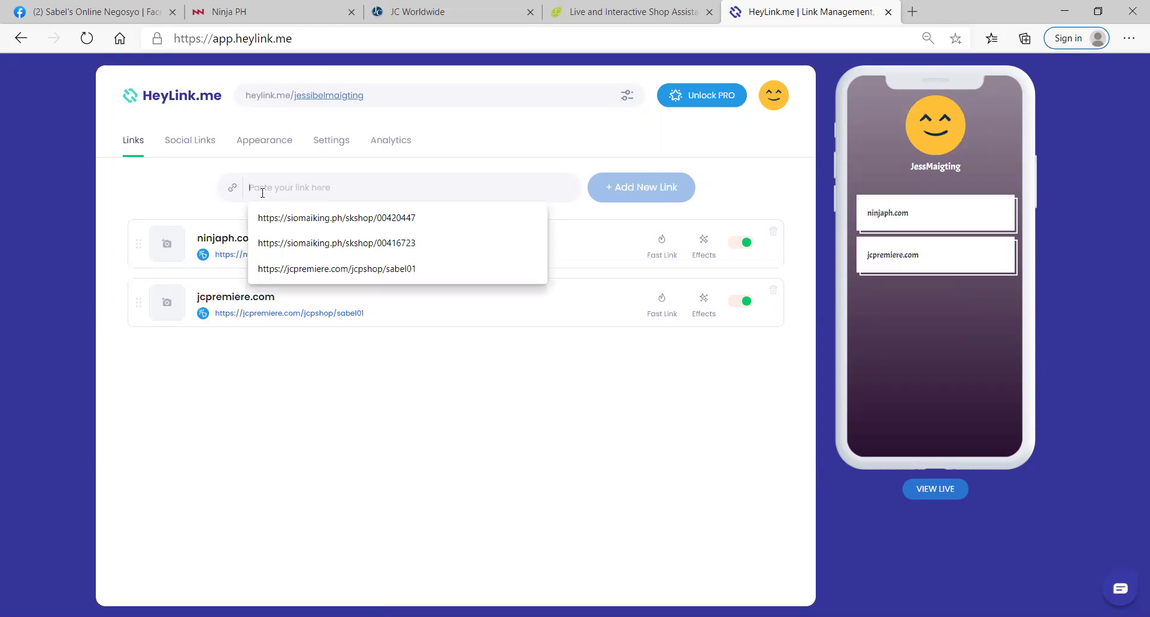
{"action": "key", "text": "ctrl+v"}
{"action": "left_click", "coordinate": [672, 191]}
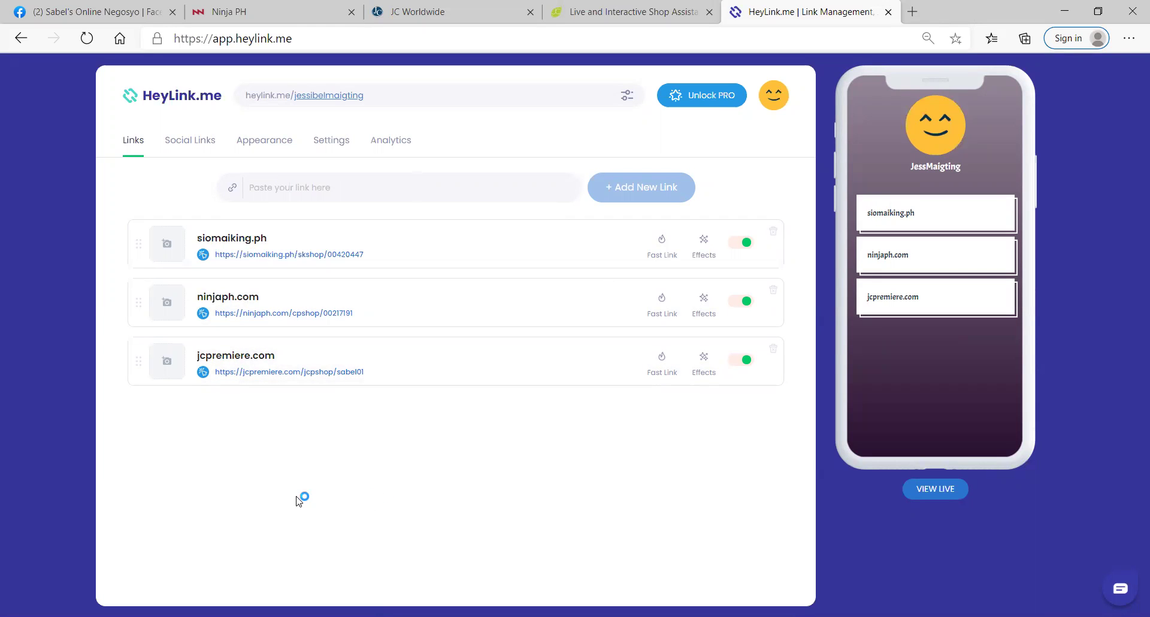
Step: Upload the last image in the folder as the siomaiking.ph link thumbnail
{"action": "left_click", "coordinate": [162, 251]}
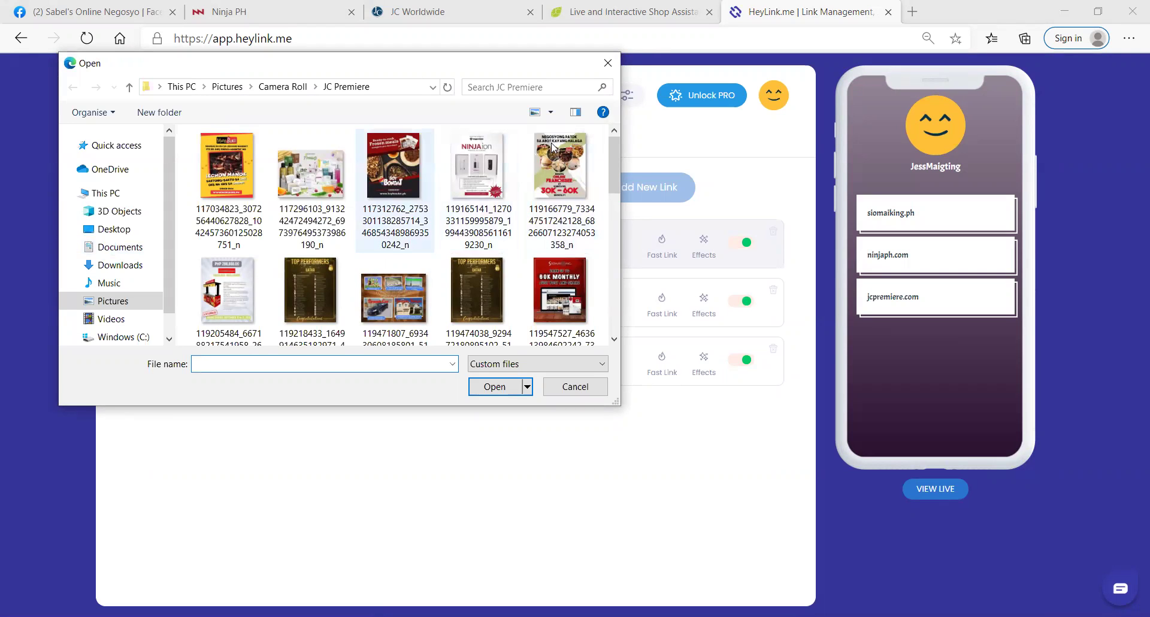
{"action": "scroll", "coordinate": [608, 167], "scroll_direction": "down", "scroll_amount": 4}
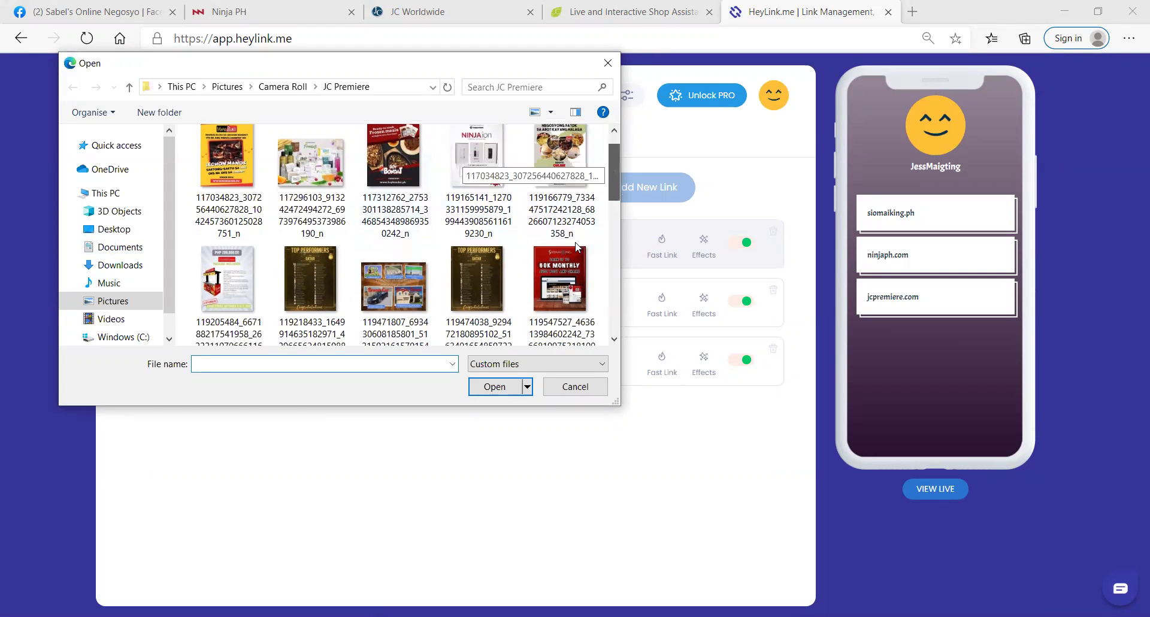
{"action": "scroll", "coordinate": [586, 272], "scroll_direction": "down", "scroll_amount": 5}
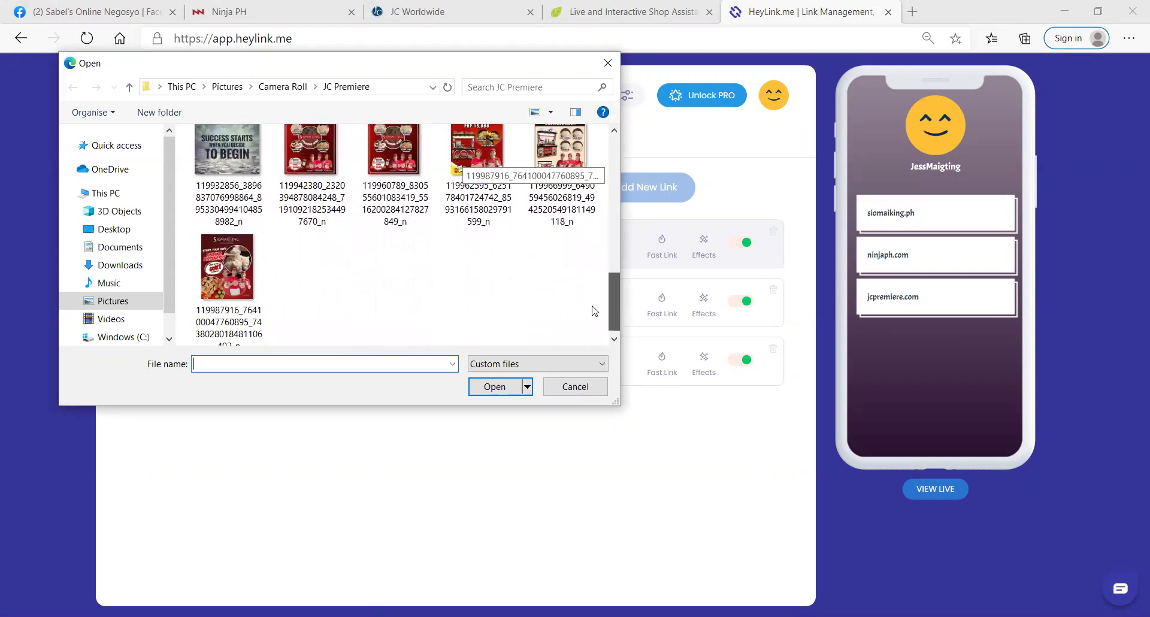
{"action": "left_click", "coordinate": [229, 264]}
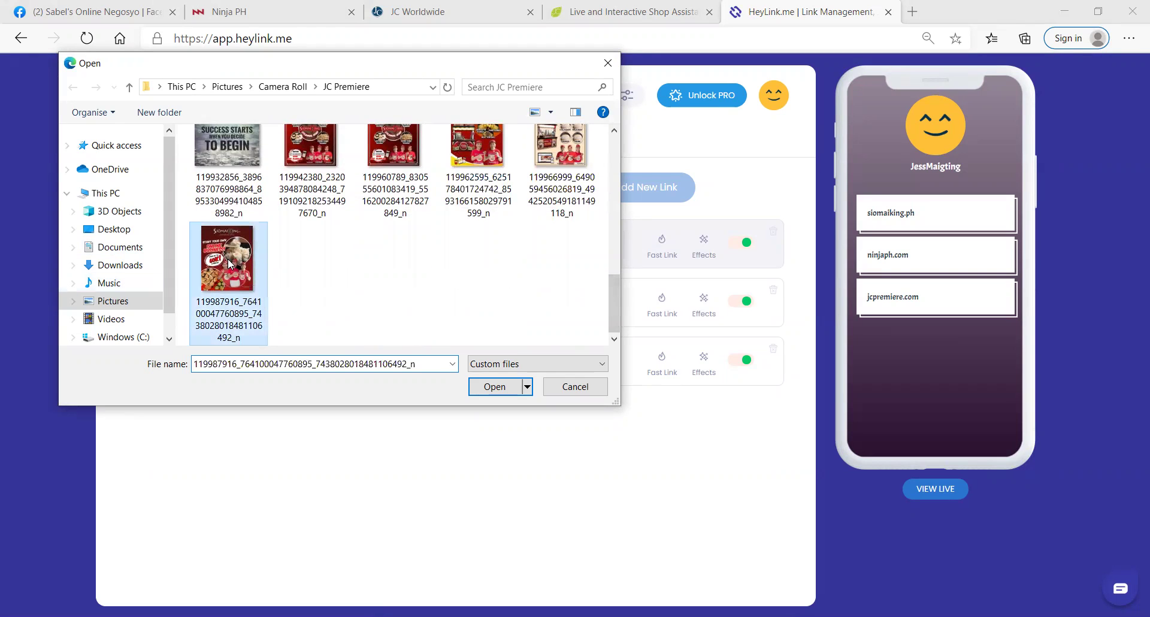
{"action": "left_click", "coordinate": [481, 390]}
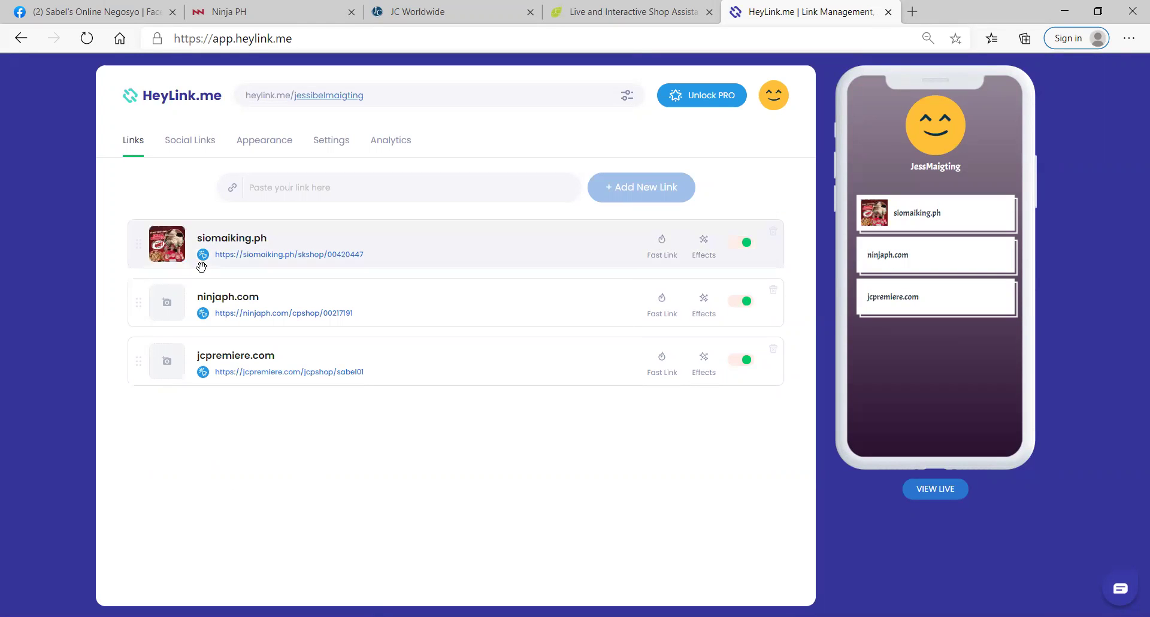
Step: Upload the Ninja product image for ninjaph.com and the product collage for jcpremiere.com
{"action": "left_click", "coordinate": [168, 311]}
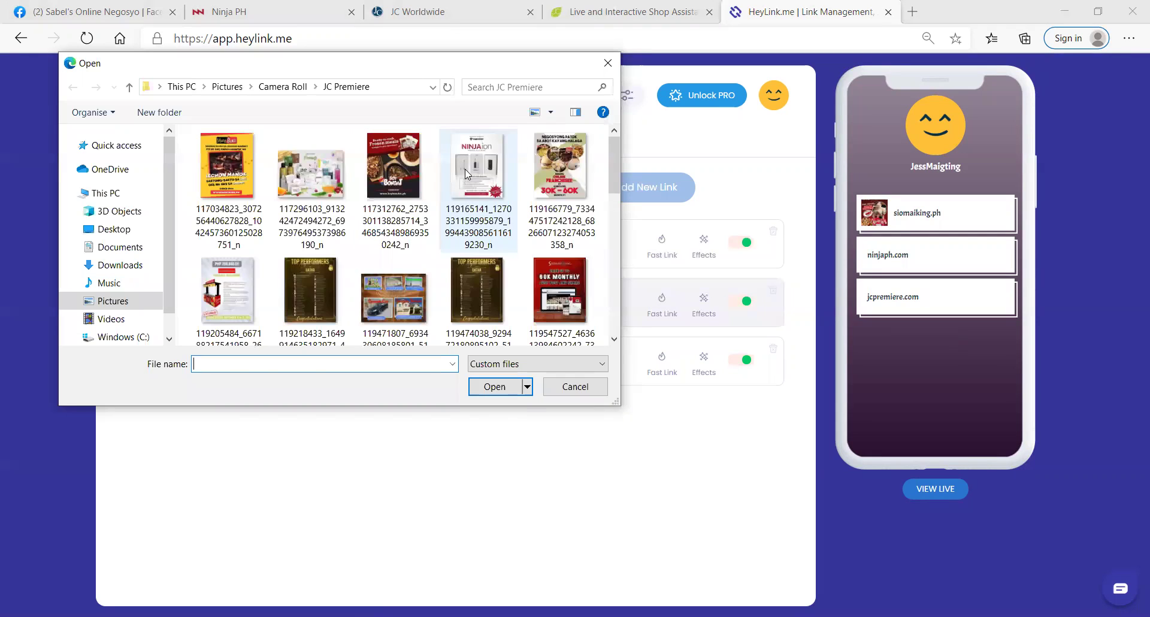
{"action": "left_click", "coordinate": [465, 169]}
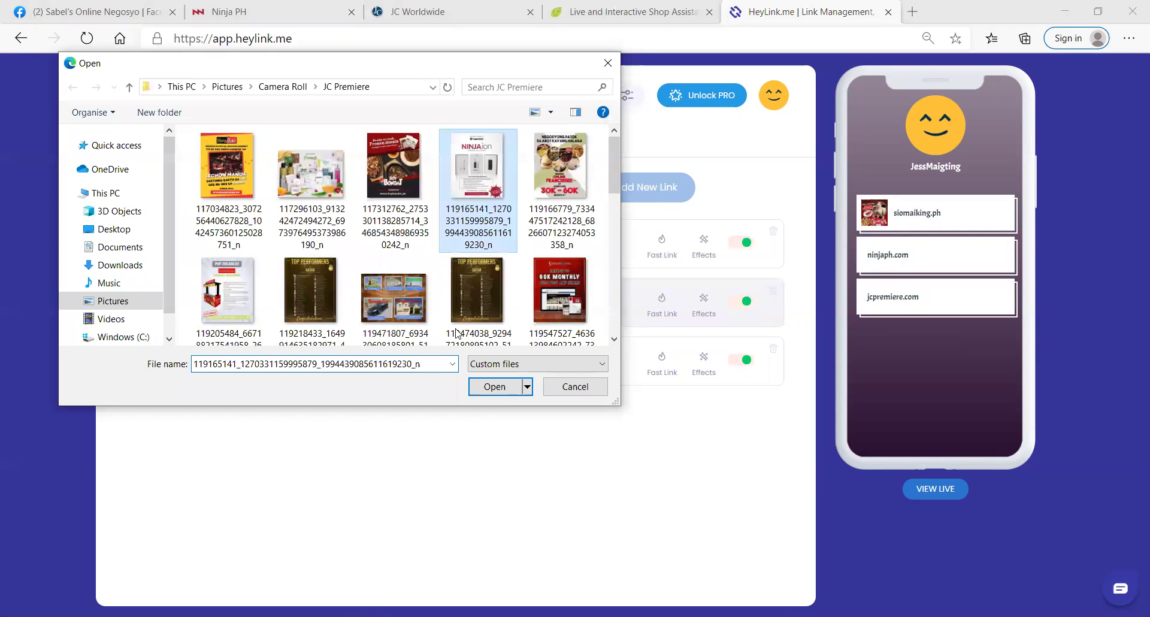
{"action": "left_click", "coordinate": [487, 394]}
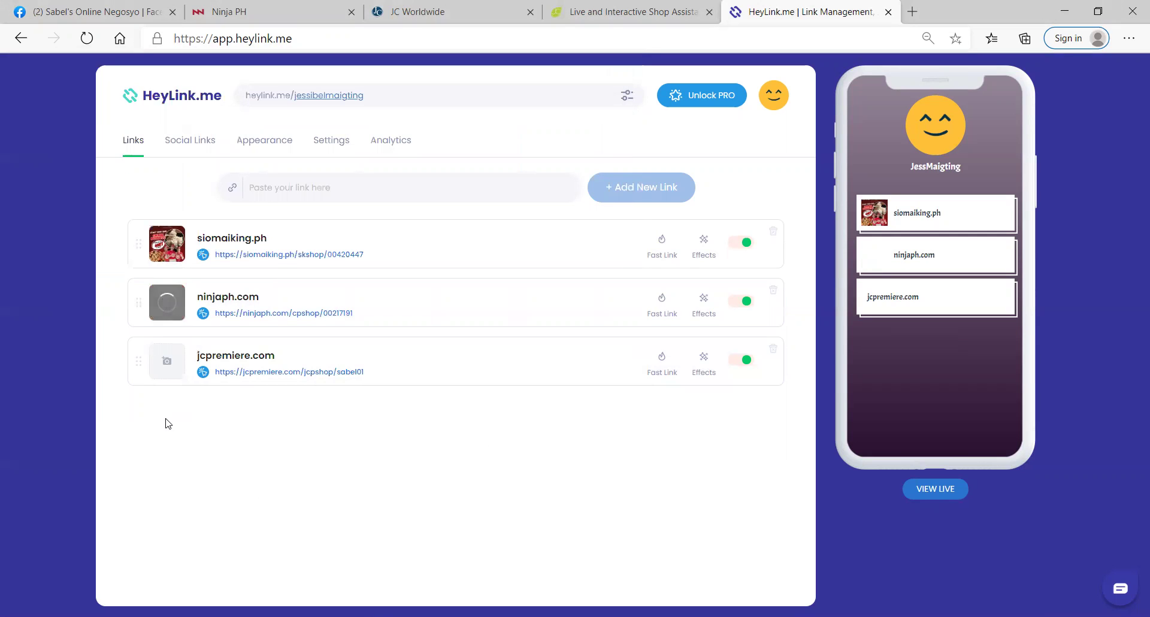
{"action": "left_click", "coordinate": [178, 368]}
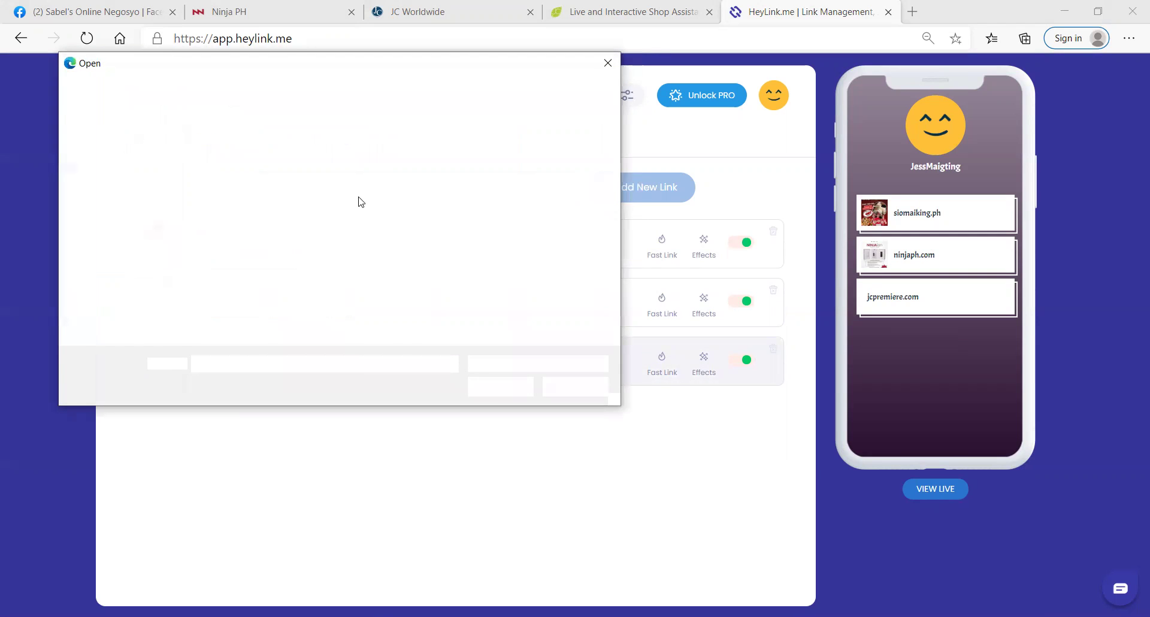
{"action": "left_click", "coordinate": [321, 192]}
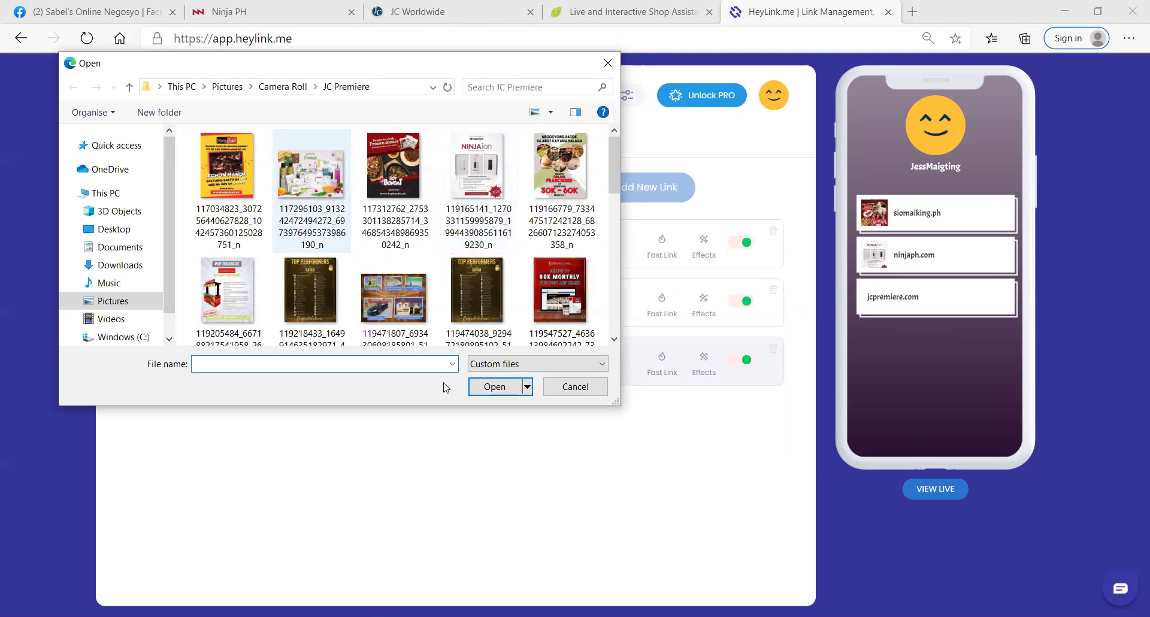
{"action": "left_click", "coordinate": [490, 386]}
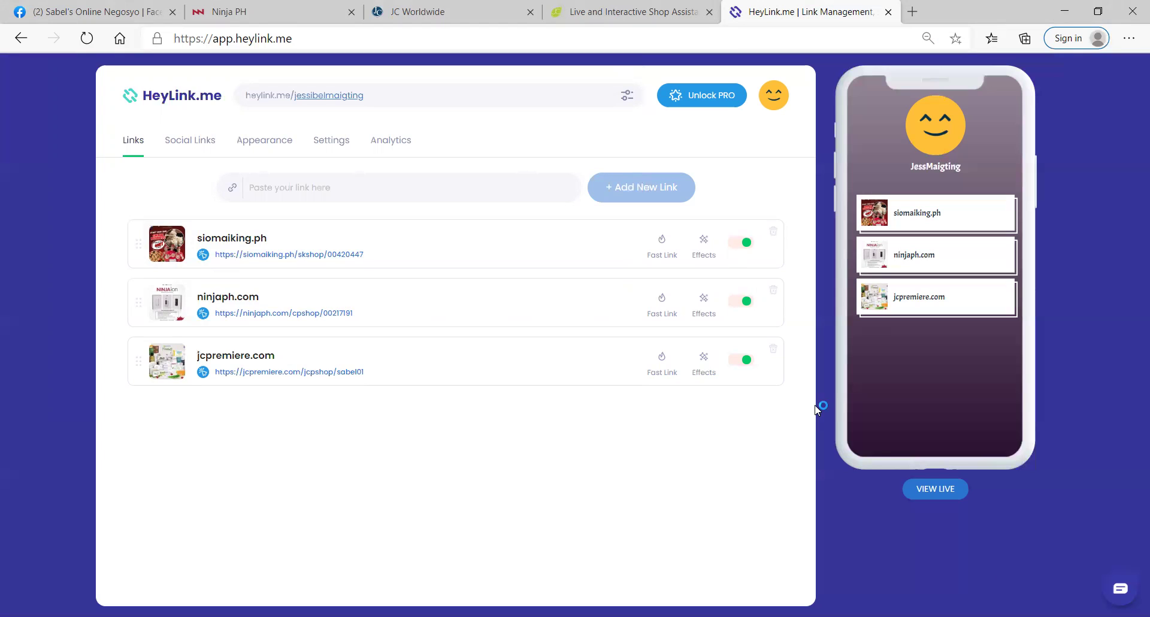
Step: Try Buzz and Wobble on siomaiking.ph, then settle on a different effect
{"action": "left_click", "coordinate": [705, 253]}
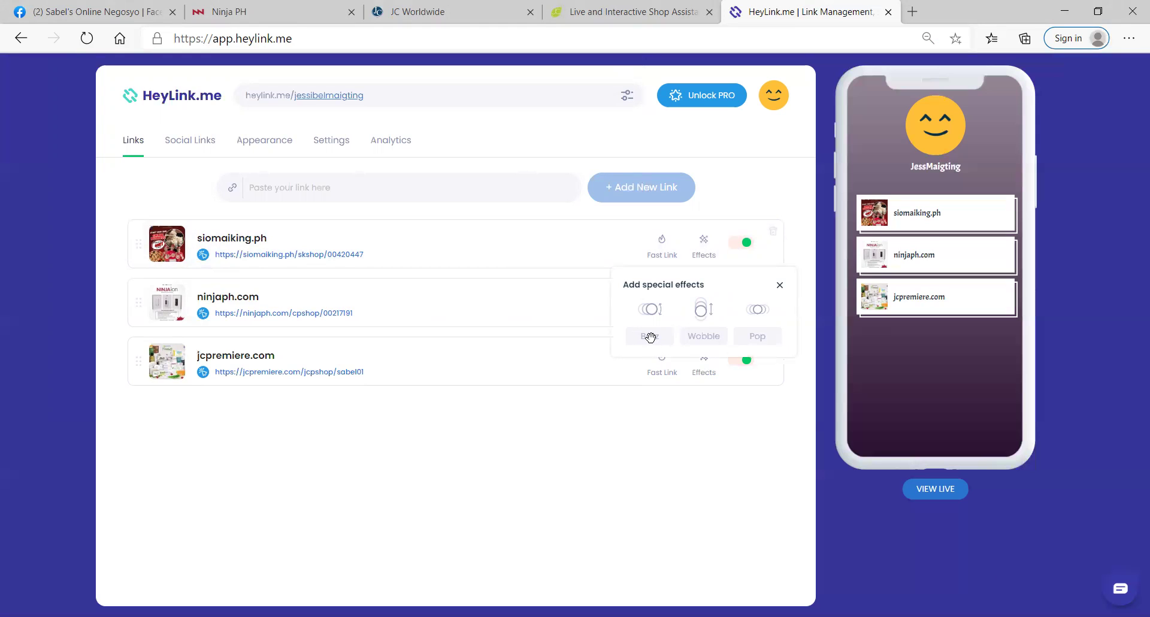
{"action": "left_click", "coordinate": [650, 336]}
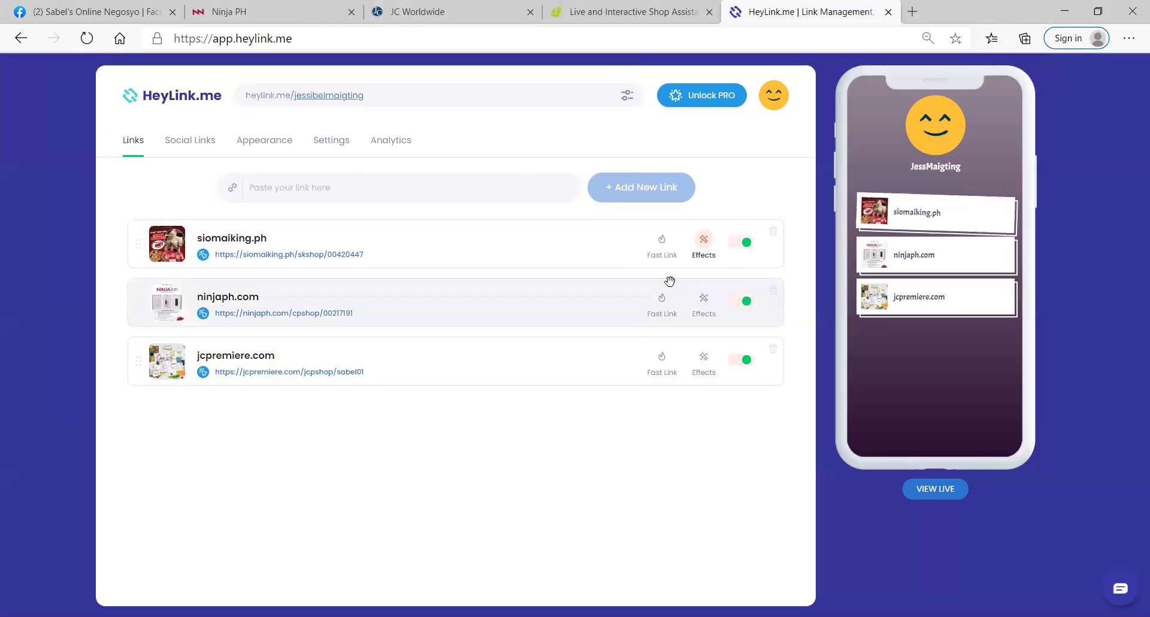
{"action": "left_click", "coordinate": [703, 246]}
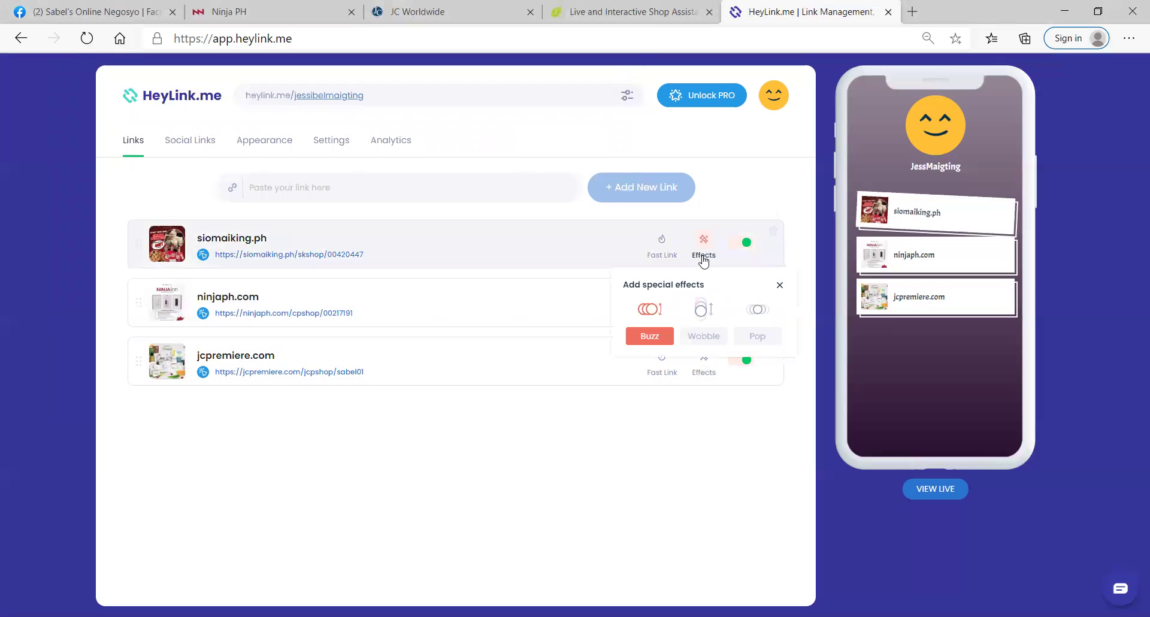
{"action": "left_click", "coordinate": [694, 338]}
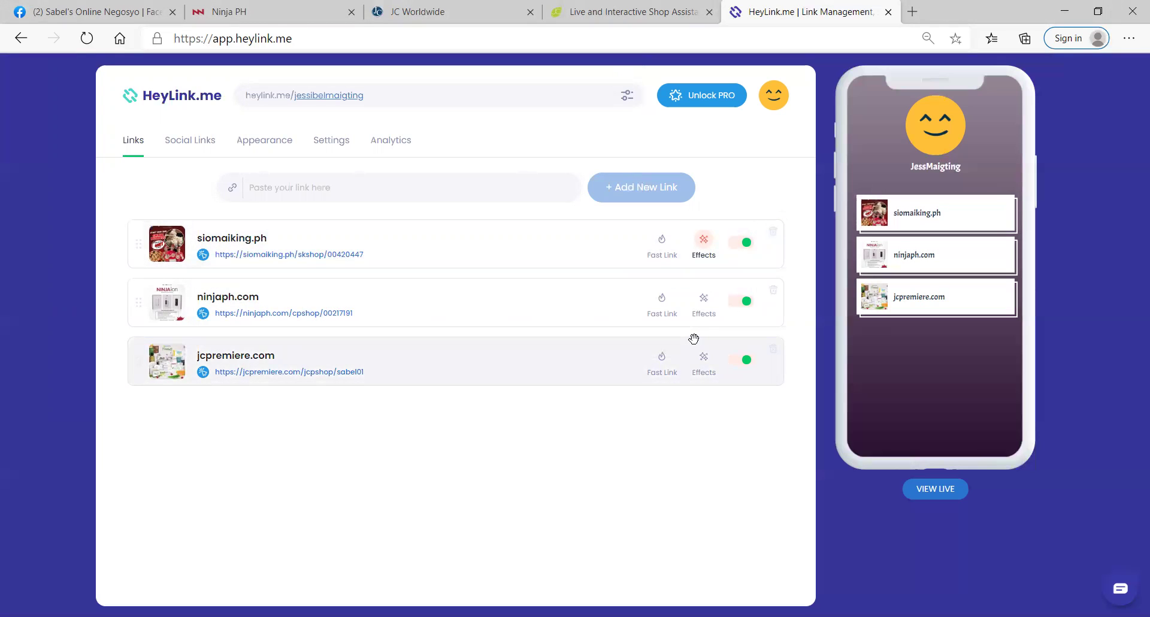
{"action": "left_click", "coordinate": [709, 255]}
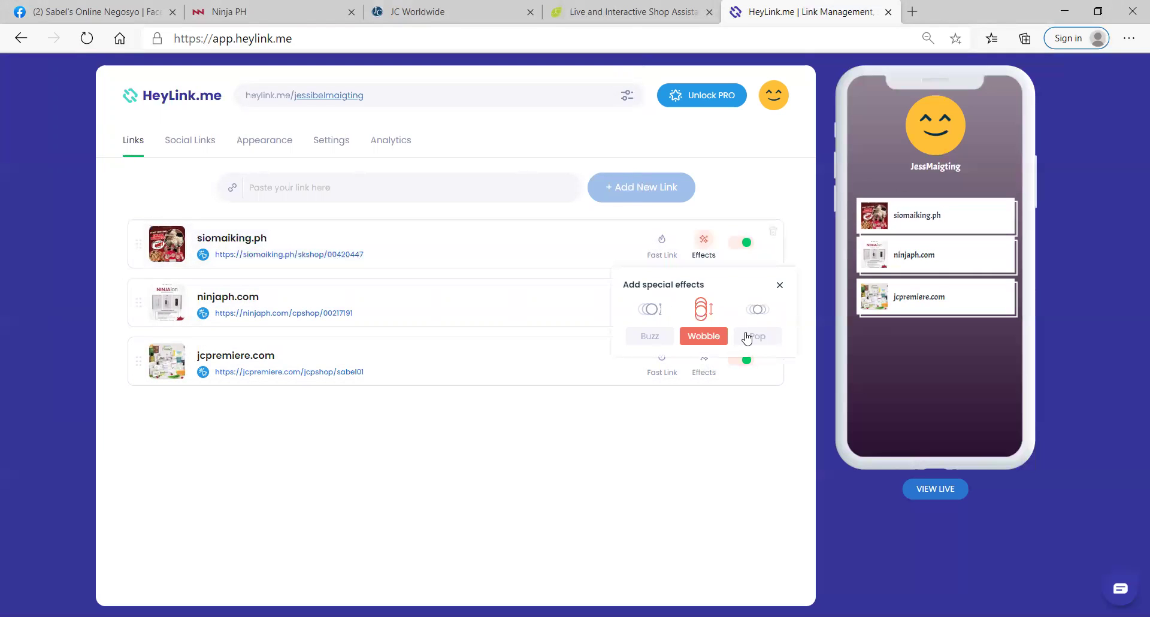
{"action": "left_click", "coordinate": [744, 331]}
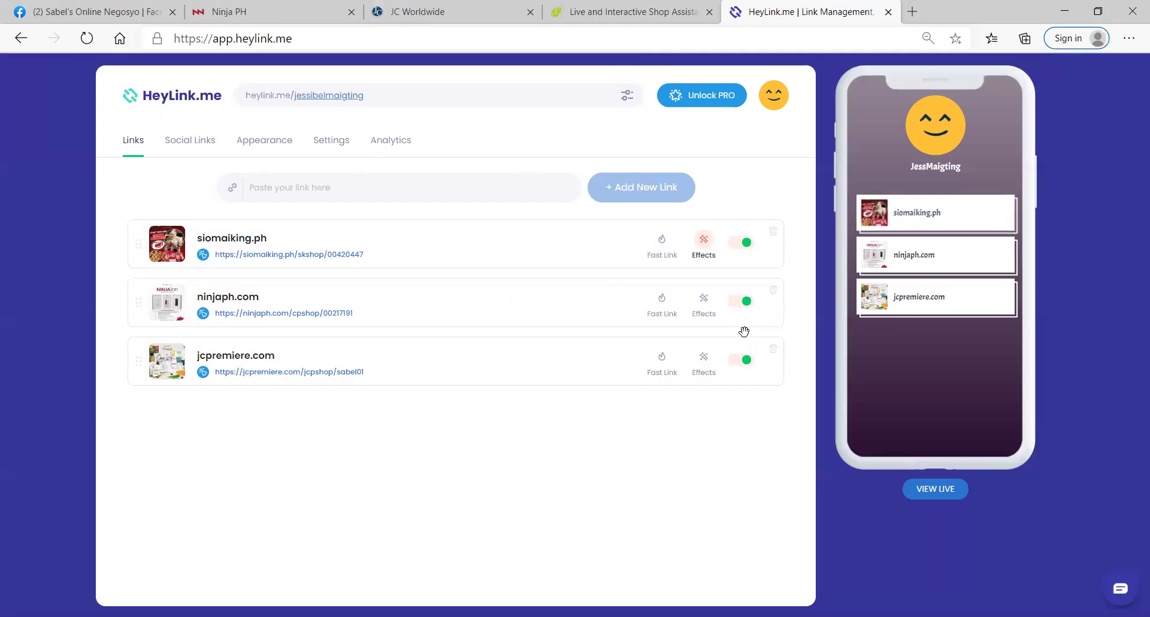
Step: Apply the Pop effect to both the ninjaph.com and jcpremiere.com links
{"action": "left_click", "coordinate": [702, 315]}
{"action": "left_click", "coordinate": [753, 398]}
{"action": "left_click", "coordinate": [704, 362]}
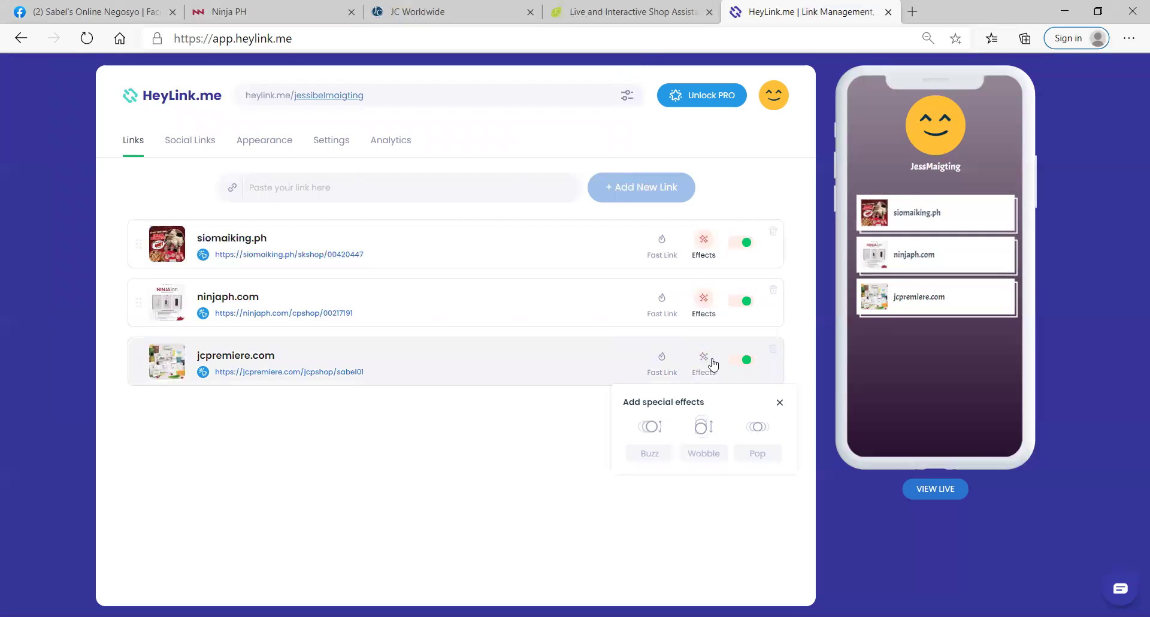
{"action": "left_click", "coordinate": [757, 457]}
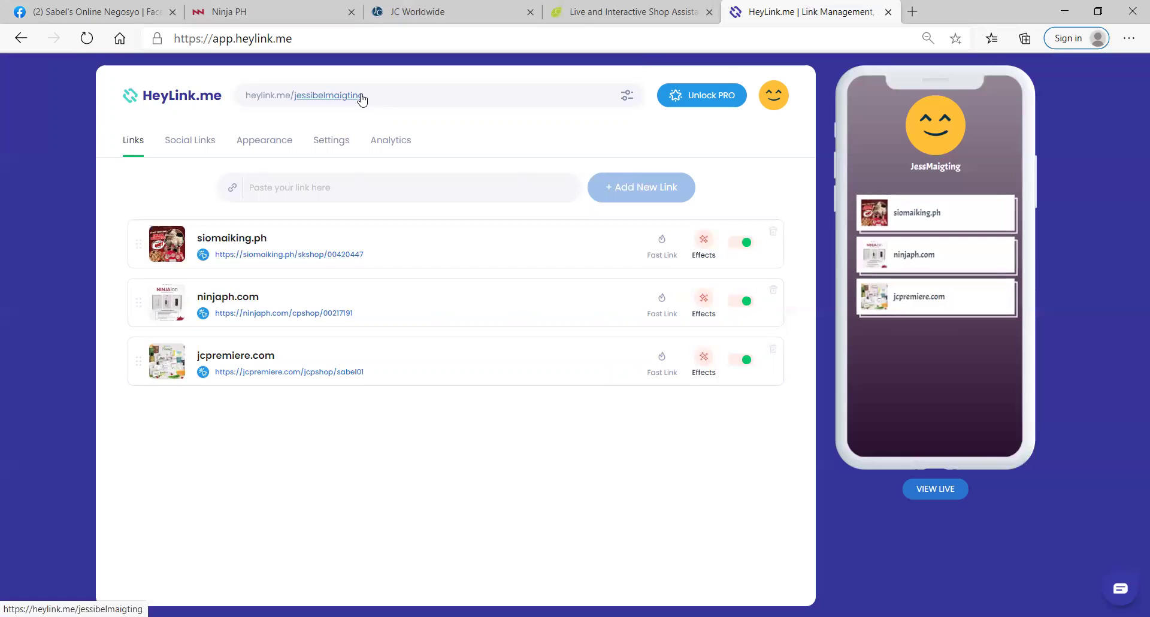
{"action": "left_click", "coordinate": [354, 97]}
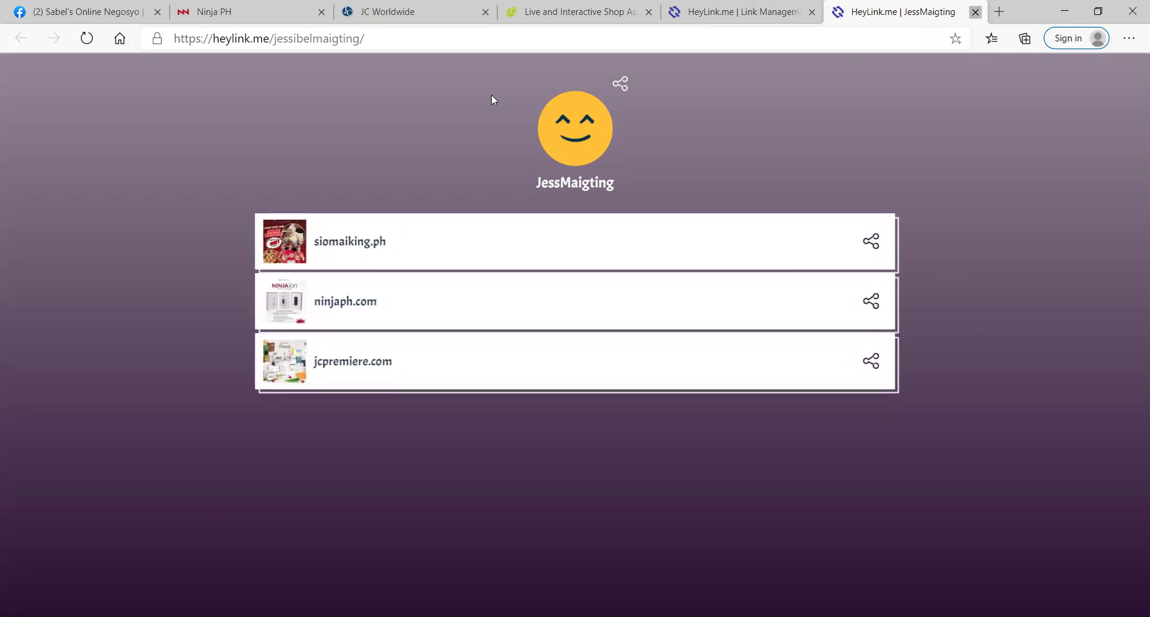
{"action": "left_click", "coordinate": [976, 11]}
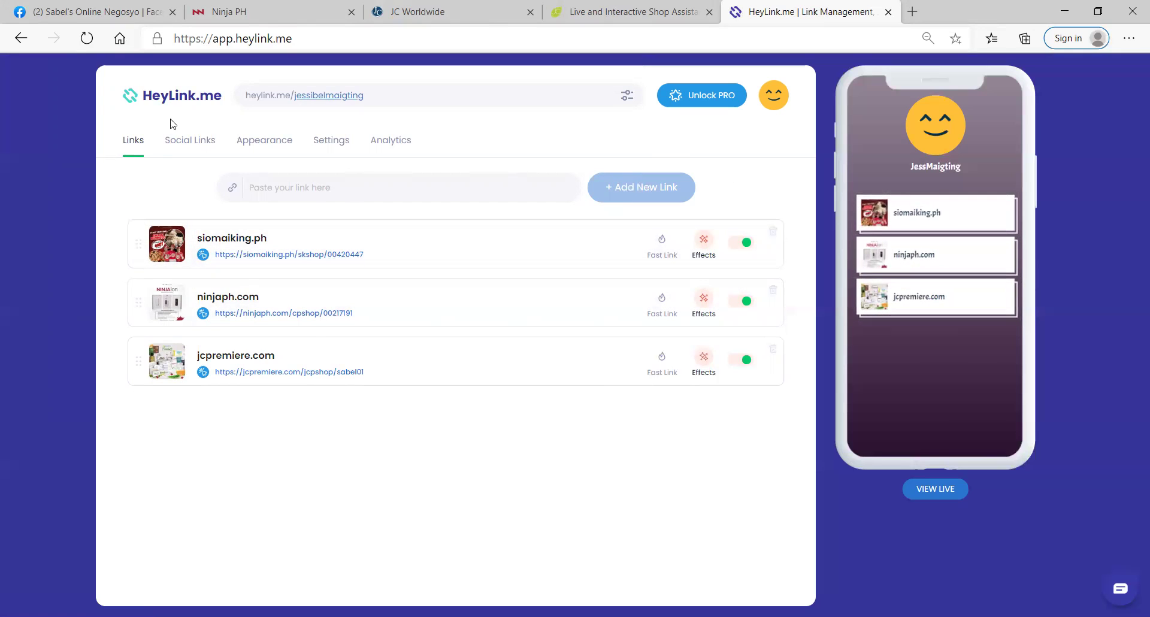
Step: On the Social Links tab, make a first, mistyped attempt at the contact e-mail
{"action": "left_click", "coordinate": [173, 141]}
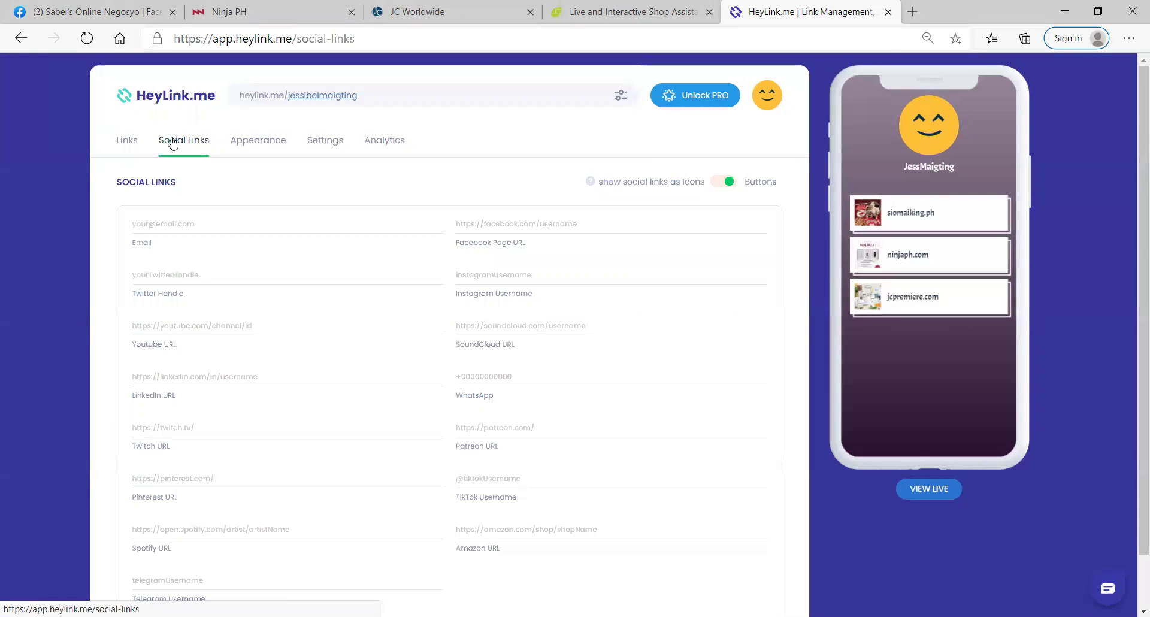
{"action": "left_click", "coordinate": [161, 223]}
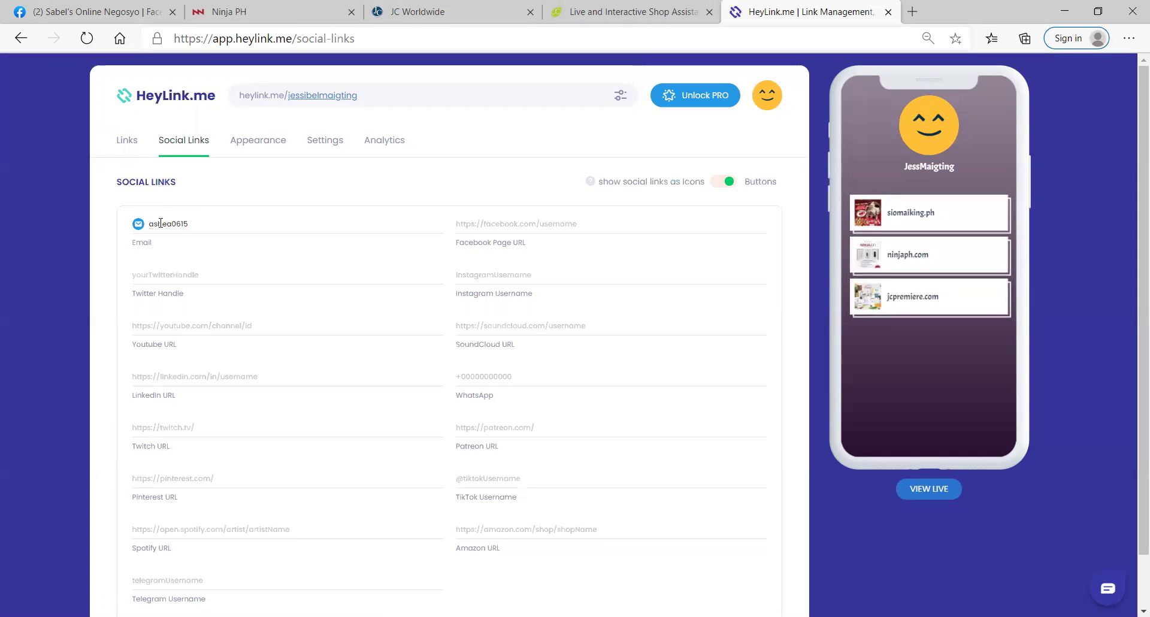
{"action": "left_click", "coordinate": [160, 223]}
{"action": "key", "text": "BackSpace"}
{"action": "type", "text": "h"}
Step: Reload the page and re-enter the contact e-mail address in the Email field
{"action": "left_click", "coordinate": [95, 48]}
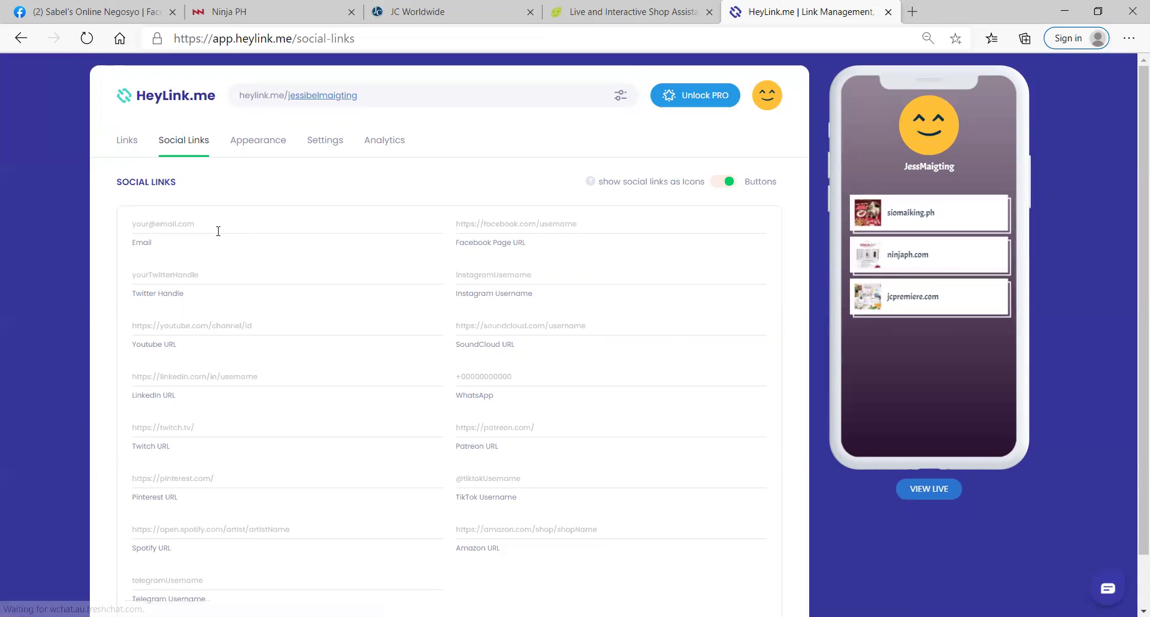
{"action": "left_click", "coordinate": [217, 227]}
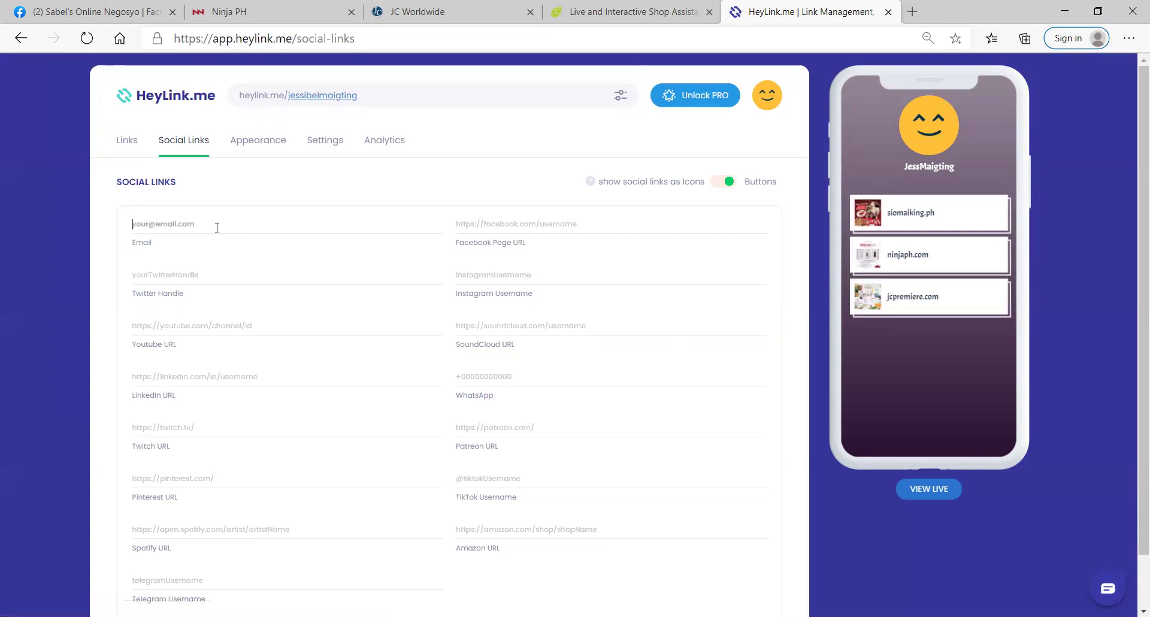
{"action": "key", "text": "Tab"}
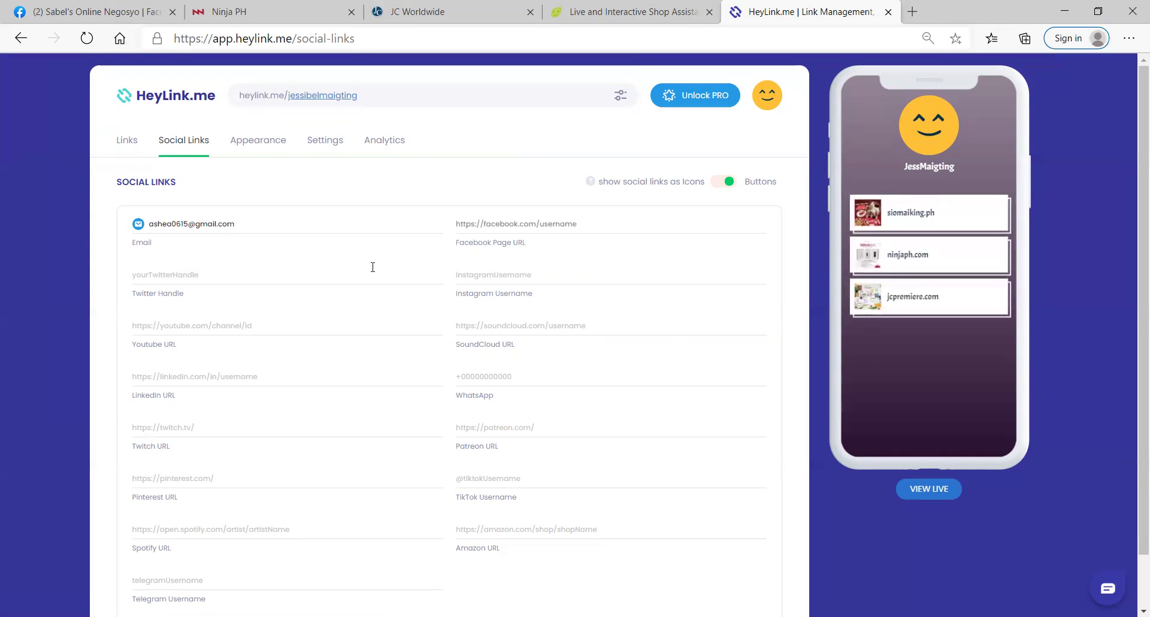
{"action": "left_click", "coordinate": [686, 373]}
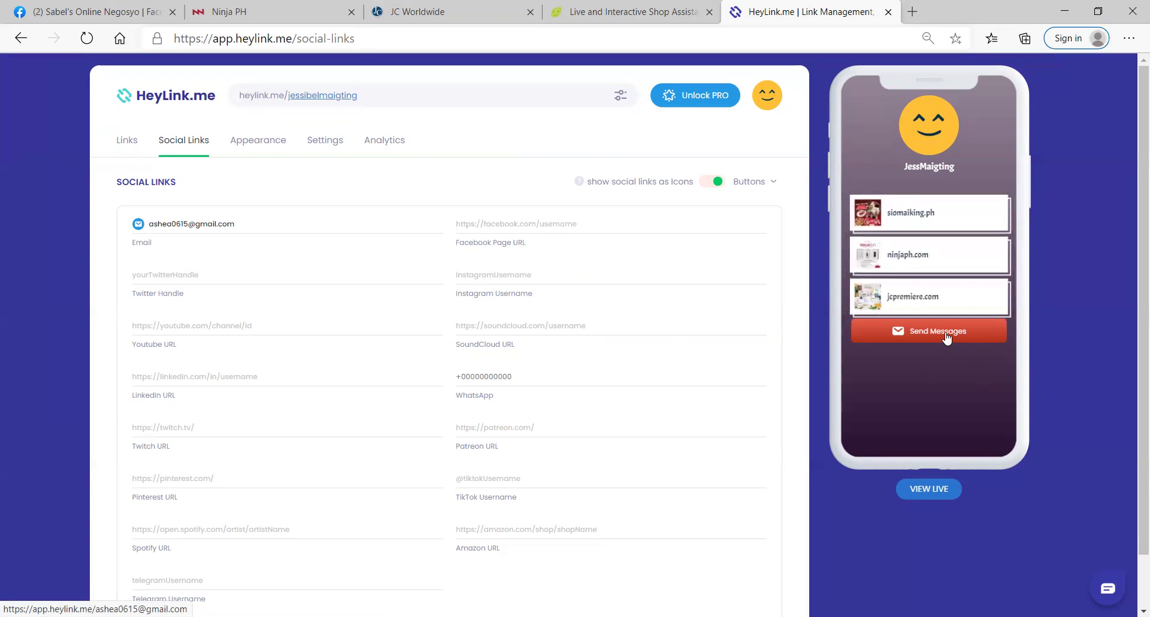
{"action": "left_click", "coordinate": [501, 225]}
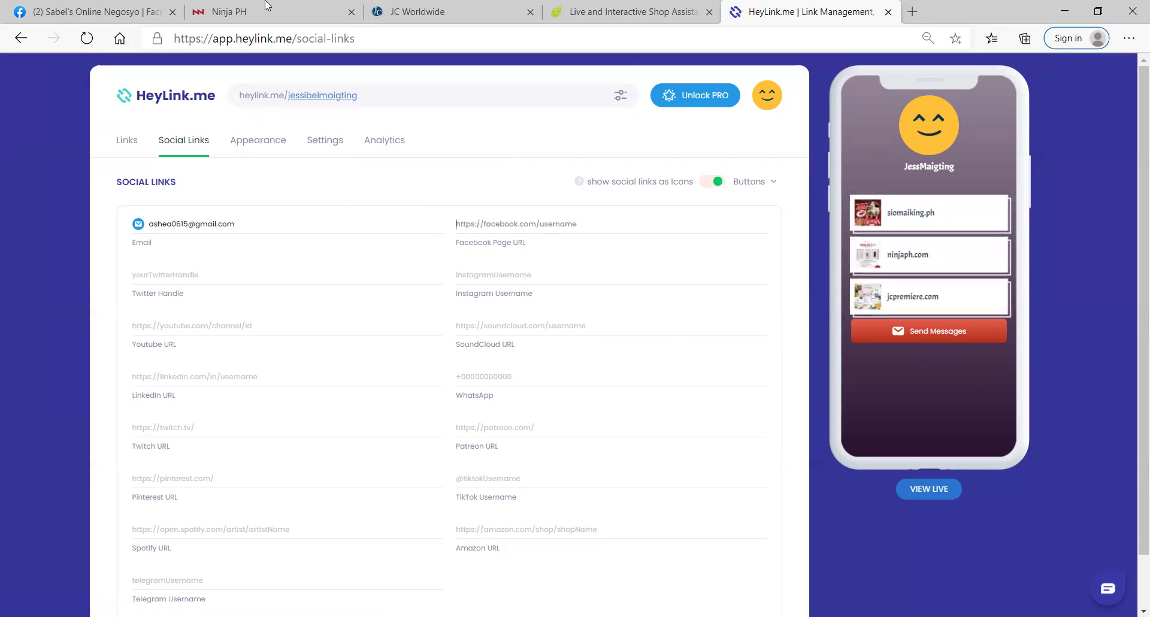
Step: Grab the Facebook profile address from the Facebook tab and return to HeyLink.me
{"action": "left_click", "coordinate": [124, 15]}
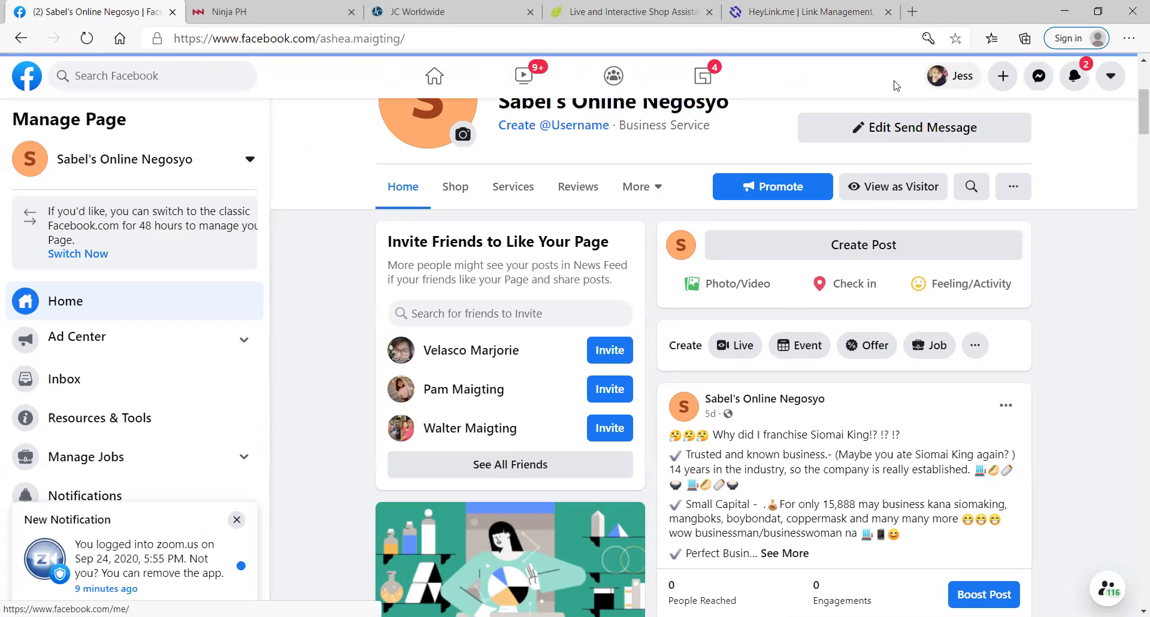
{"action": "left_click", "coordinate": [389, 36]}
{"action": "key", "text": "ctrl+c"}
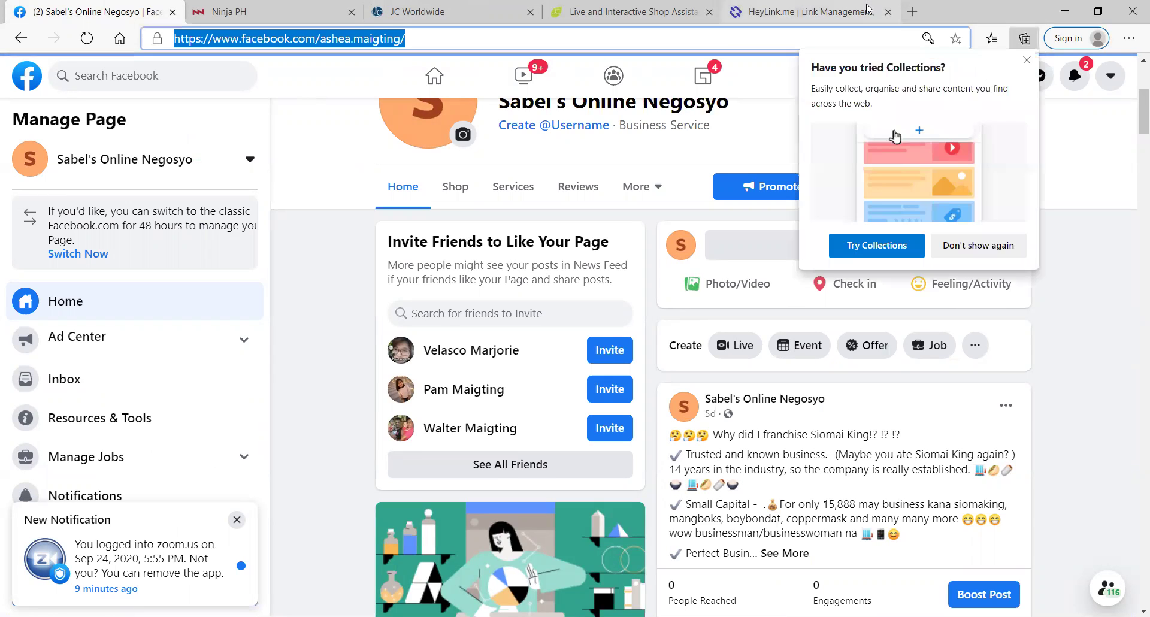
{"action": "left_click", "coordinate": [867, 9]}
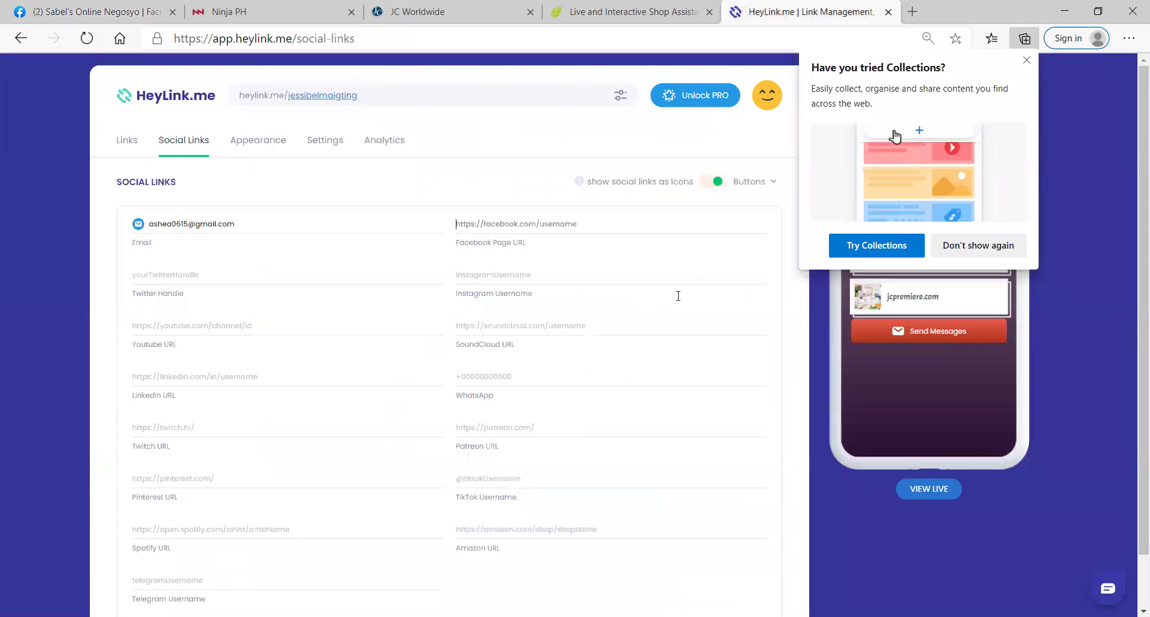
Step: Paste the Facebook profile address into the Facebook Page URL field
{"action": "left_click", "coordinate": [465, 228]}
{"action": "key", "text": "ctrl+v"}
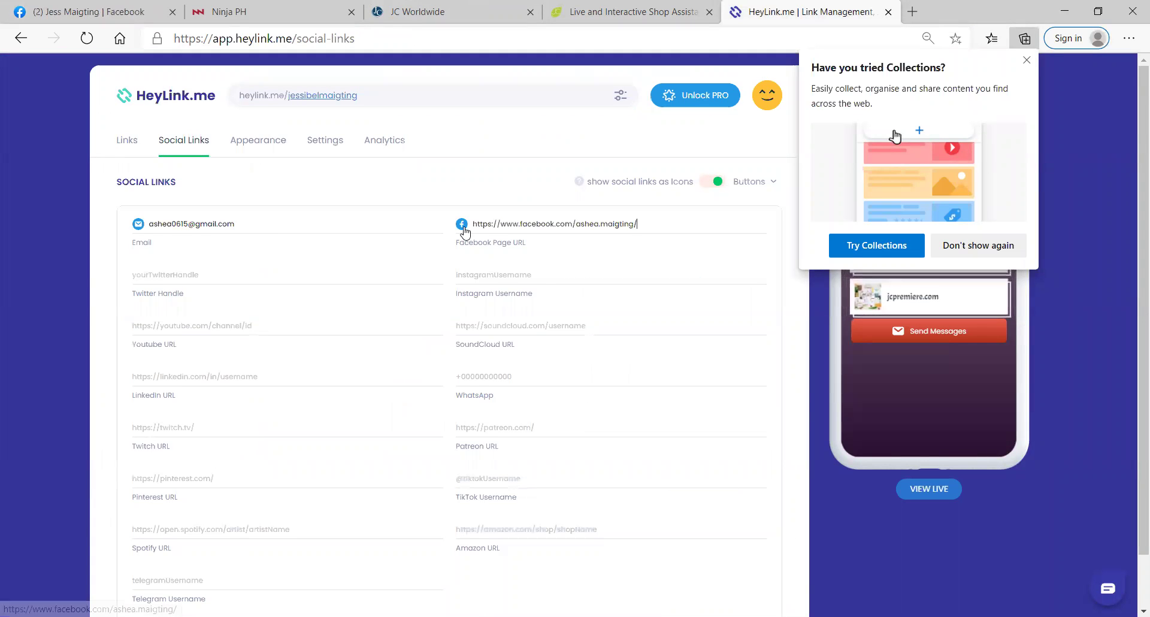
{"action": "key", "text": "Tab"}
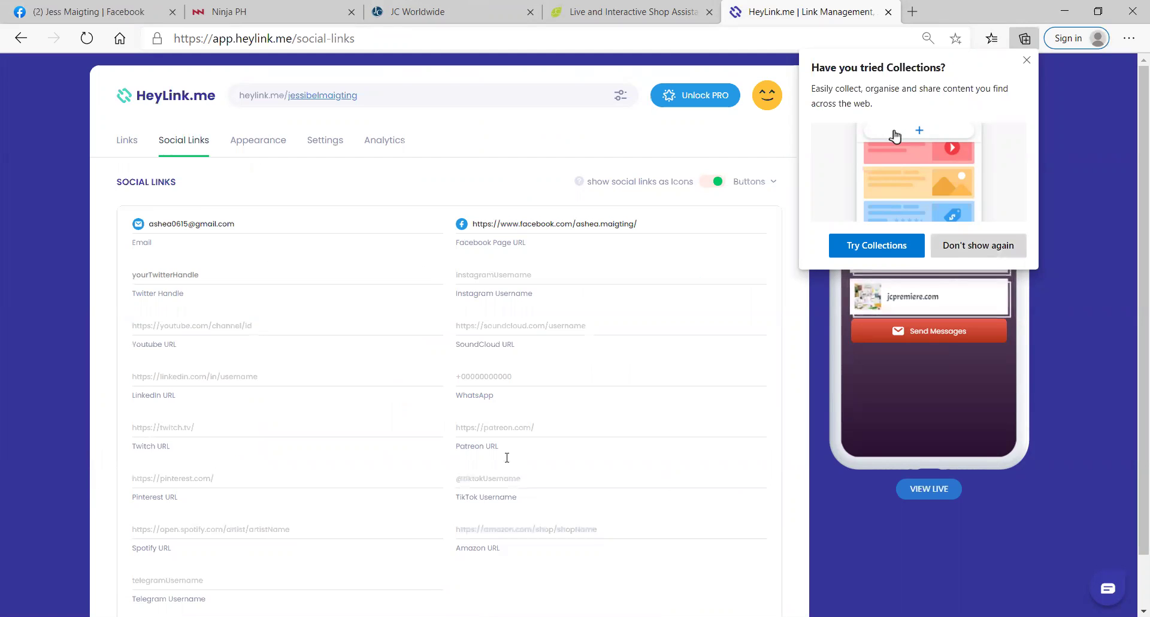
Step: Enter the WhatsApp phone number, leaving Twitter Handle empty
{"action": "left_click", "coordinate": [216, 263]}
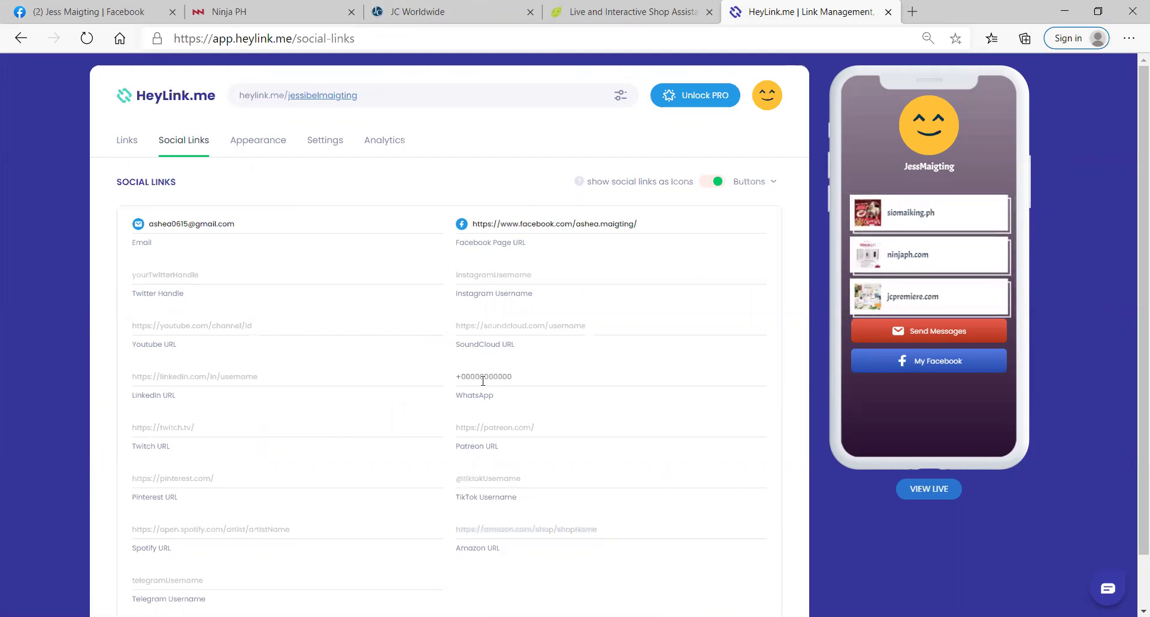
{"action": "key", "text": "Tab"}
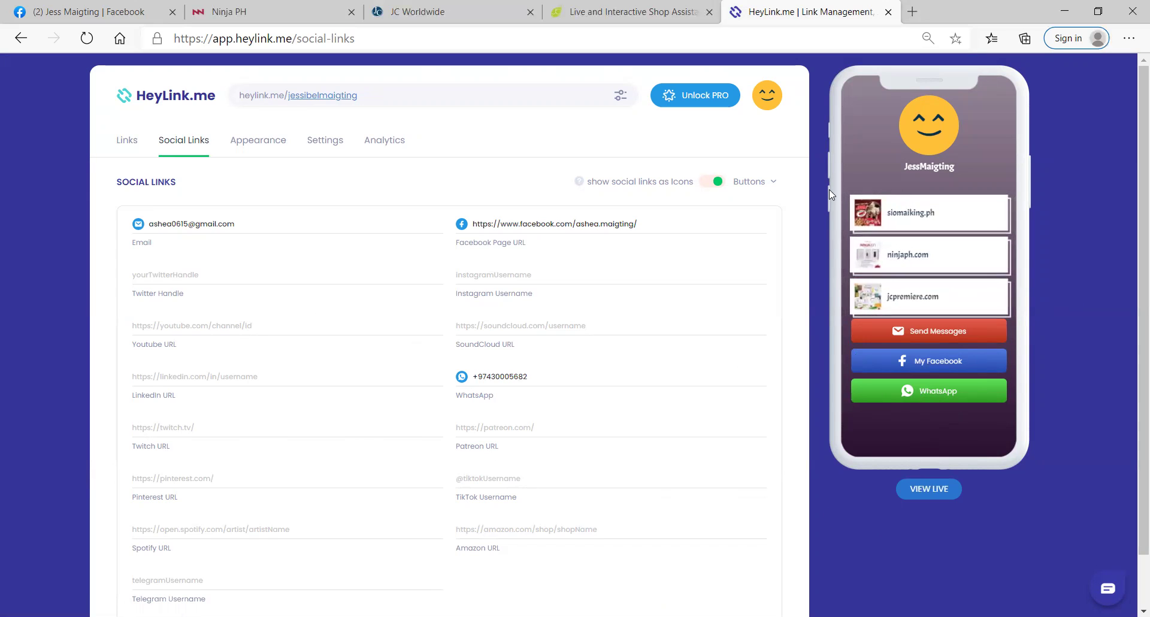
Step: Toggle the social links display between Icons and Buttons, ending on Buttons
{"action": "left_click", "coordinate": [709, 183]}
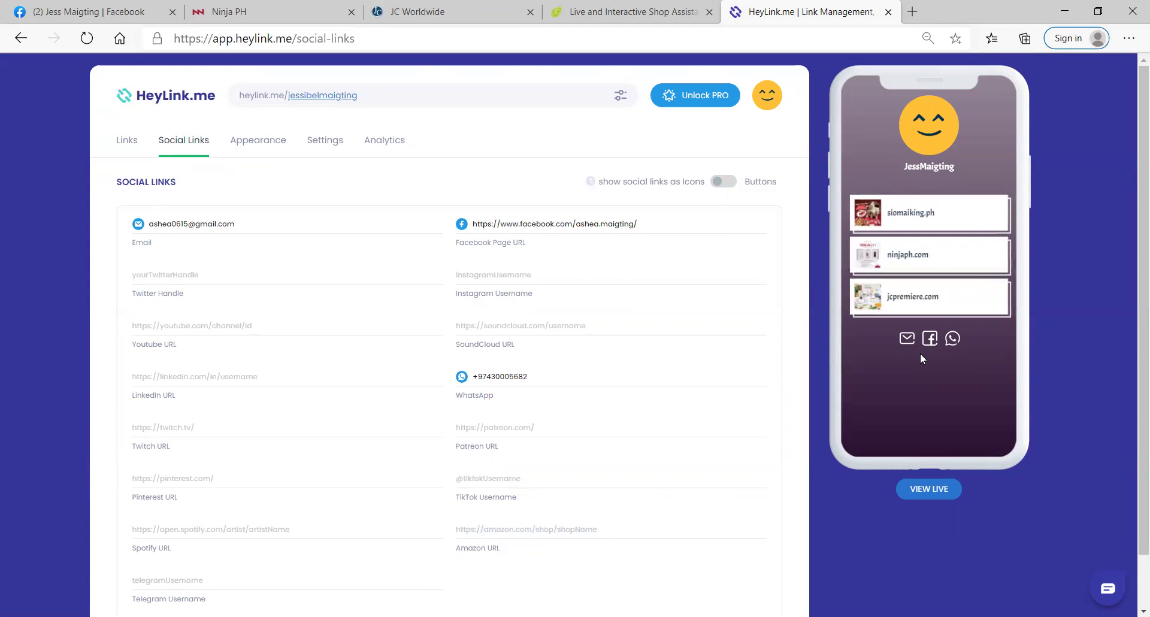
{"action": "left_click", "coordinate": [732, 183]}
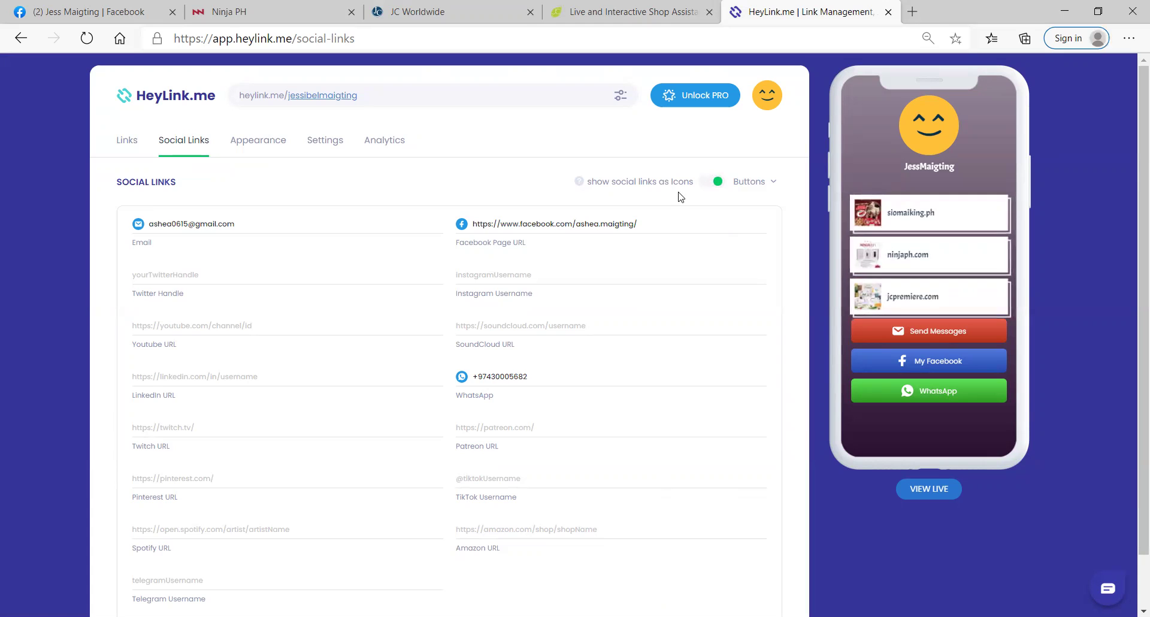
{"action": "left_click", "coordinate": [712, 190]}
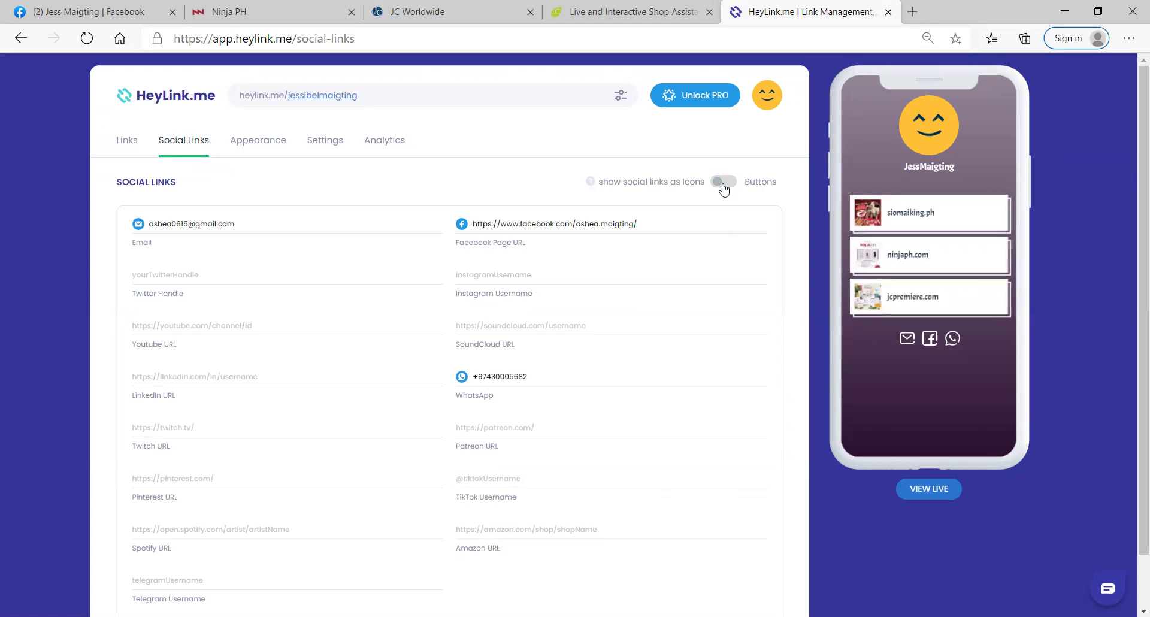
{"action": "left_click", "coordinate": [725, 186]}
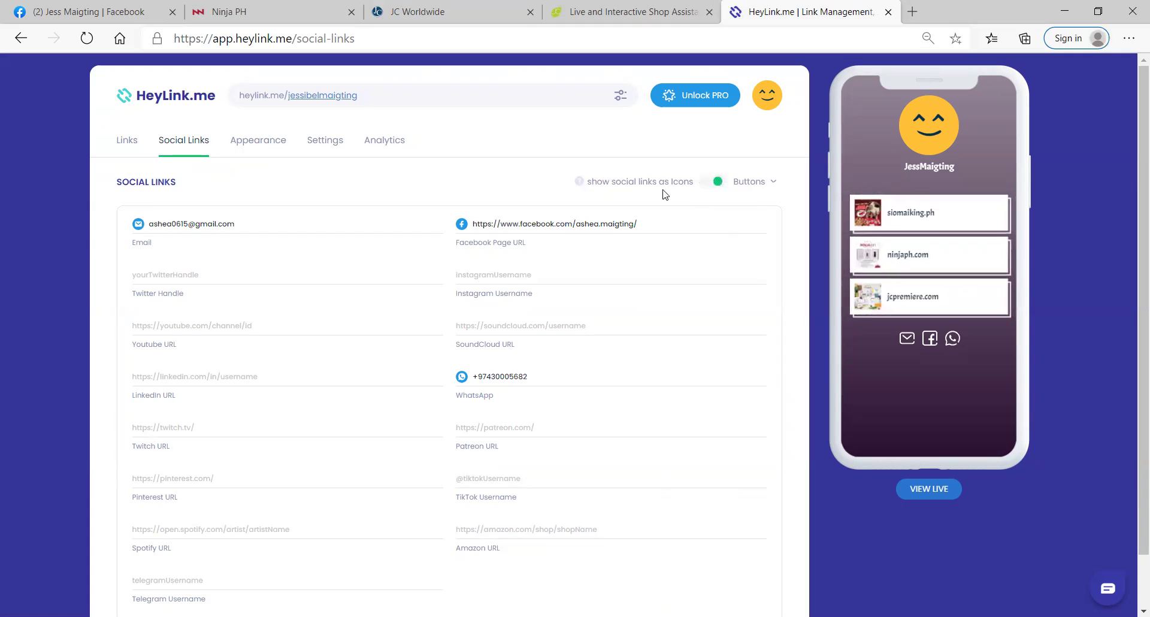
Step: Upload the portrait photo from Pictures > Camera Roll > JC Premiere as the profile avatar
{"action": "left_click", "coordinate": [267, 142]}
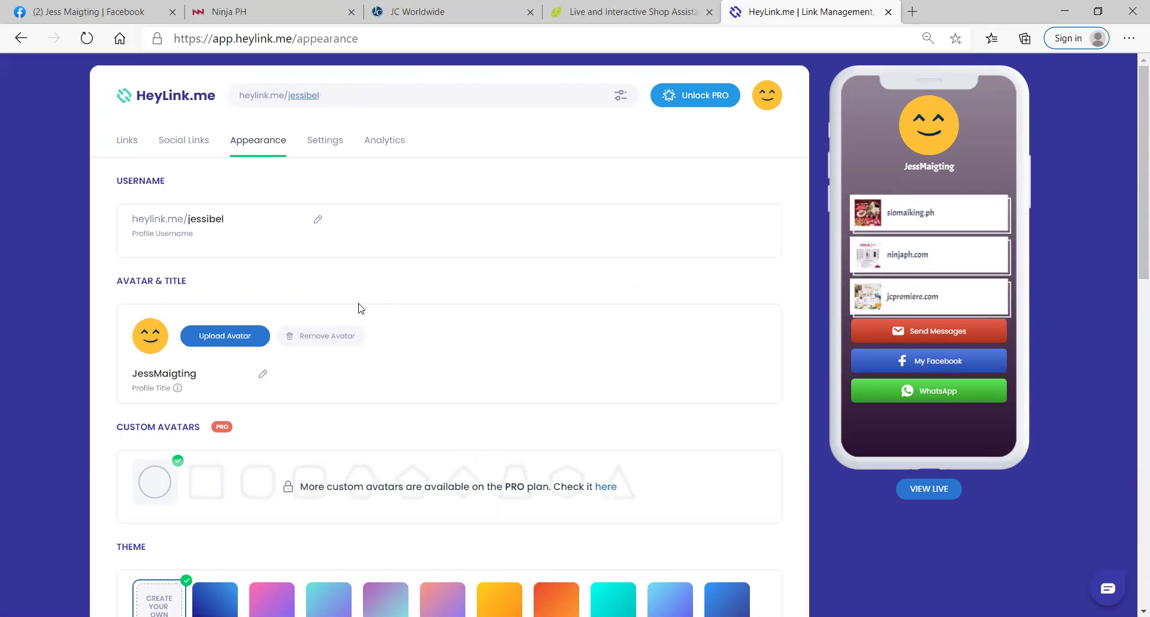
{"action": "left_click", "coordinate": [218, 335]}
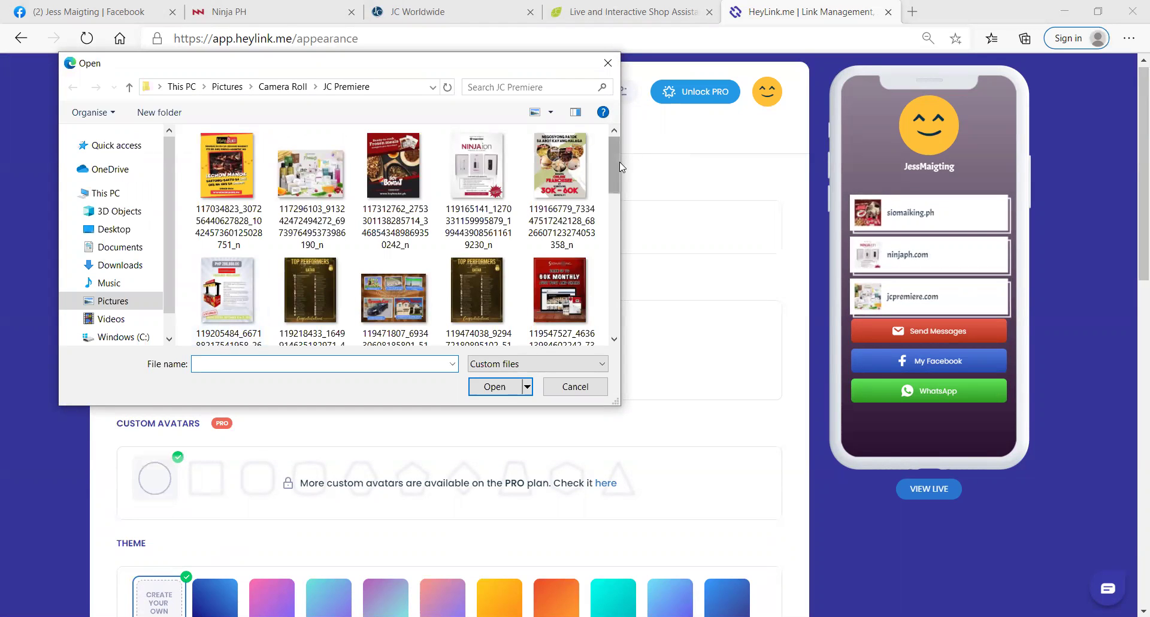
{"action": "scroll", "coordinate": [611, 226], "scroll_direction": "down", "scroll_amount": 1}
{"action": "scroll", "coordinate": [609, 240], "scroll_direction": "down", "scroll_amount": 5}
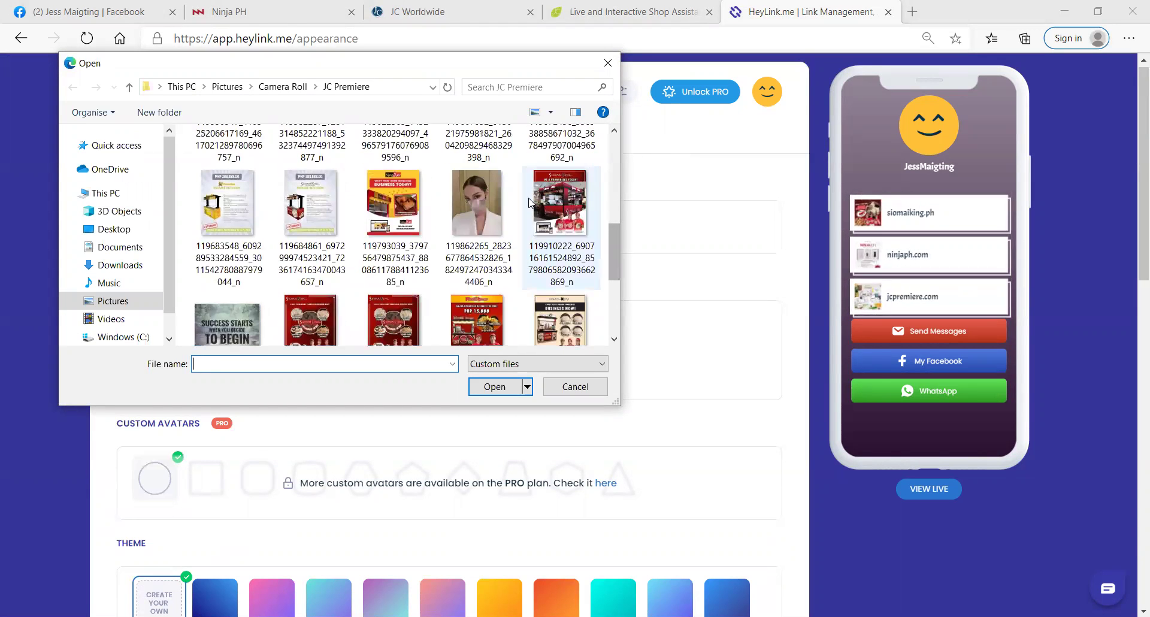
{"action": "left_click", "coordinate": [480, 212]}
{"action": "left_click", "coordinate": [494, 387]}
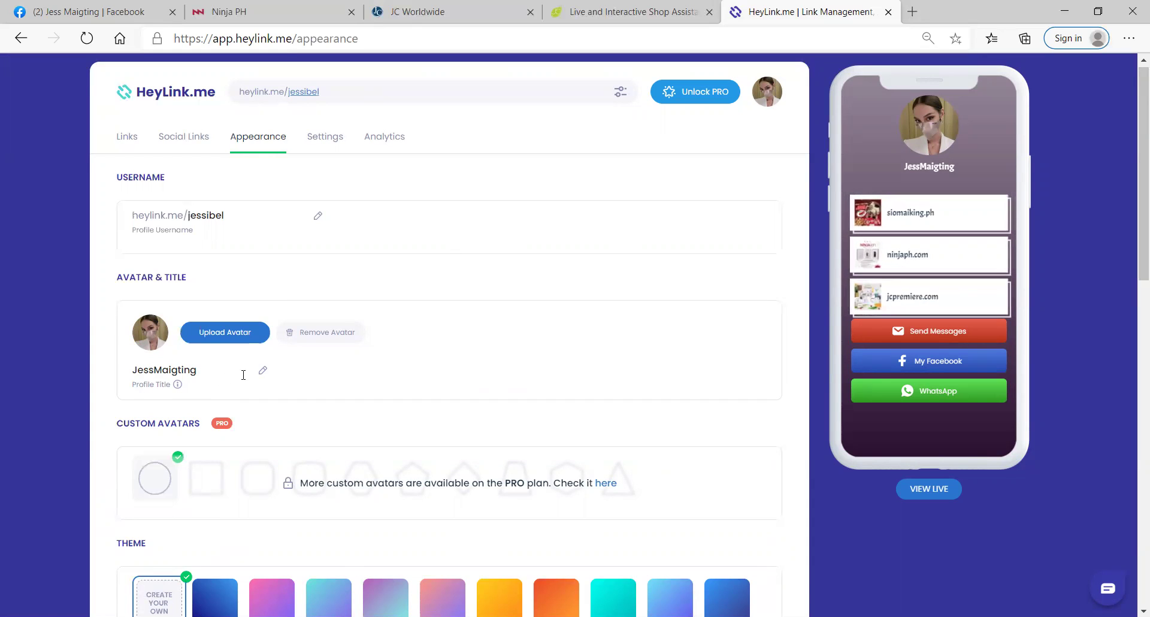
Step: Preview the Cerulean Blue, Medium Orchid, Jordy Blue, Wistful, East Side and Sun themes, then choose rounded filled link buttons
{"action": "left_click", "coordinate": [263, 372]}
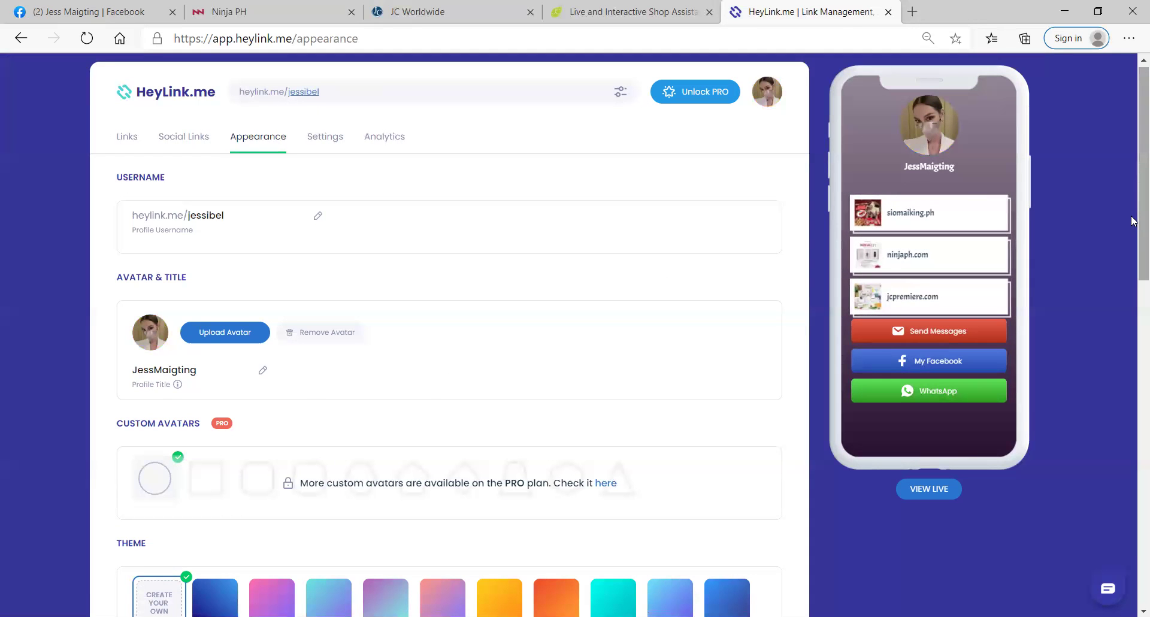
{"action": "scroll", "coordinate": [1133, 242], "scroll_direction": "down", "scroll_amount": 4}
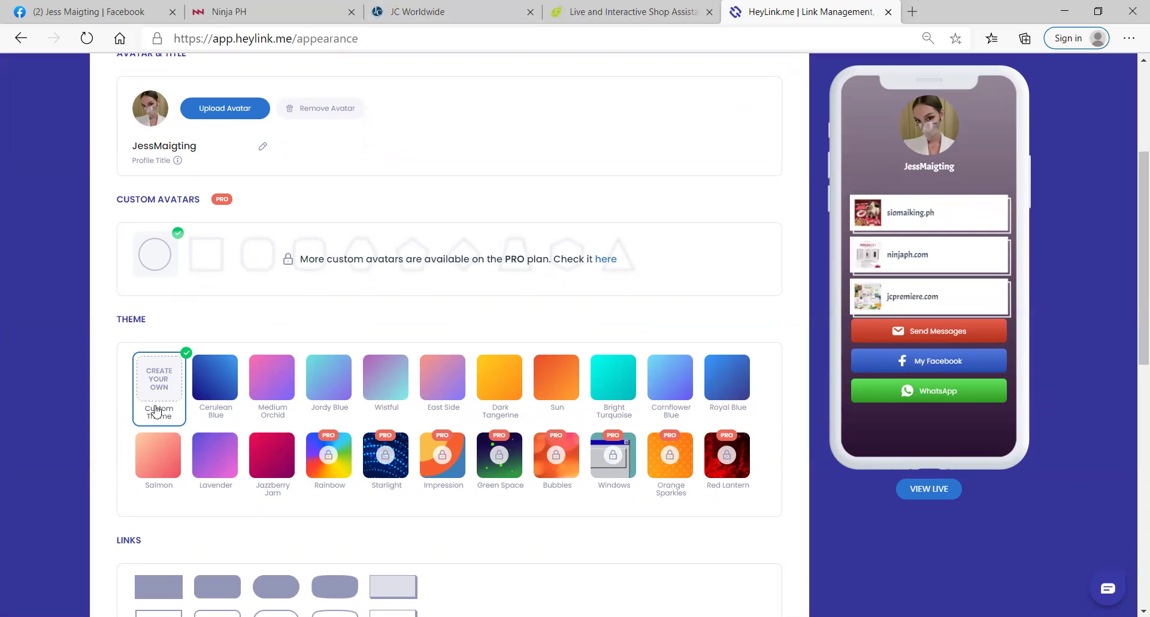
{"action": "left_click", "coordinate": [216, 395]}
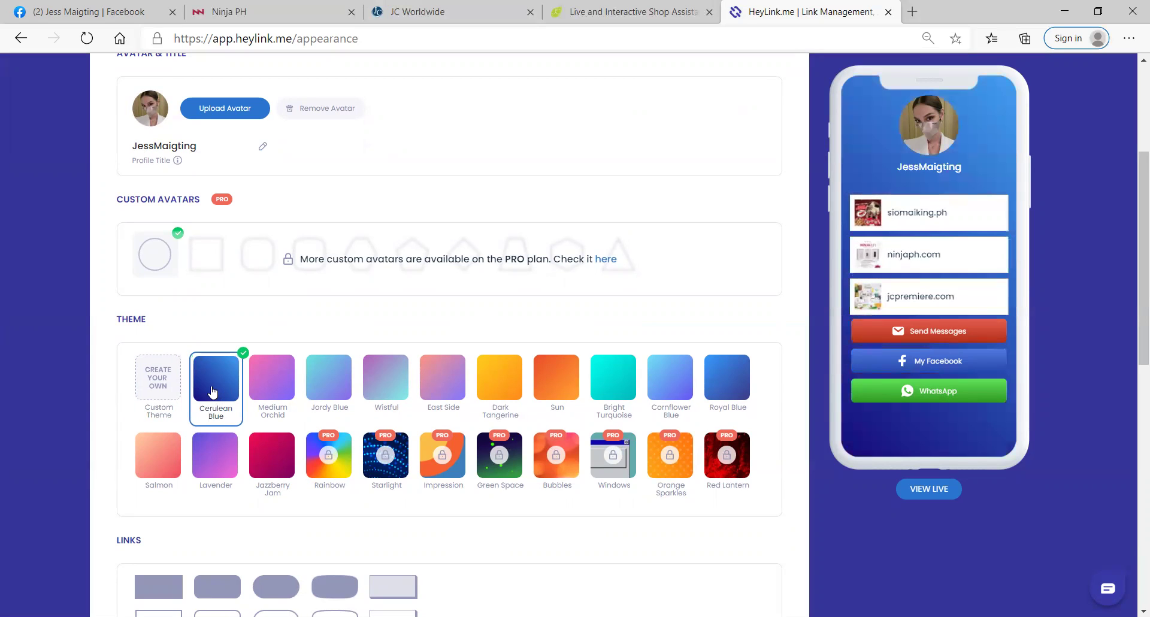
{"action": "left_click", "coordinate": [277, 397]}
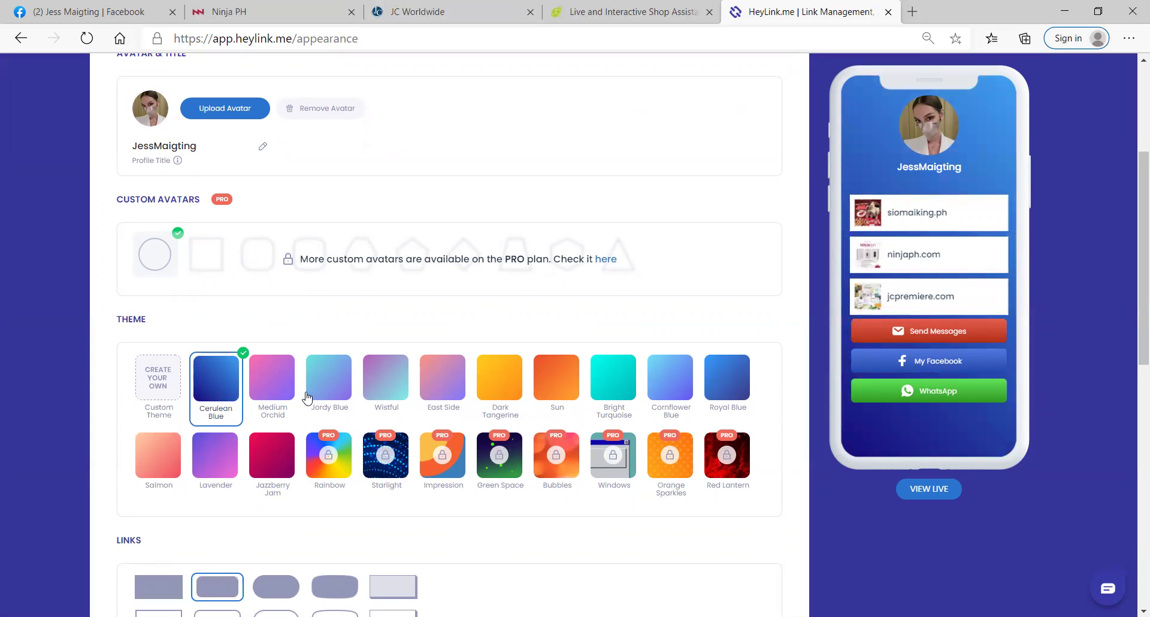
{"action": "left_click", "coordinate": [320, 393]}
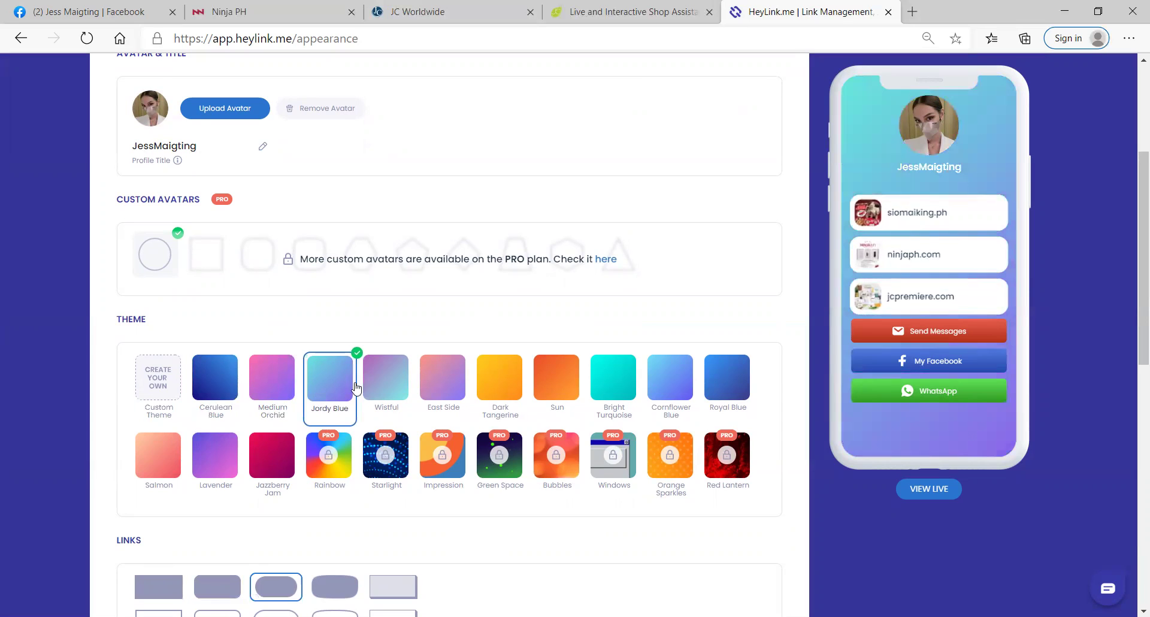
{"action": "left_click", "coordinate": [375, 386]}
{"action": "left_click", "coordinate": [429, 389]}
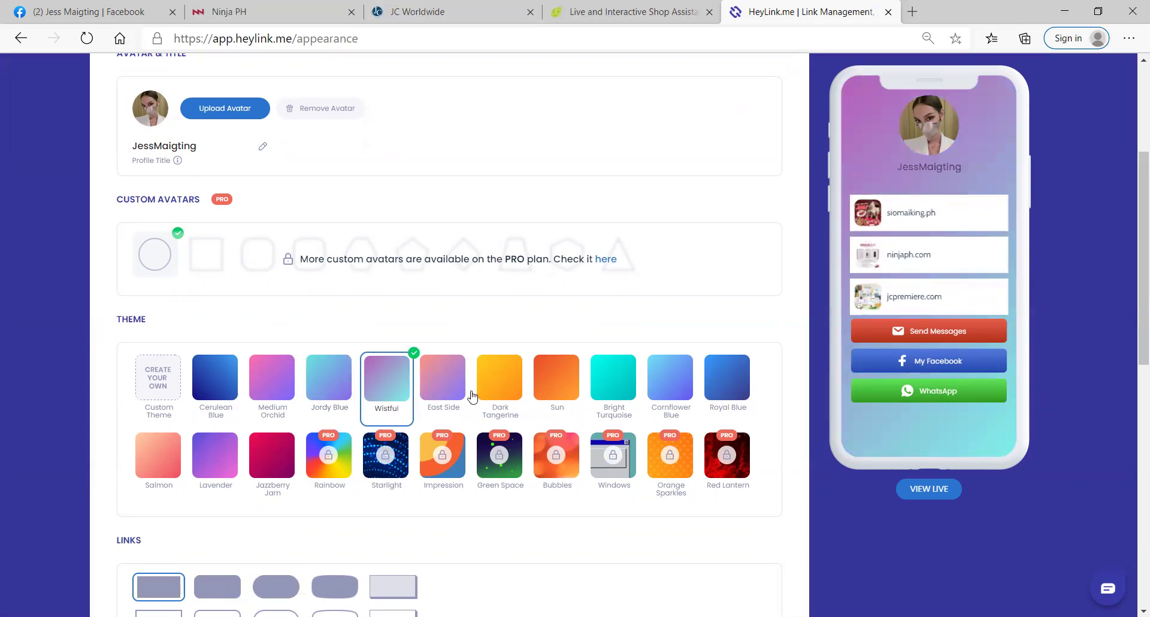
{"action": "left_click", "coordinate": [555, 388]}
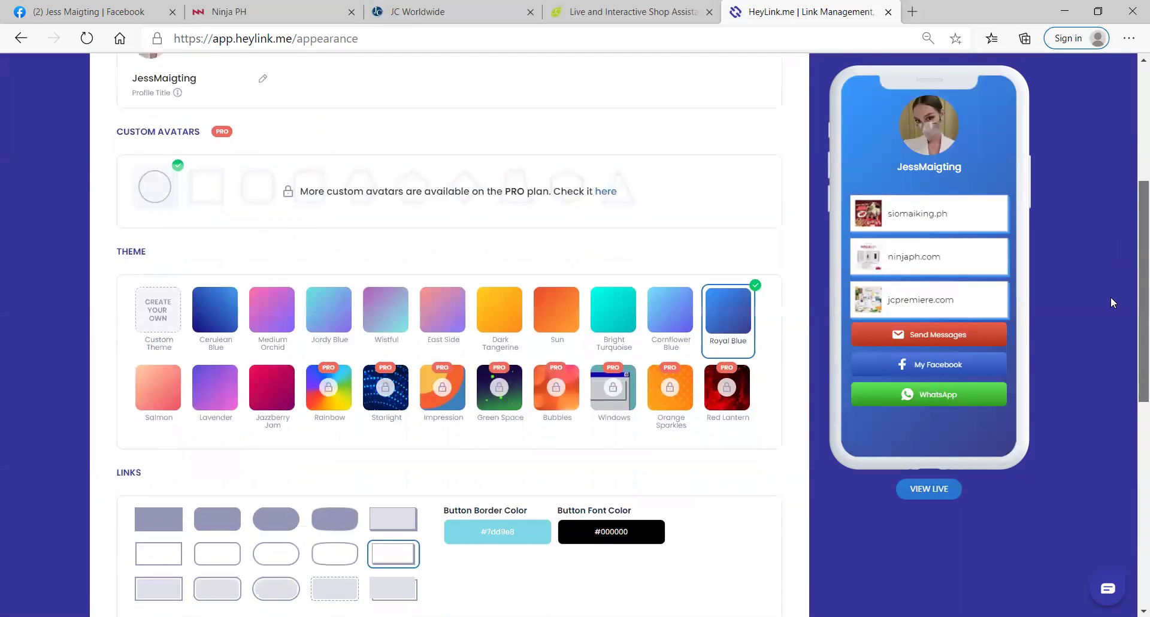
{"action": "scroll", "coordinate": [1102, 347], "scroll_direction": "down", "scroll_amount": 5}
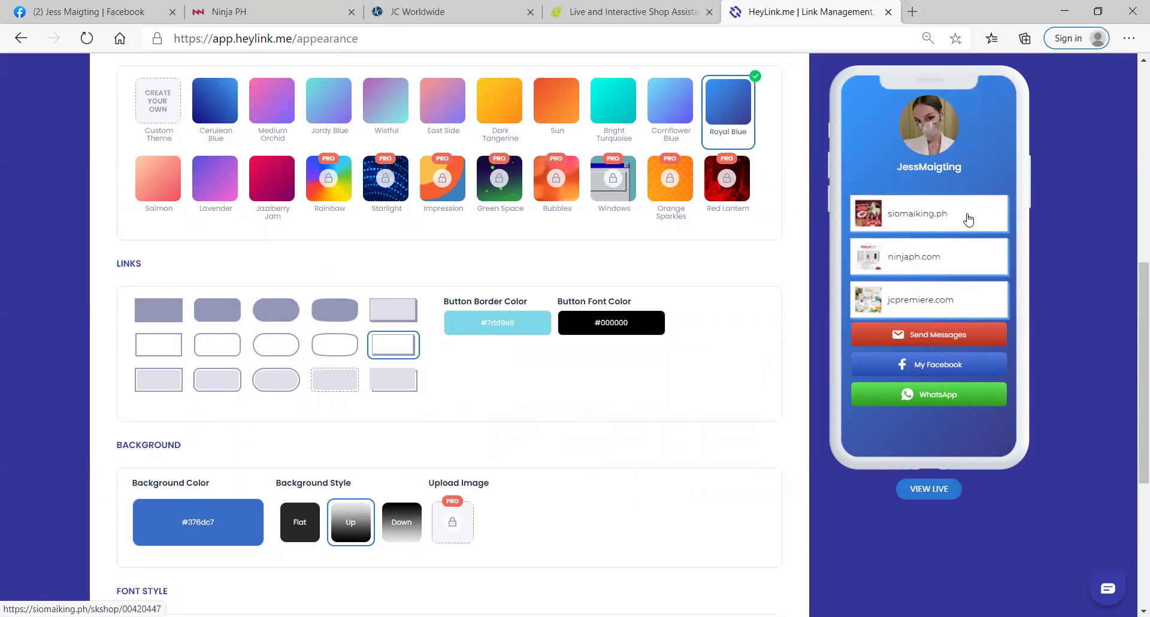
{"action": "left_click", "coordinate": [220, 317]}
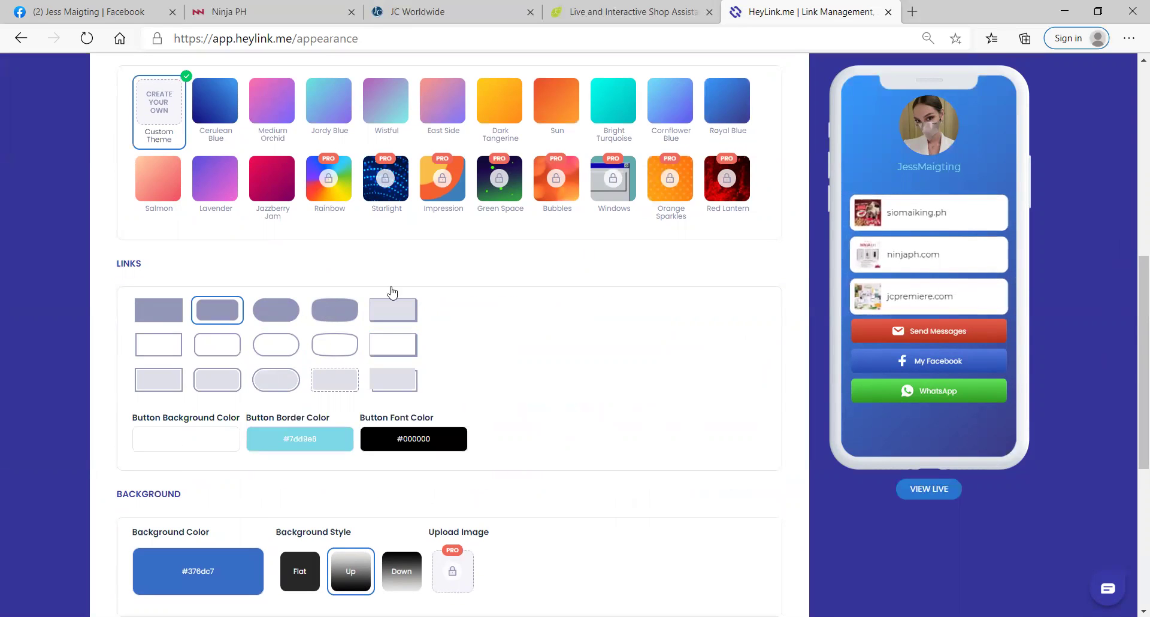
Step: Compare link button shapes, settle on rounded outlined buttons, and apply the Jazzberry Jam theme
{"action": "left_click", "coordinate": [298, 312]}
{"action": "left_click", "coordinate": [324, 324]}
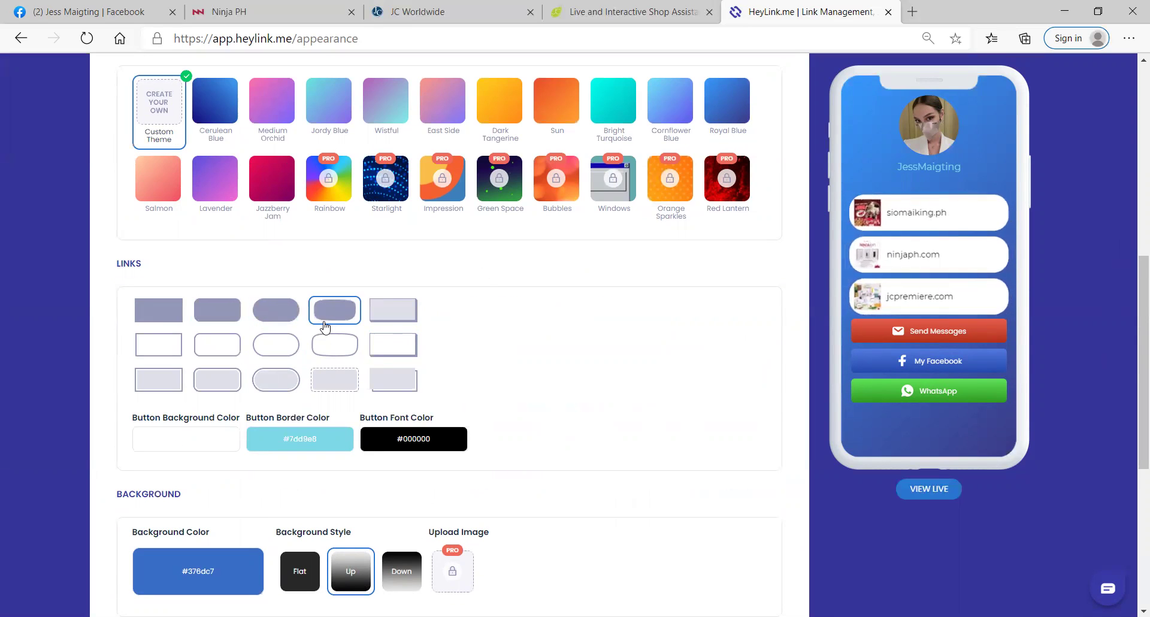
{"action": "left_click", "coordinate": [378, 354]}
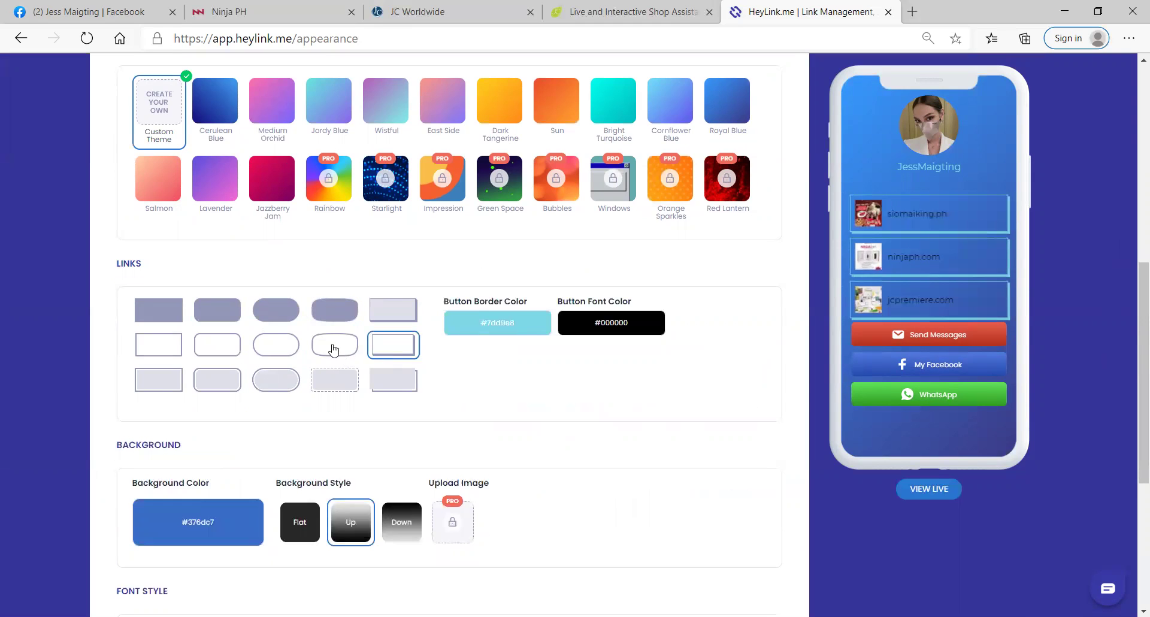
{"action": "left_click", "coordinate": [290, 377]}
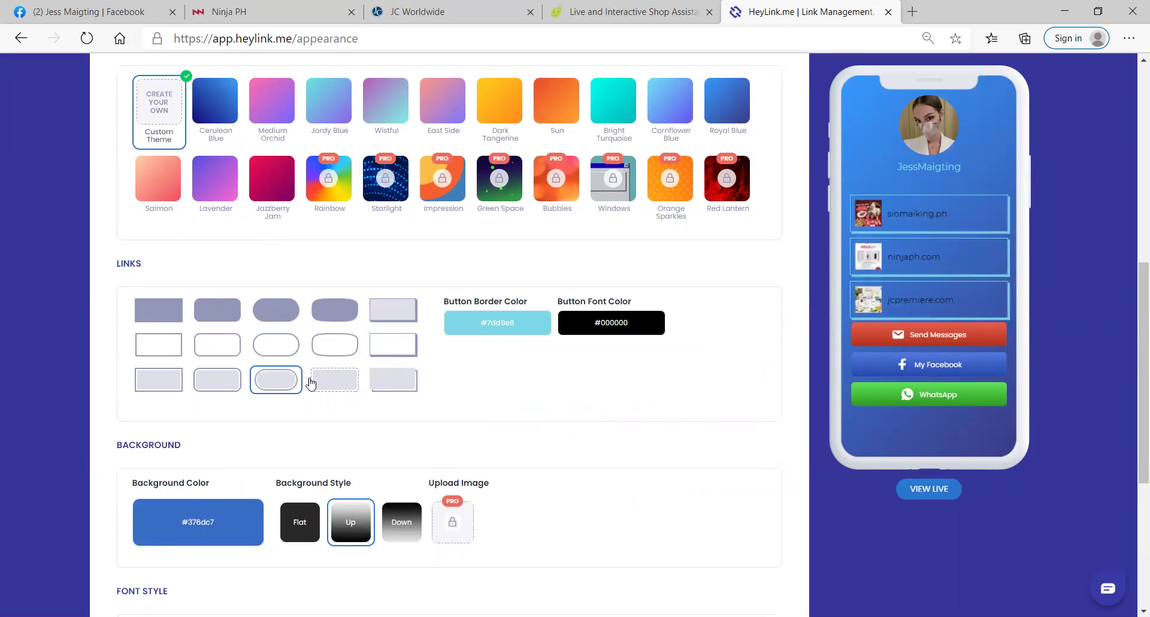
{"action": "left_click", "coordinate": [311, 383]}
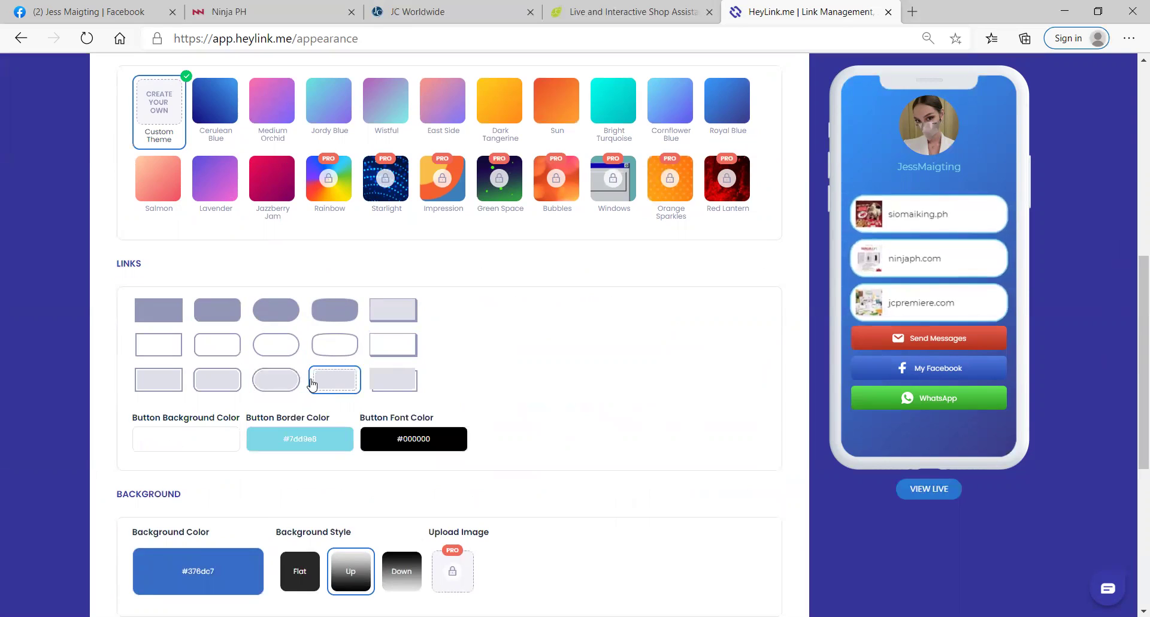
{"action": "left_click", "coordinate": [398, 380]}
{"action": "left_click", "coordinate": [161, 380]}
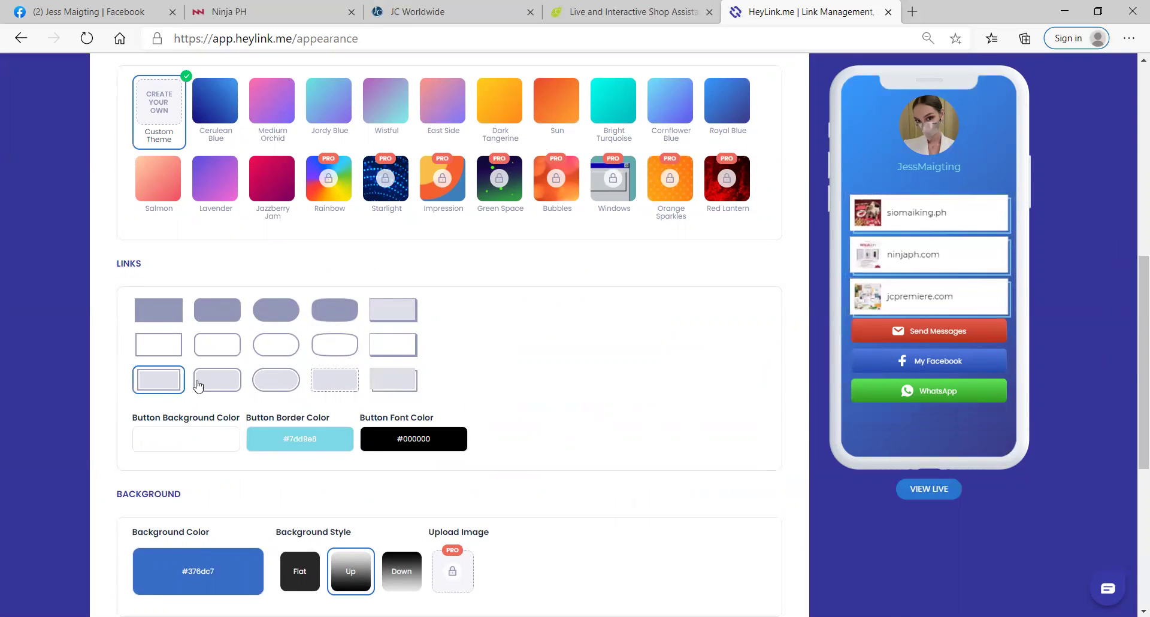
{"action": "left_click", "coordinate": [201, 385]}
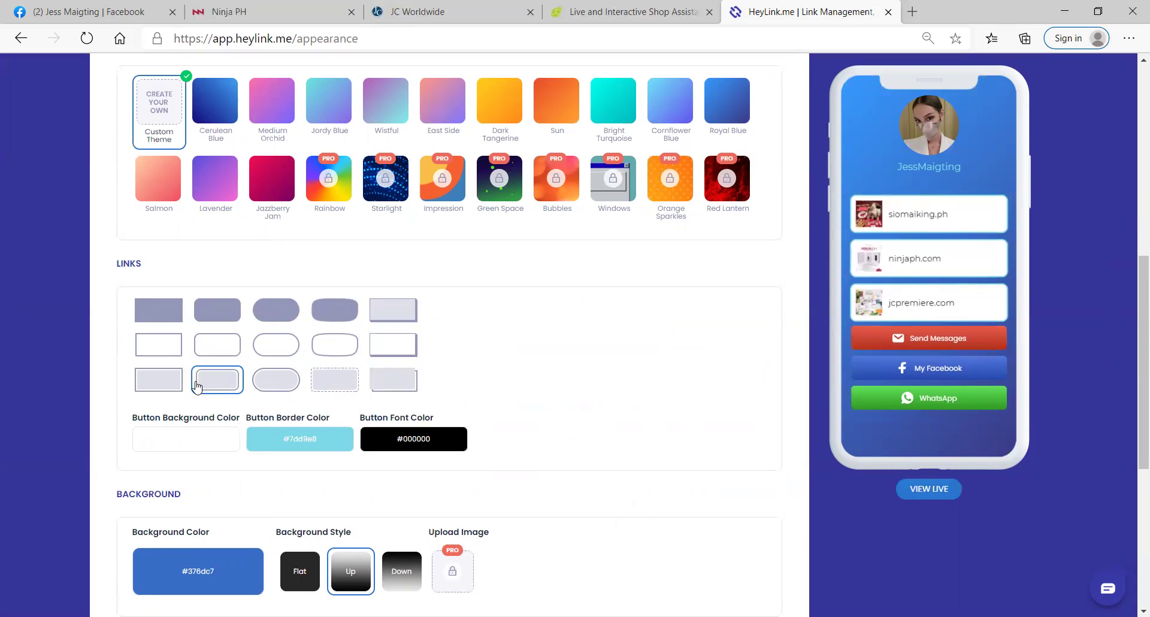
{"action": "left_click", "coordinate": [224, 353]}
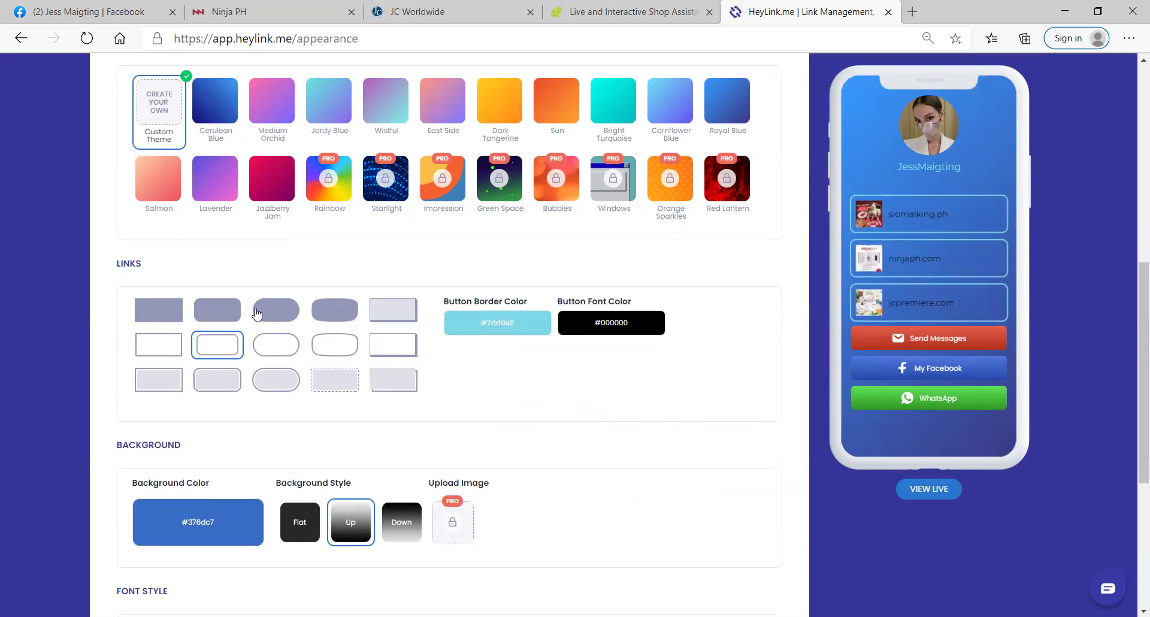
{"action": "left_click", "coordinate": [282, 173]}
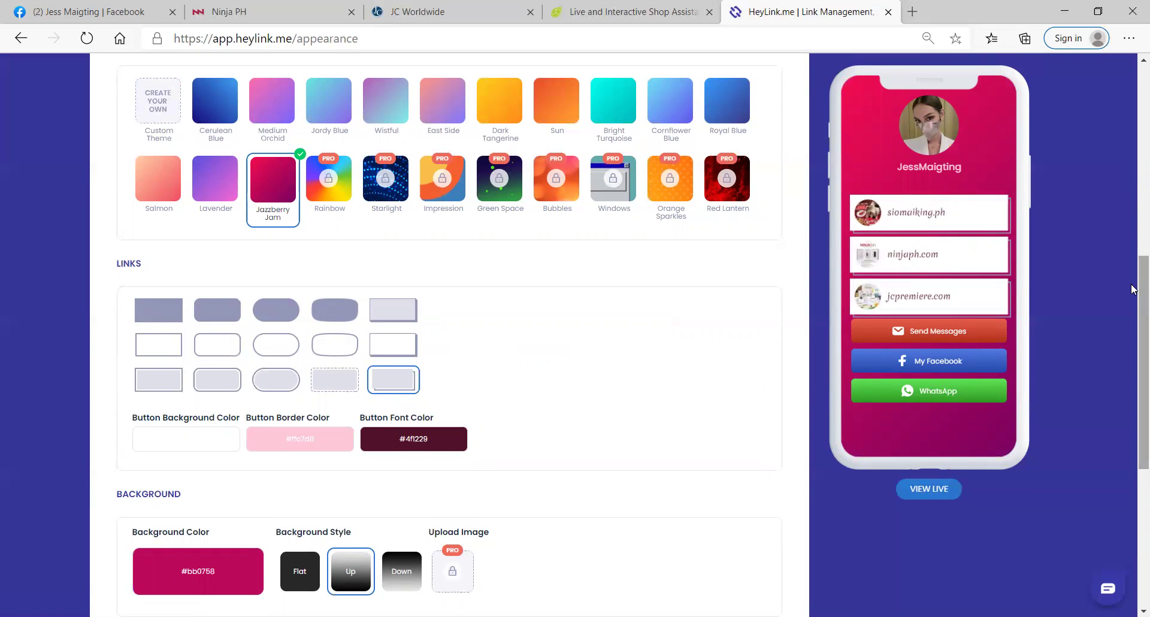
Step: Compare several 'Link' font samples and pick the bold font from the first row
{"action": "scroll", "coordinate": [1134, 358], "scroll_direction": "down", "scroll_amount": 2}
{"action": "scroll", "coordinate": [1135, 358], "scroll_direction": "down", "scroll_amount": 3}
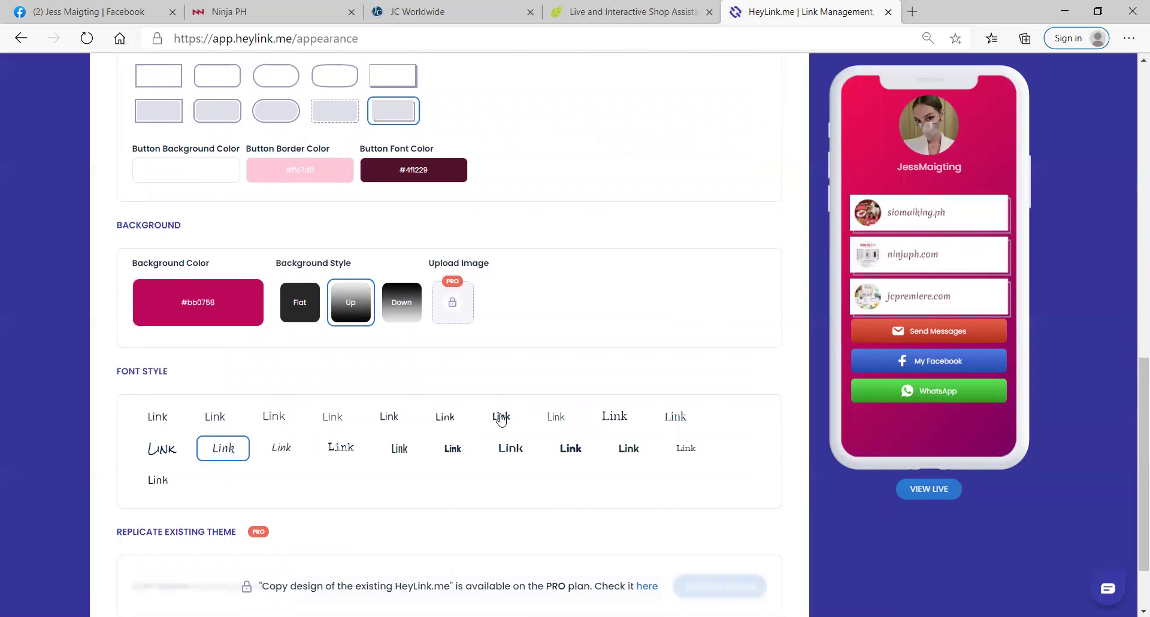
{"action": "left_click", "coordinate": [502, 418]}
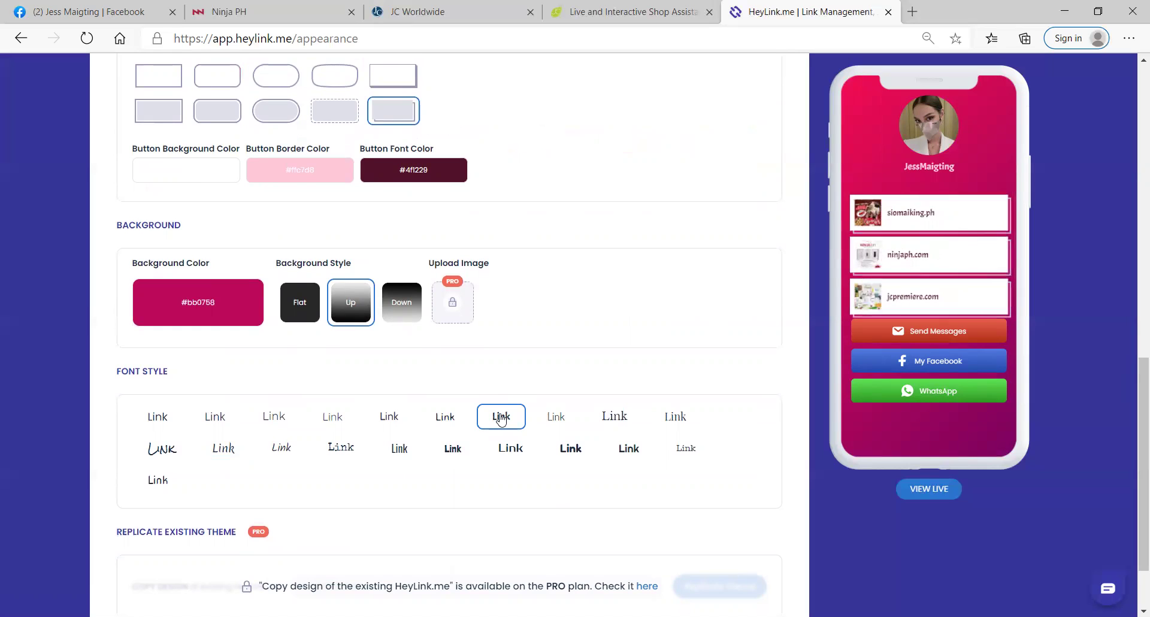
{"action": "left_click", "coordinate": [552, 419]}
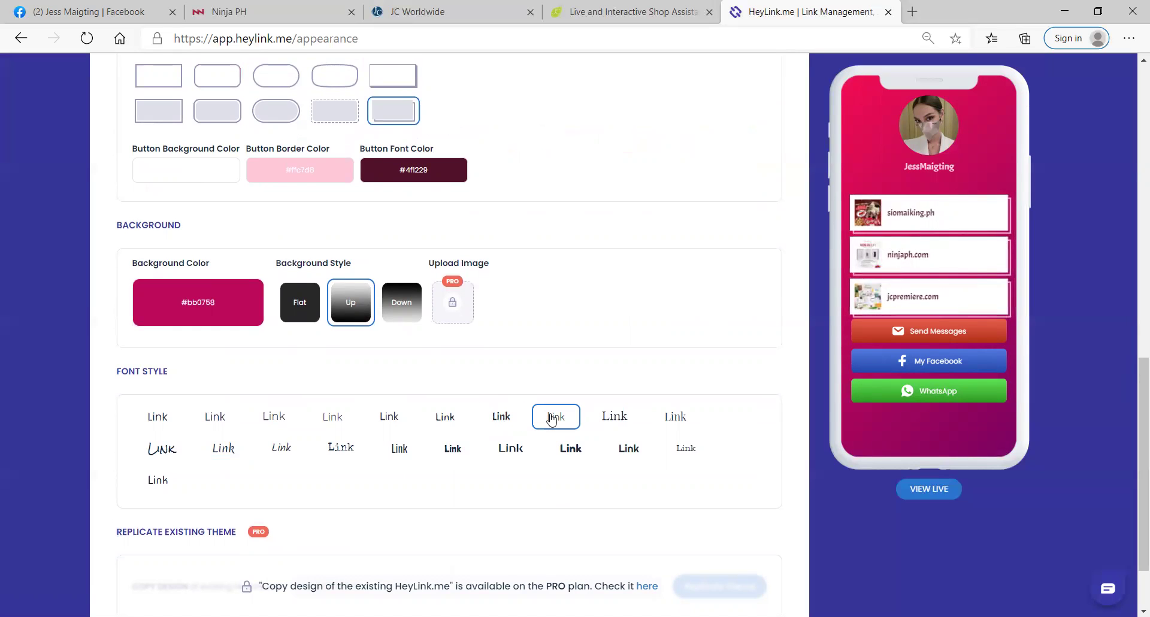
{"action": "left_click", "coordinate": [278, 418]}
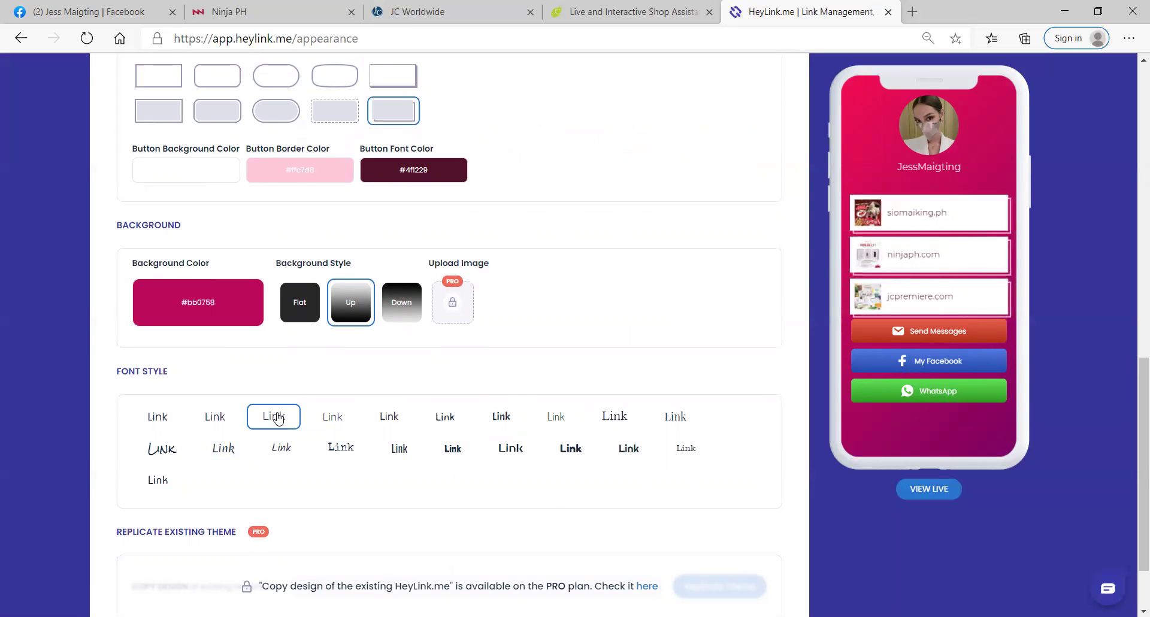
{"action": "left_click", "coordinate": [216, 420]}
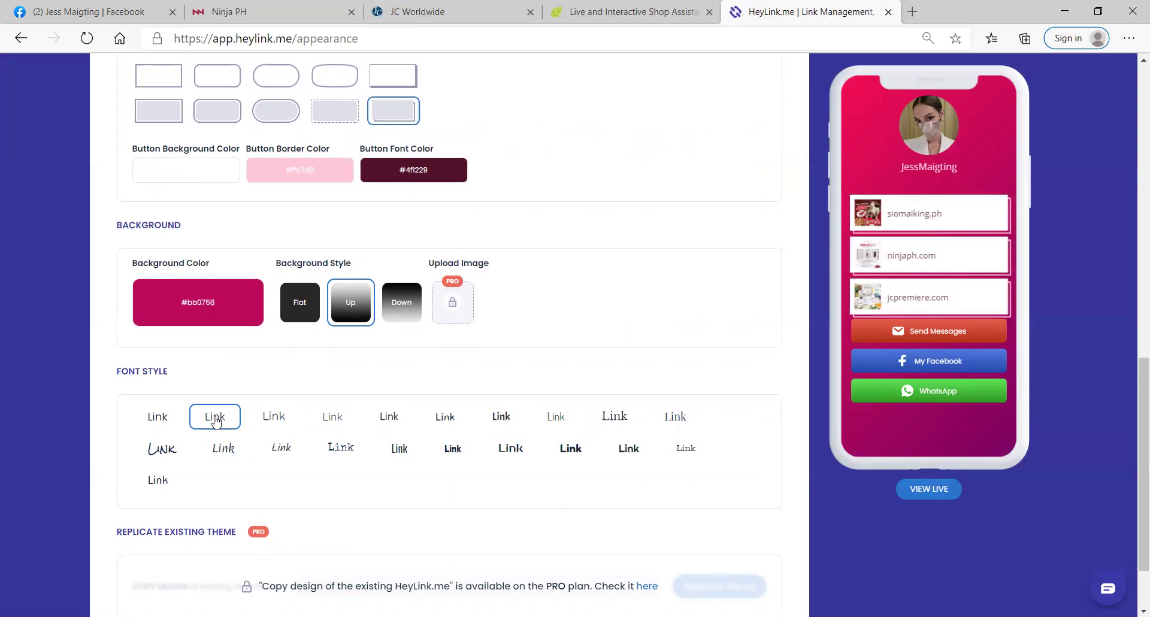
{"action": "left_click", "coordinate": [450, 424]}
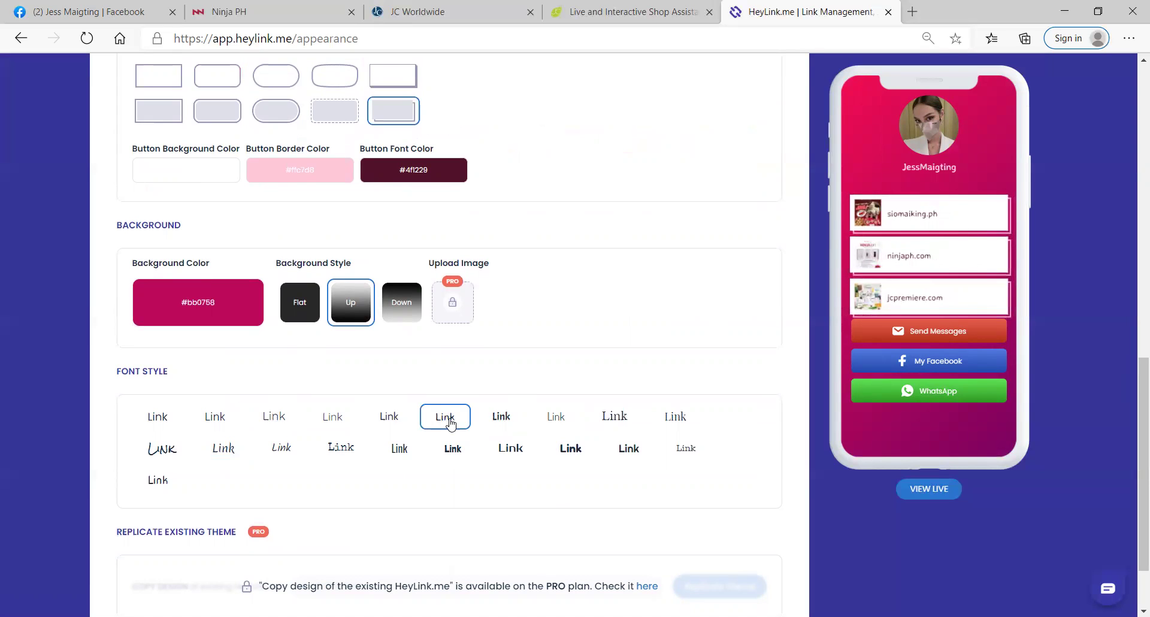
{"action": "left_click", "coordinate": [497, 422]}
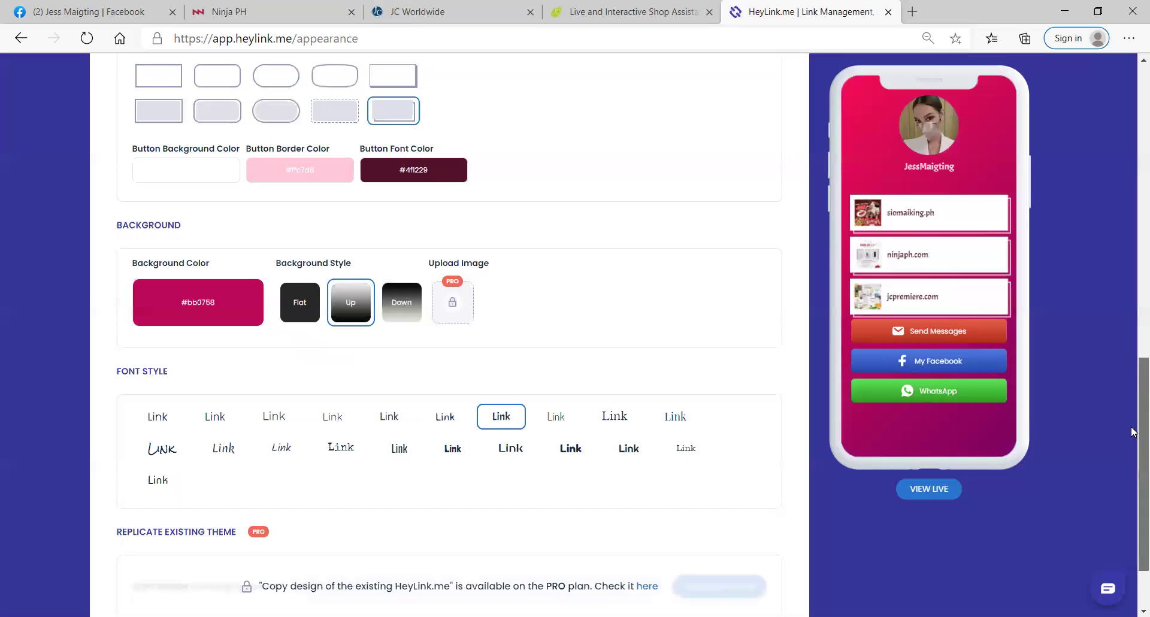
{"action": "scroll", "coordinate": [1108, 495], "scroll_direction": "down", "scroll_amount": 2}
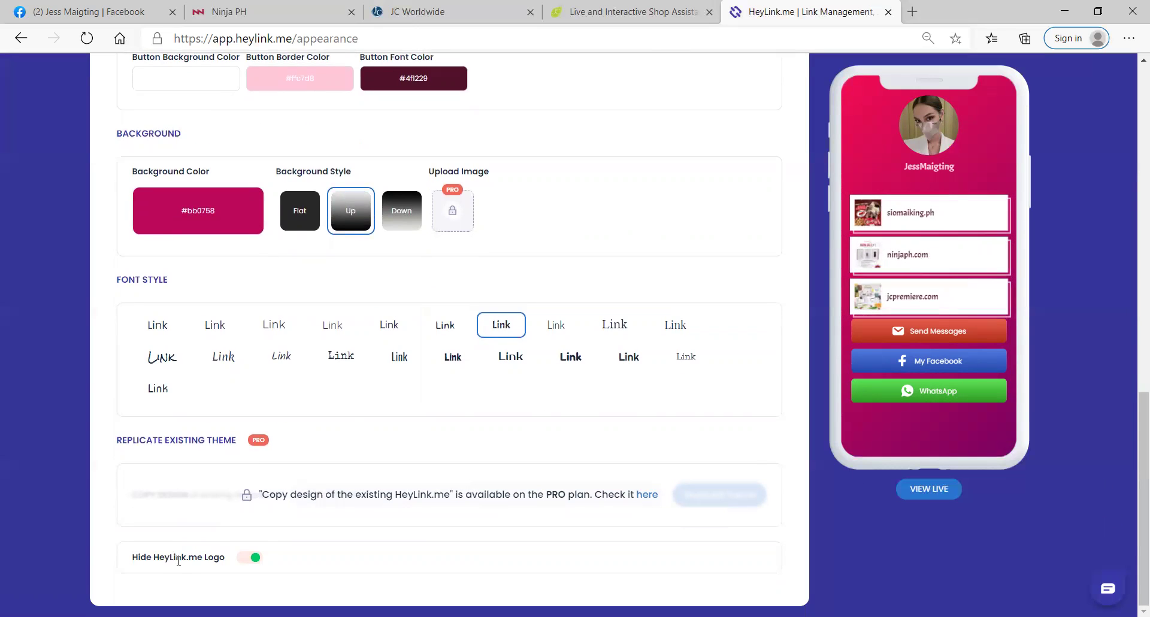
{"action": "left_click", "coordinate": [248, 558]}
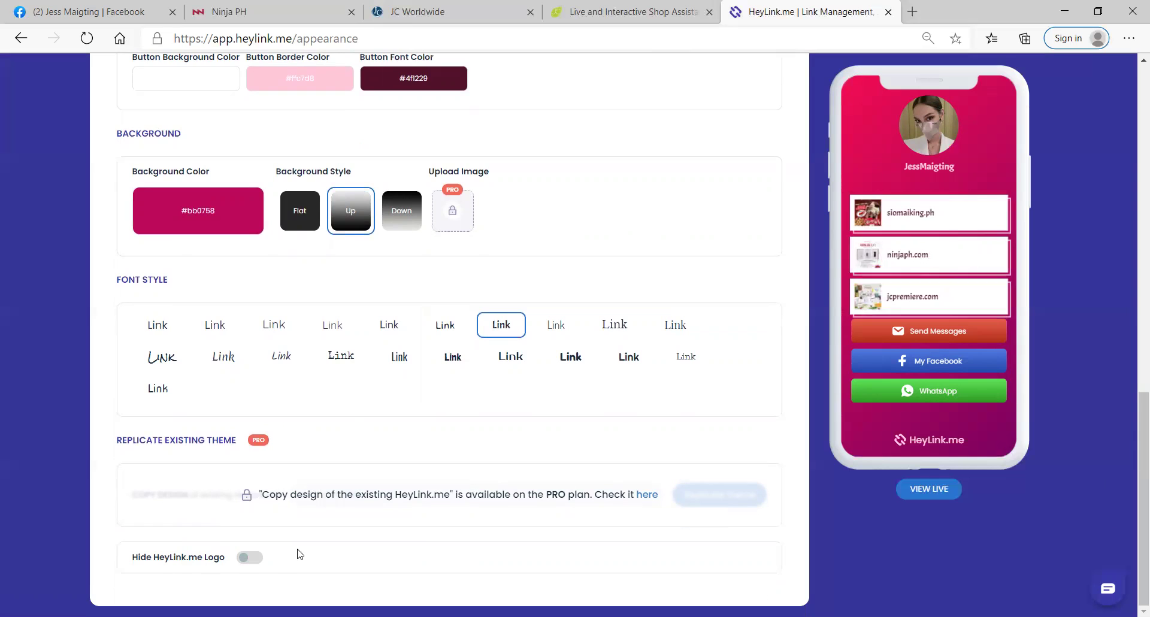
{"action": "left_click", "coordinate": [255, 558]}
{"action": "left_click", "coordinate": [247, 561]}
{"action": "left_click", "coordinate": [259, 559]}
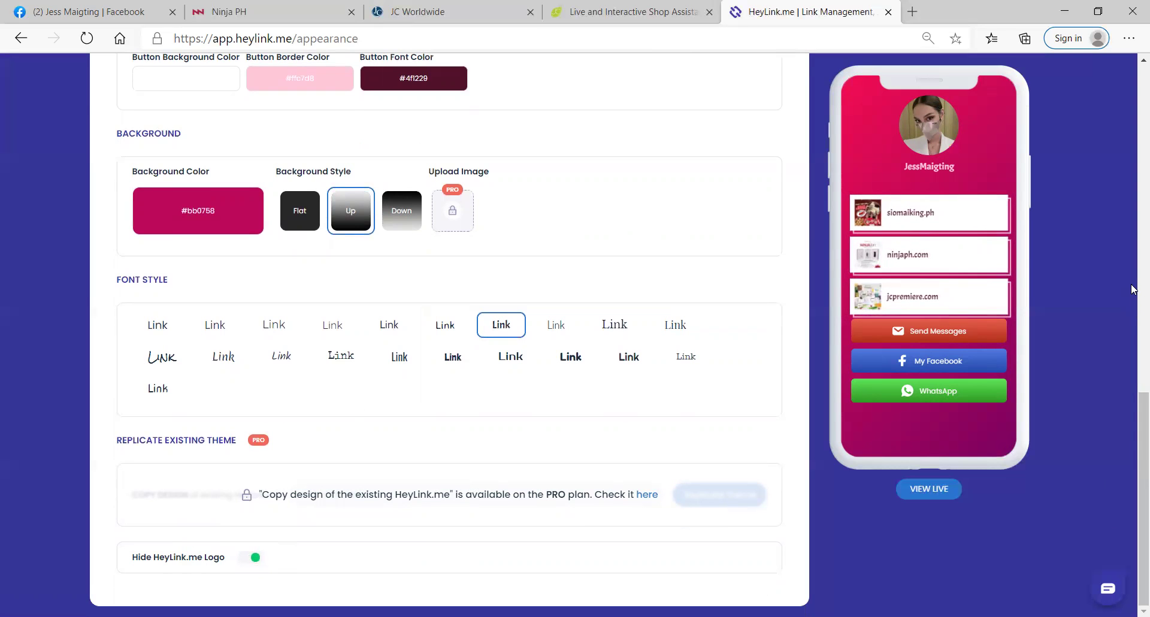
{"action": "scroll", "coordinate": [1133, 289], "scroll_direction": "up", "scroll_amount": 12}
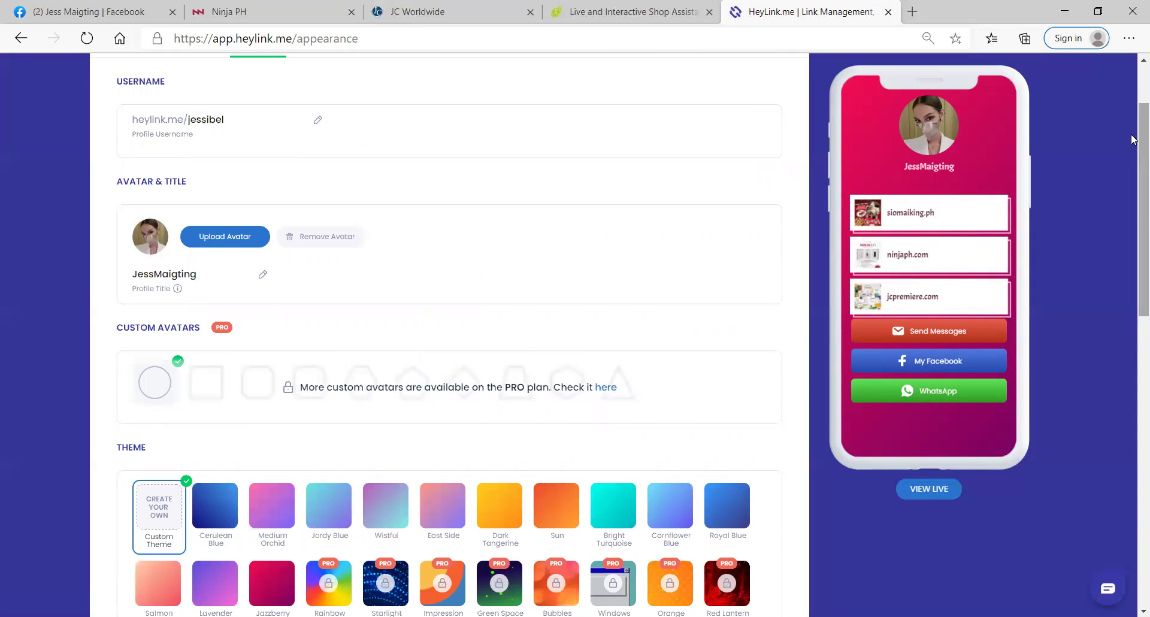
Step: Set the Custom Meta Title to 'Sabel's Choice Siomai King Online Food Franchise'
{"action": "scroll", "coordinate": [1133, 139], "scroll_direction": "up", "scroll_amount": 2}
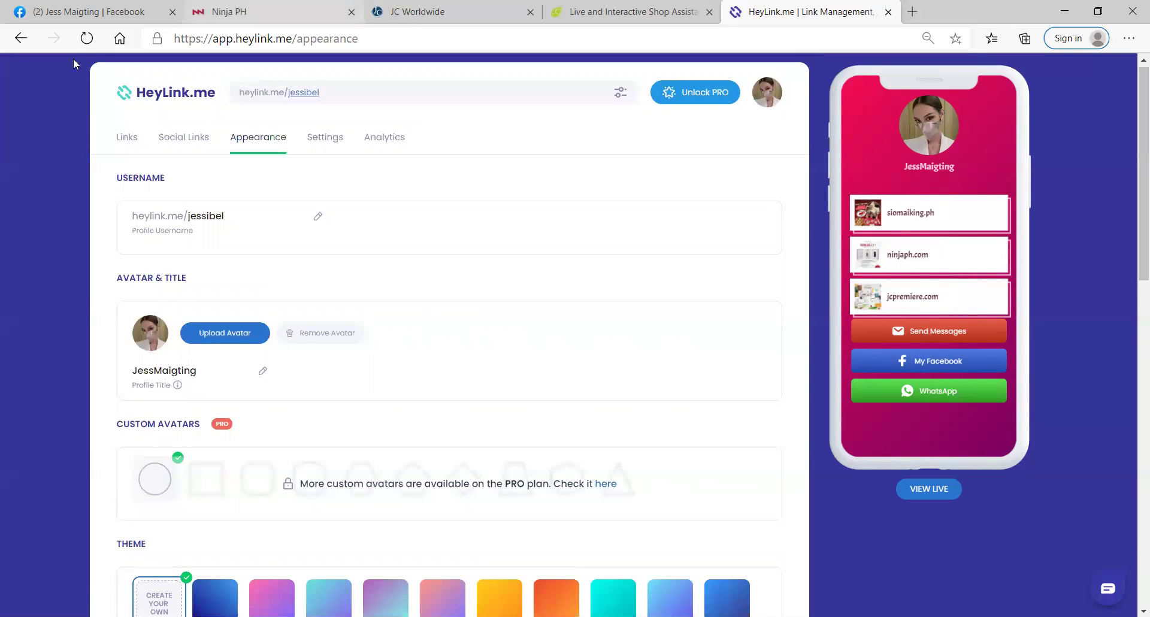
{"action": "left_click", "coordinate": [337, 144]}
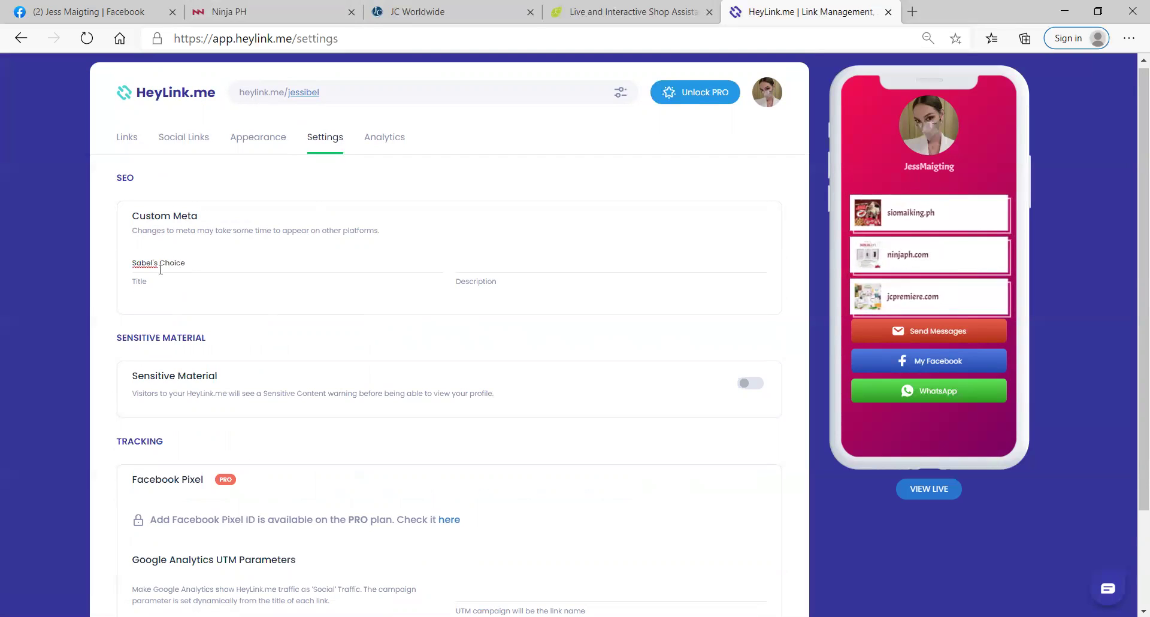
{"action": "type", "text": "ma"}
{"action": "type", "text": "i King Onlline Food Franchise"}
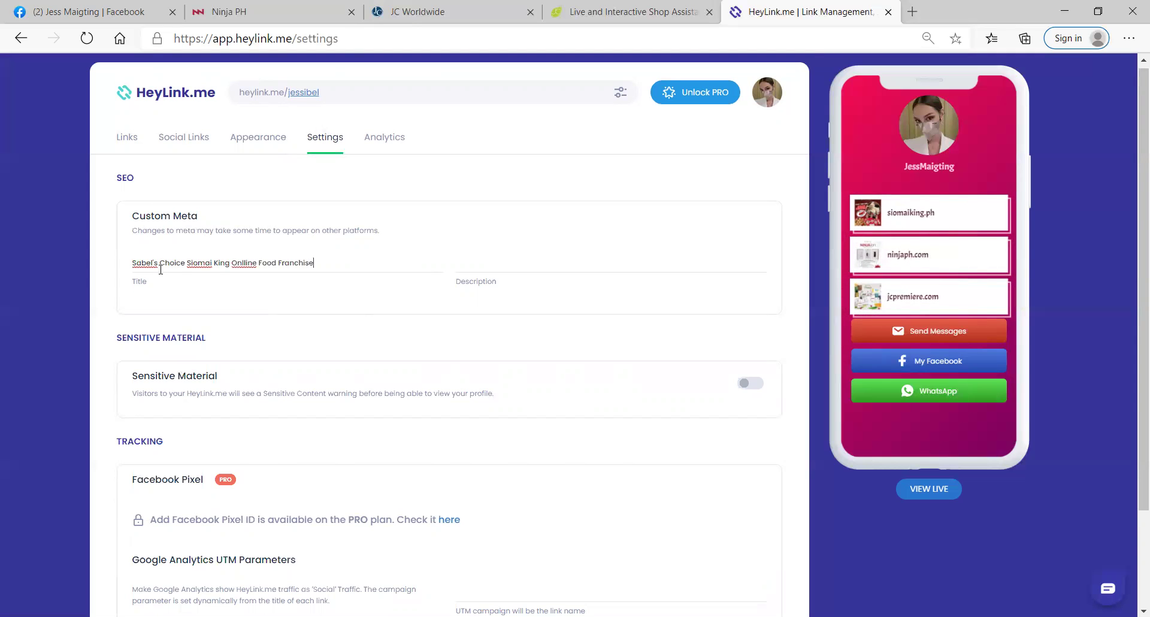
Step: Enter the meta description 'Food Franchise by JC Worldwide Franchise'
{"action": "left_click", "coordinate": [470, 264]}
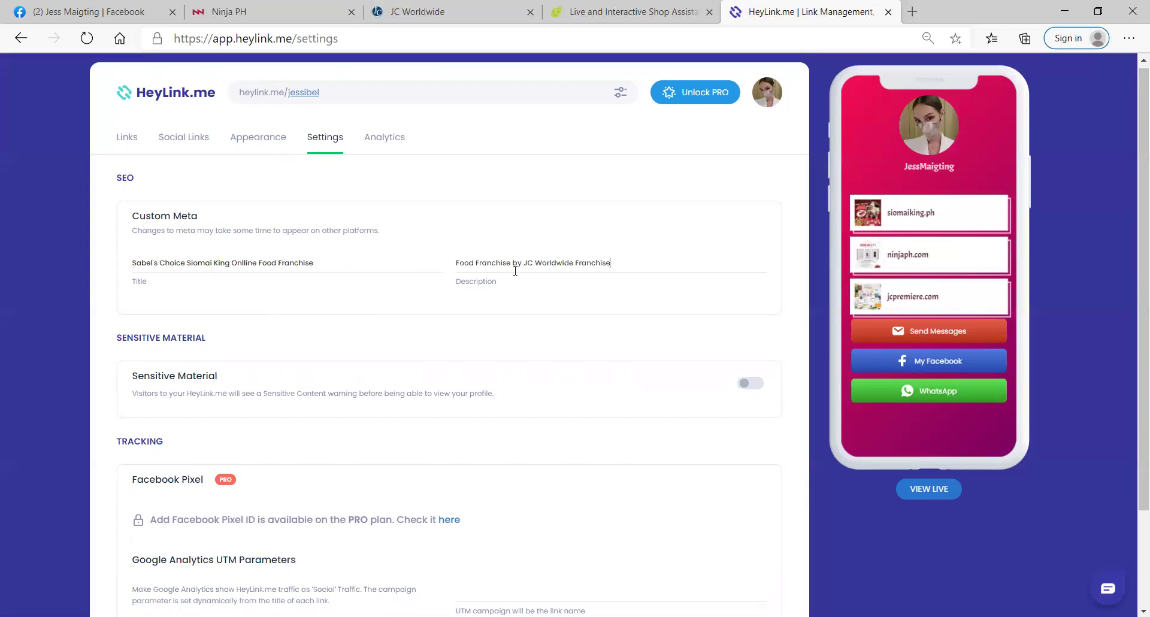
{"action": "left_click_drag", "start_coordinate": [1132, 142], "coordinate": [1133, 231]}
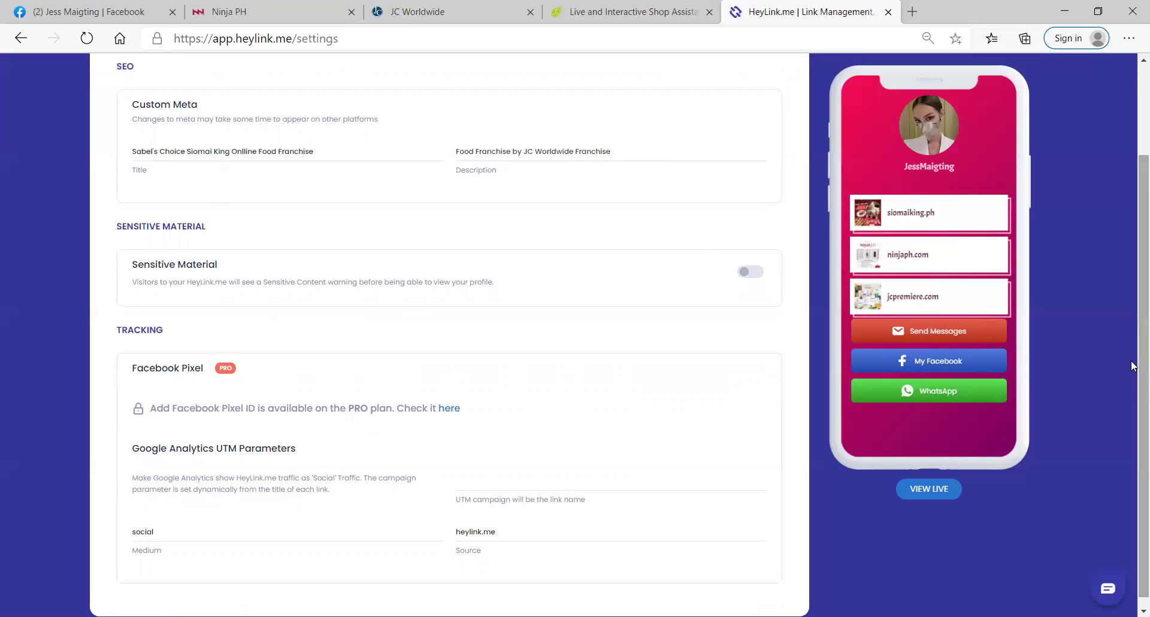
{"action": "scroll", "coordinate": [1132, 365], "scroll_direction": "up", "scroll_amount": 2}
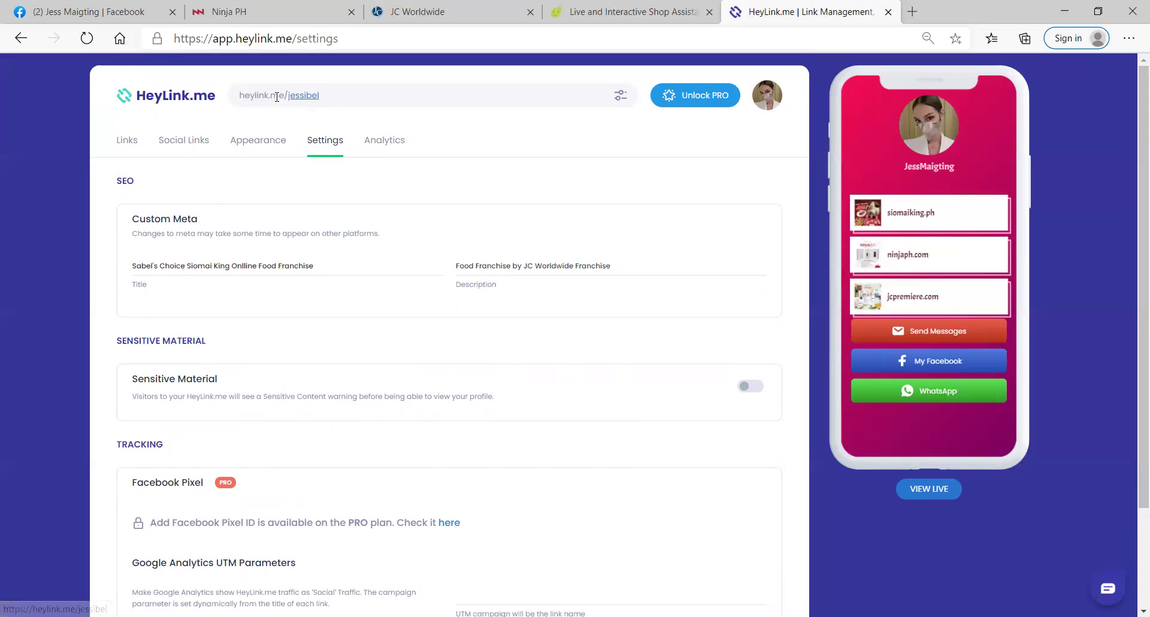
Step: View the live heylink.me/jessibel page, close it, and return to the Appearance settings
{"action": "left_click", "coordinate": [298, 97]}
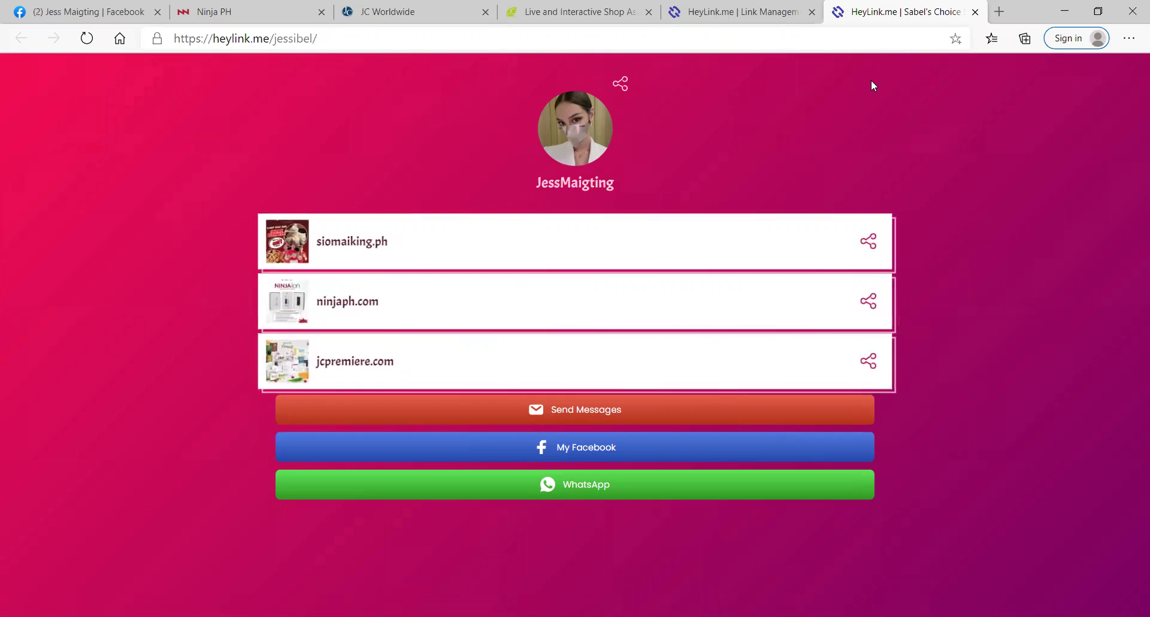
{"action": "left_click", "coordinate": [976, 12]}
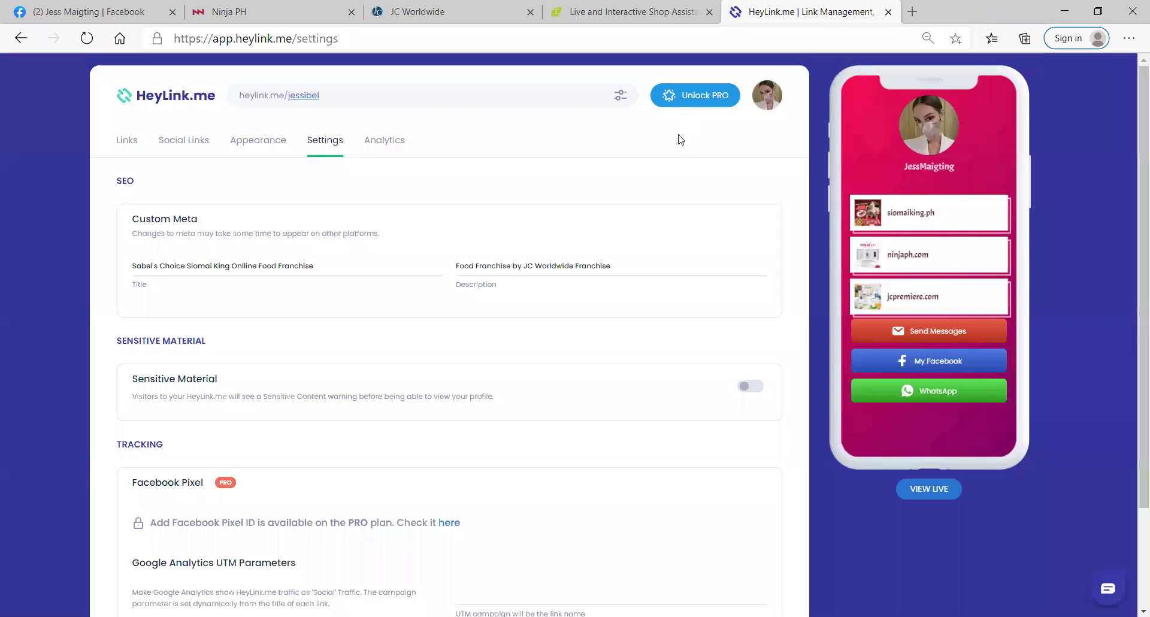
{"action": "left_click", "coordinate": [239, 143]}
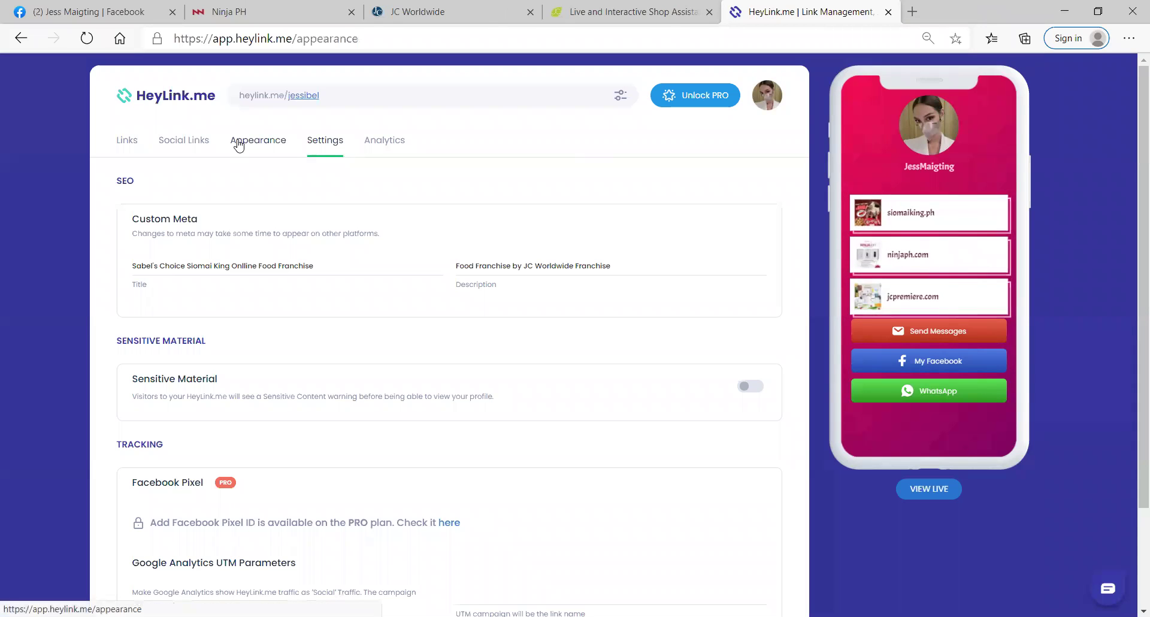
Step: Show the email, Facebook and WhatsApp social links as icons and check them on the live page
{"action": "left_click", "coordinate": [187, 151]}
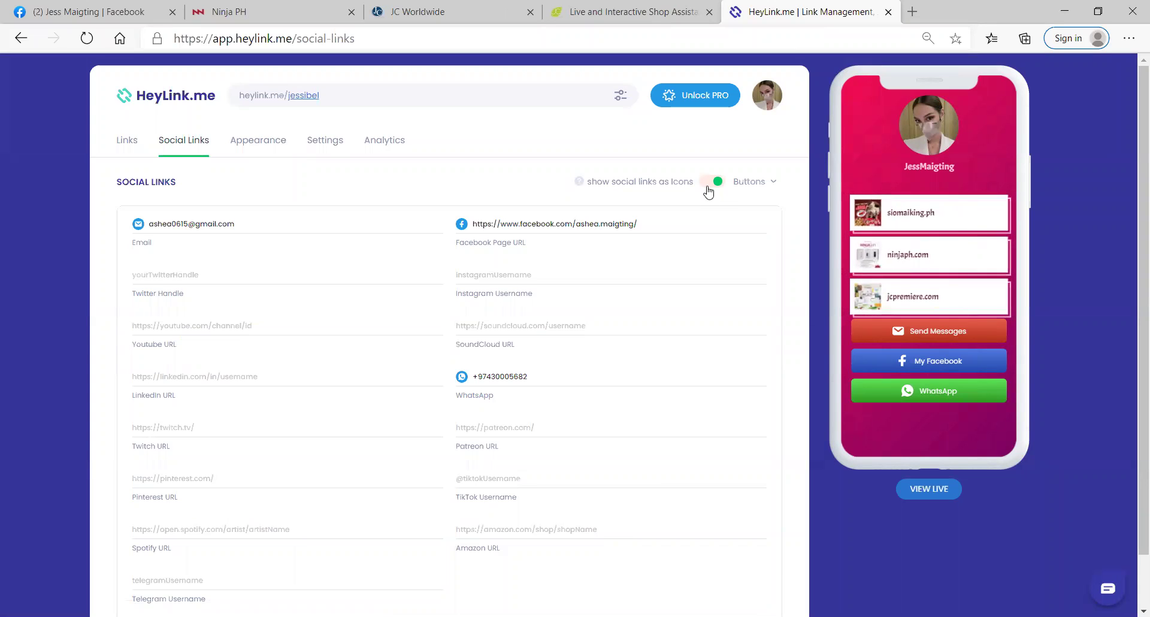
{"action": "left_click", "coordinate": [711, 187]}
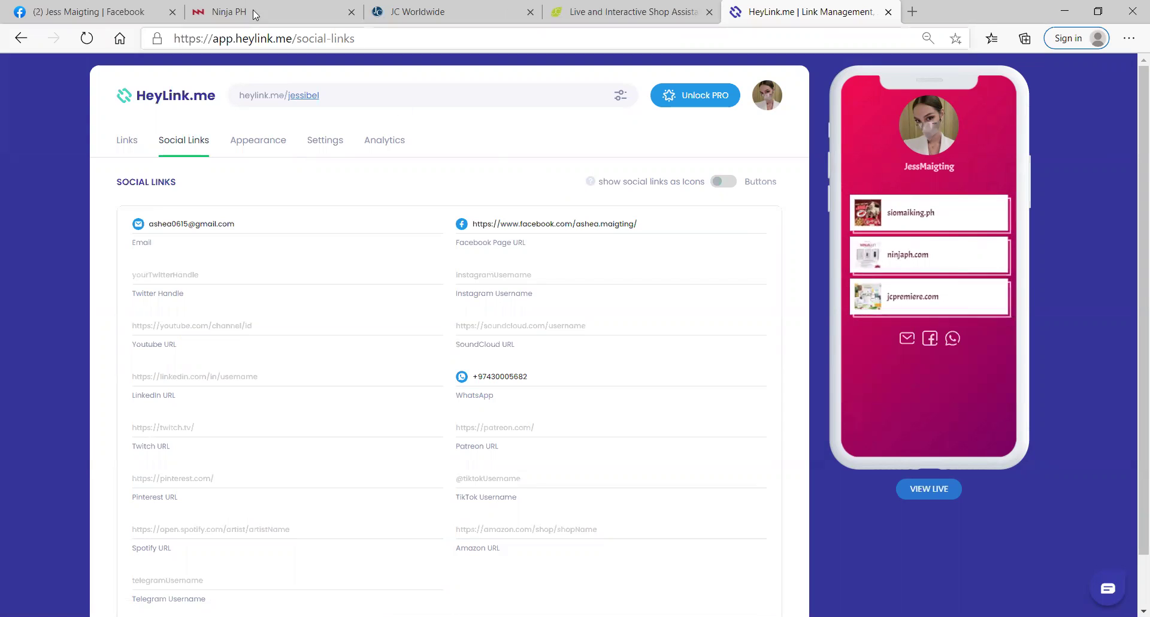
{"action": "left_click", "coordinate": [294, 97]}
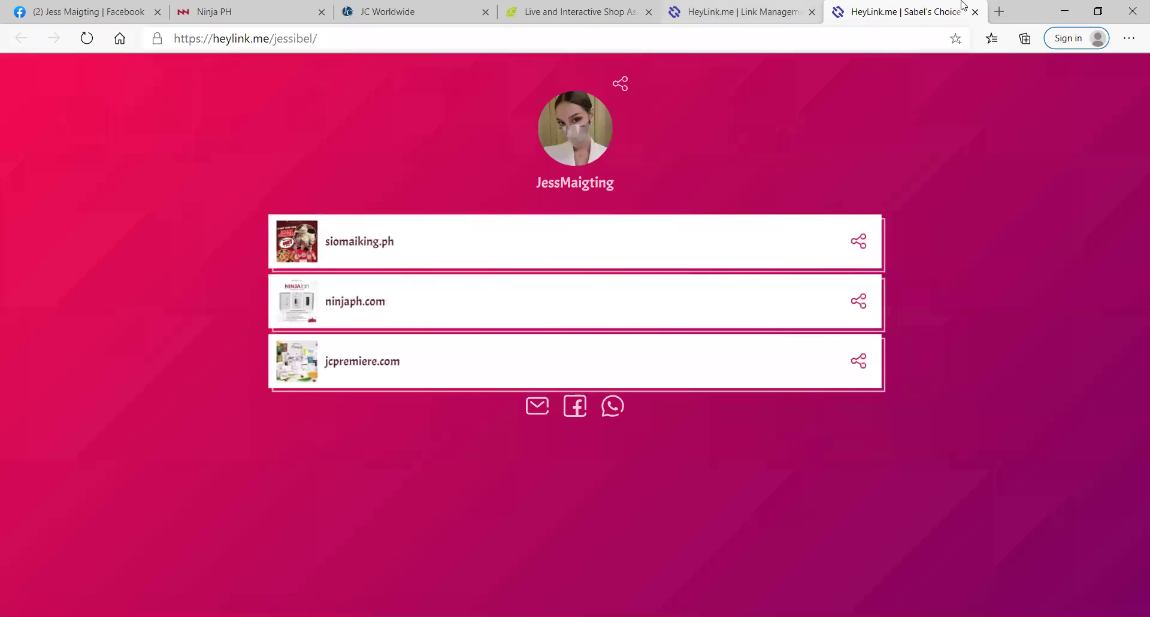
{"action": "key", "text": "ctrl+w"}
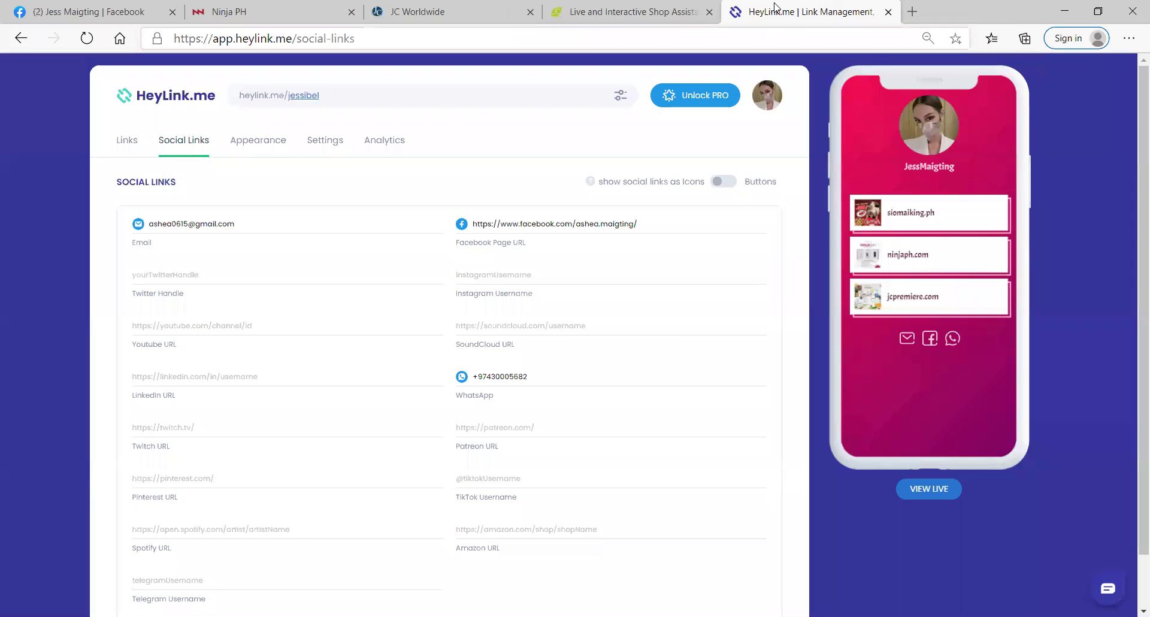
Step: Enable and confirm Fast Link on the siomaiking.ph shop link
{"action": "left_click", "coordinate": [129, 144]}
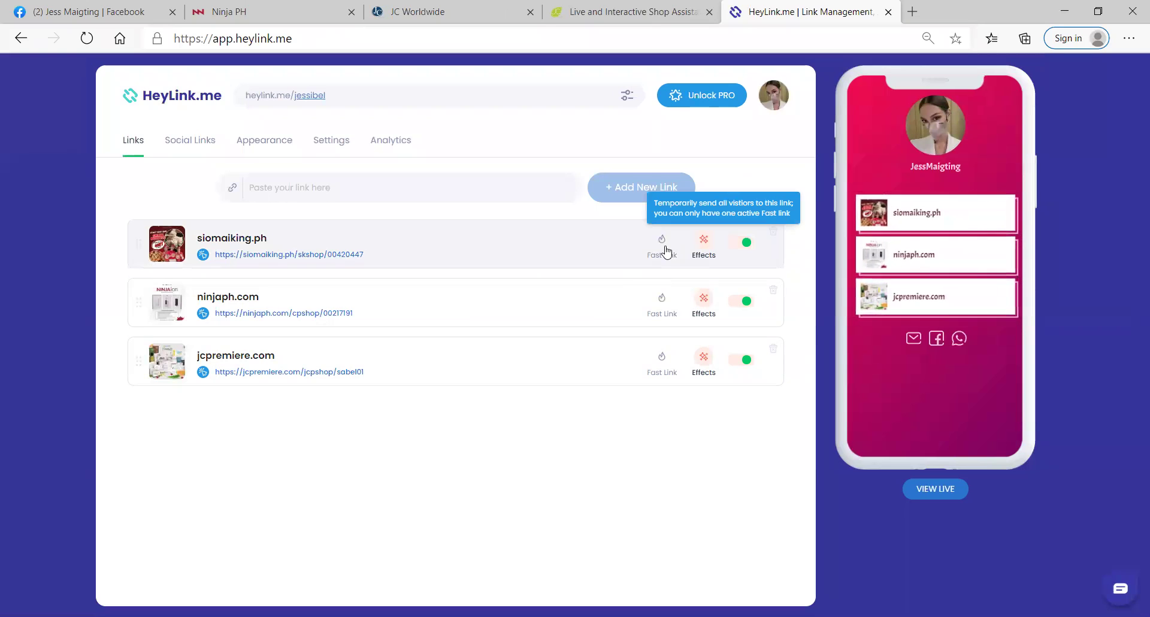
{"action": "left_click", "coordinate": [663, 240]}
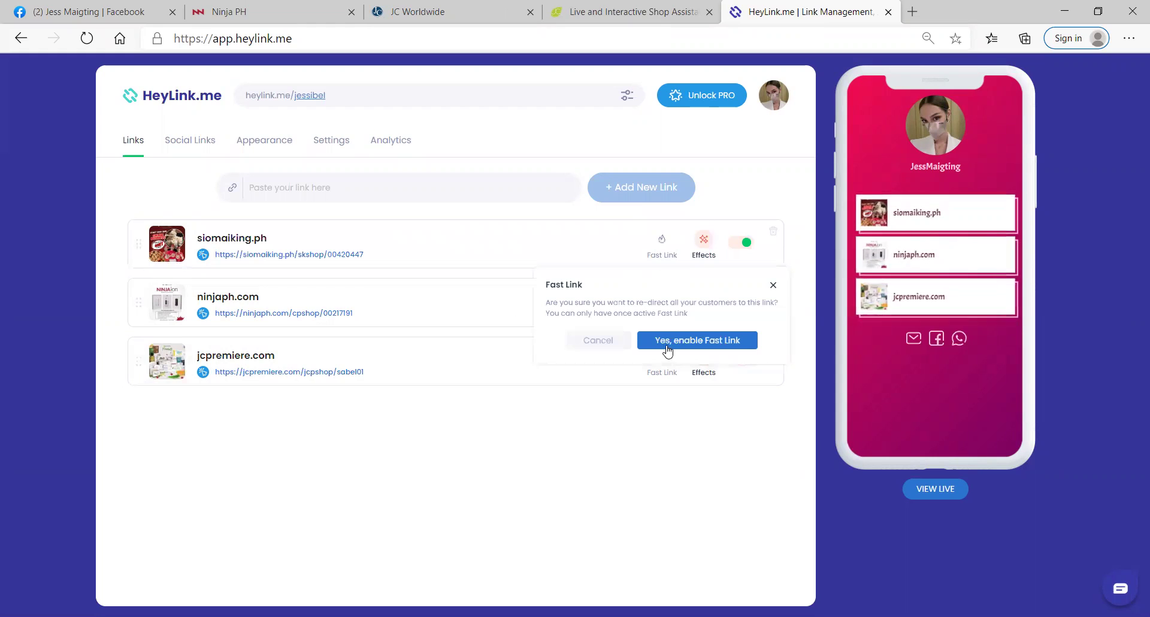
{"action": "left_click", "coordinate": [663, 340]}
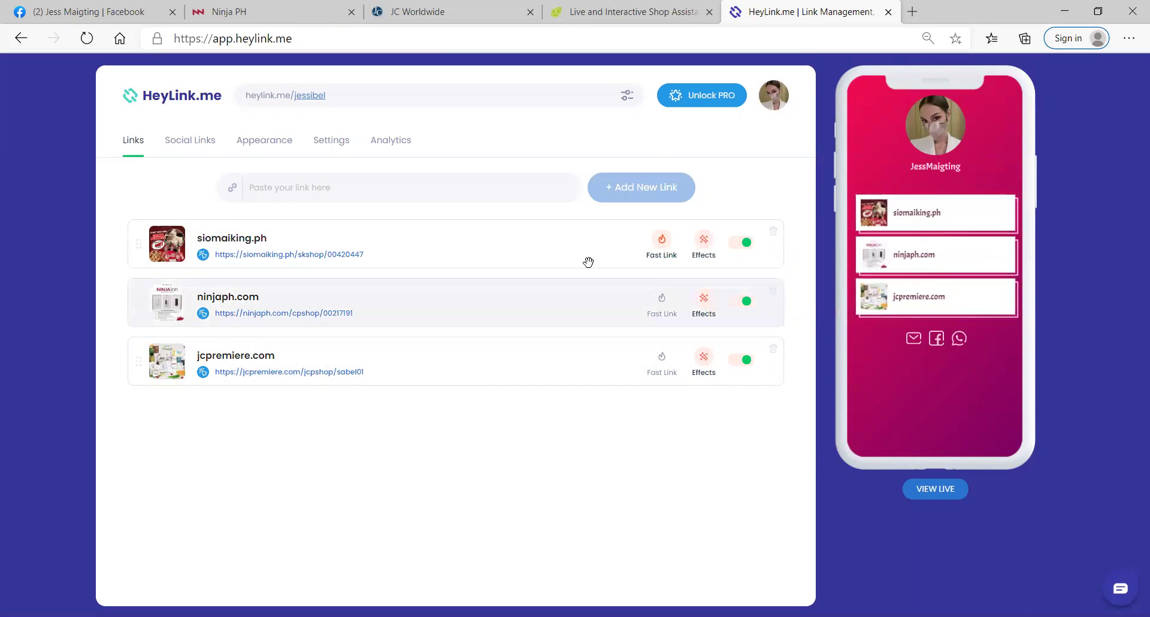
{"action": "left_click", "coordinate": [303, 96]}
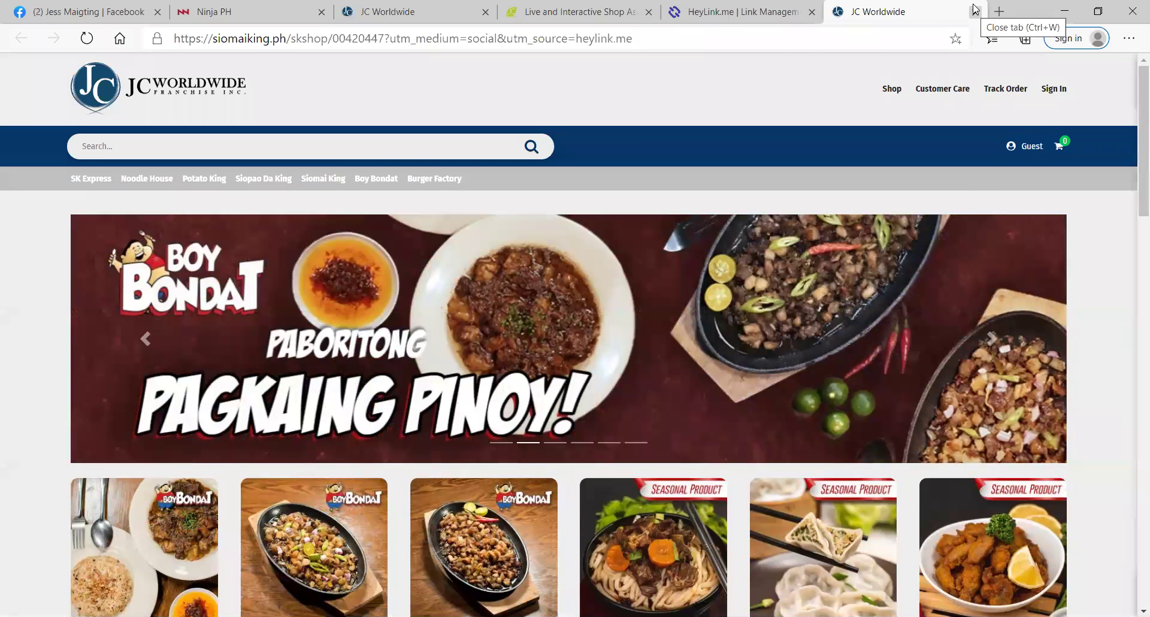
{"action": "left_click", "coordinate": [975, 11]}
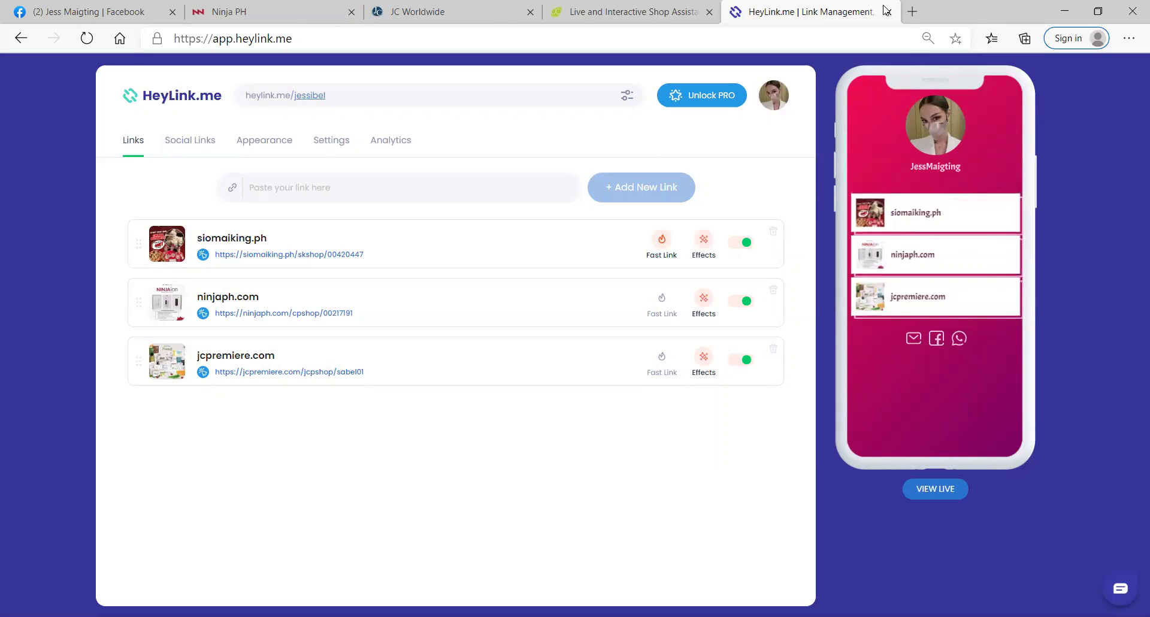
Step: Disable the Fast Link on siomaiking.ph and confirm
{"action": "left_click", "coordinate": [663, 254]}
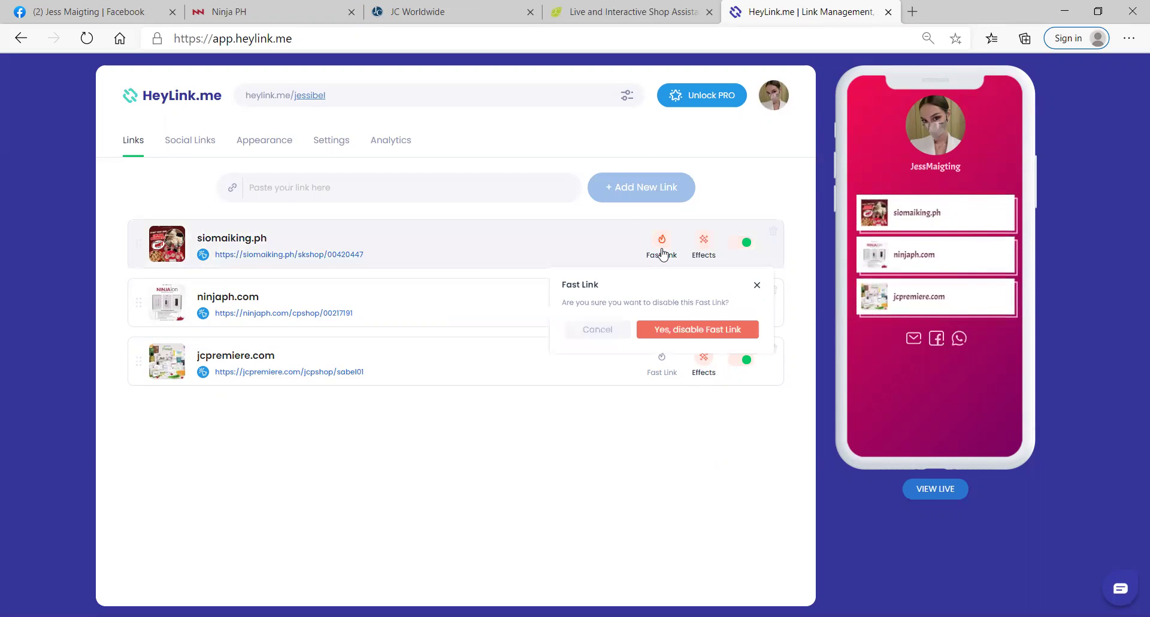
{"action": "left_click", "coordinate": [680, 331]}
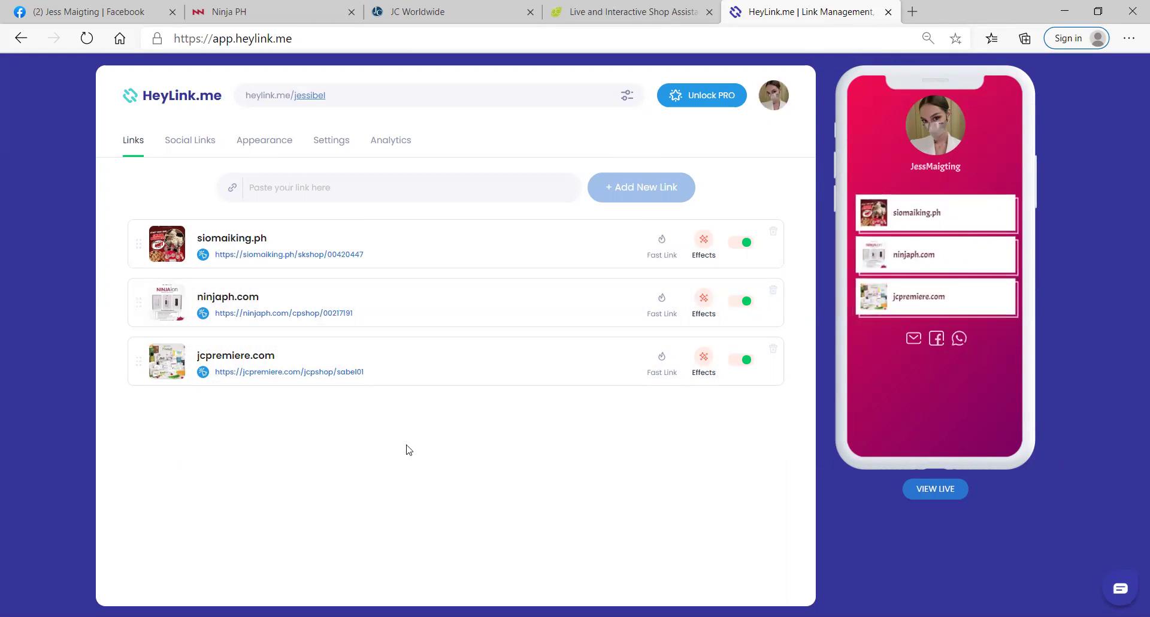
{"action": "left_click", "coordinate": [338, 144]}
{"action": "left_click", "coordinate": [375, 146]}
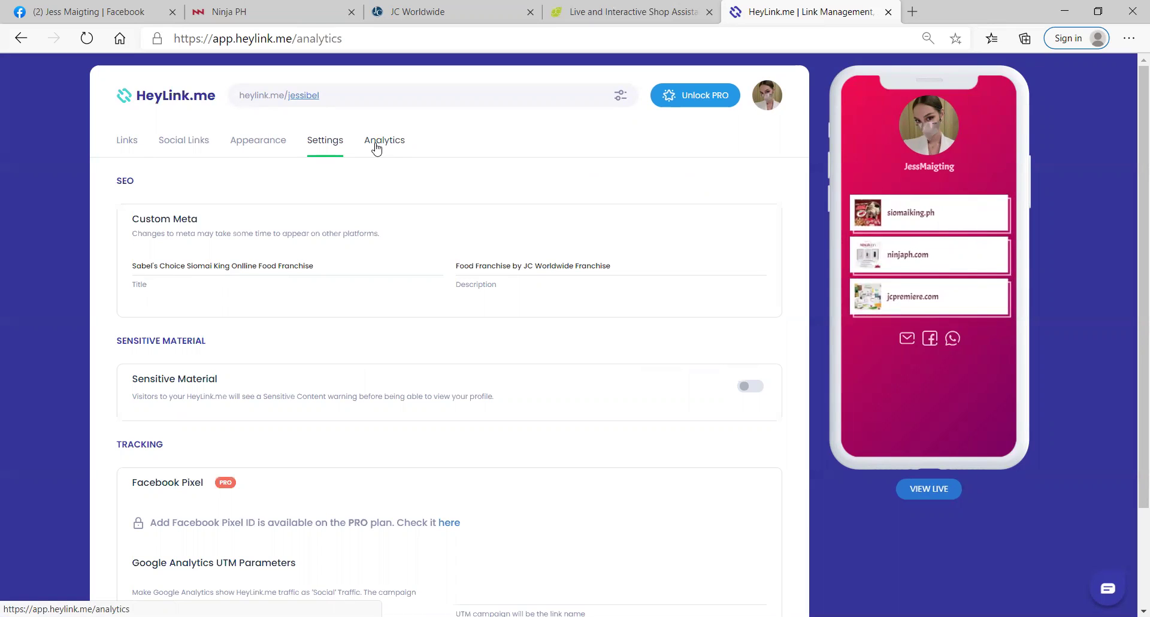
{"action": "left_click", "coordinate": [395, 145]}
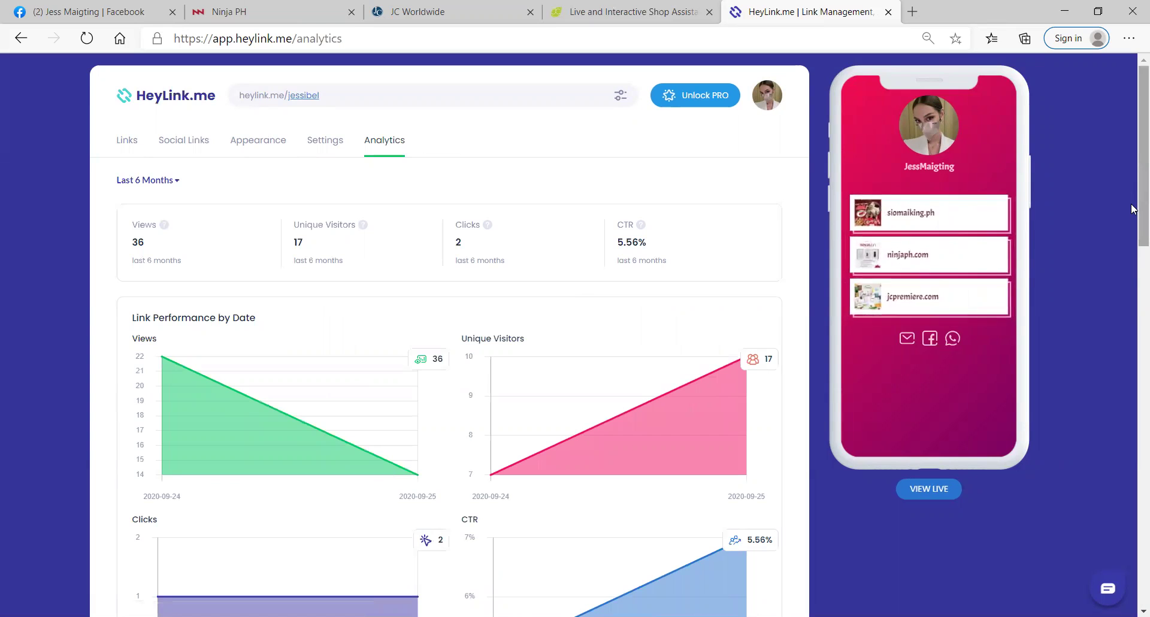
{"action": "scroll", "coordinate": [1129, 227], "scroll_direction": "down", "scroll_amount": 2}
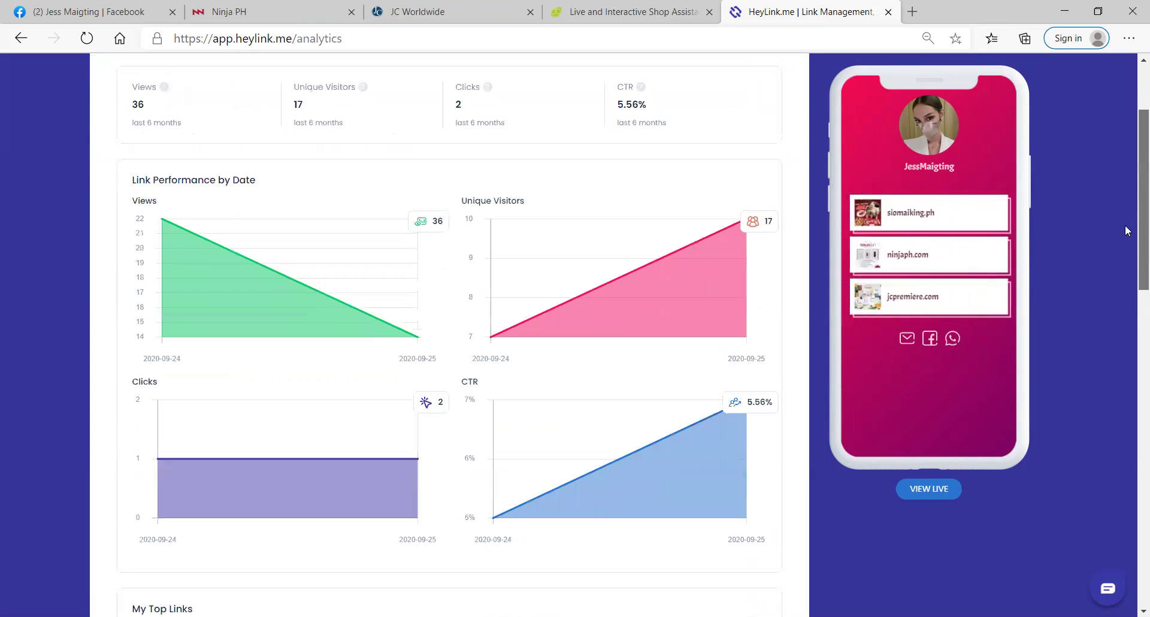
{"action": "scroll", "coordinate": [1125, 247], "scroll_direction": "down", "scroll_amount": 2}
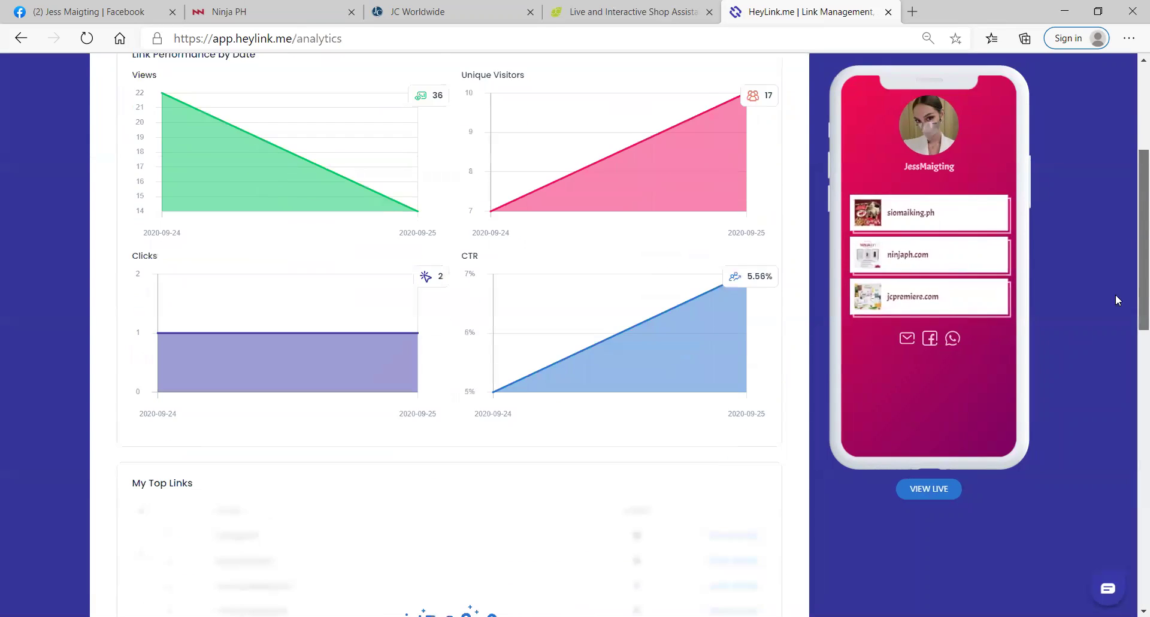
{"action": "scroll", "coordinate": [1116, 296], "scroll_direction": "down", "scroll_amount": 5}
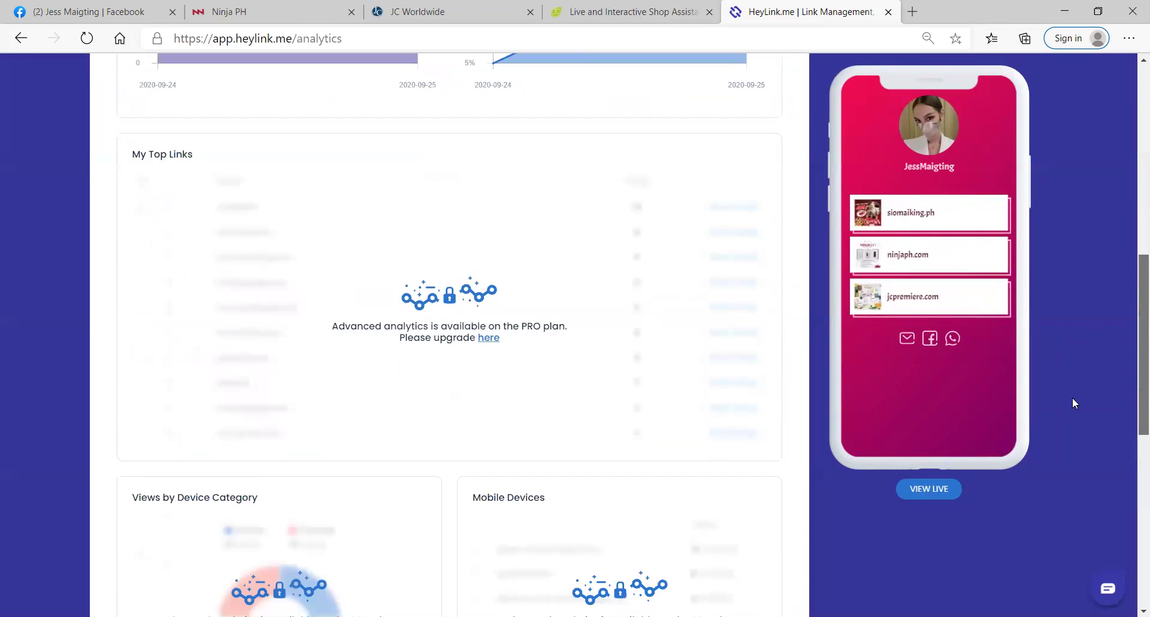
{"action": "scroll", "coordinate": [1073, 403], "scroll_direction": "down", "scroll_amount": 5}
{"action": "left_click_drag", "start_coordinate": [1053, 505], "coordinate": [1134, 165]}
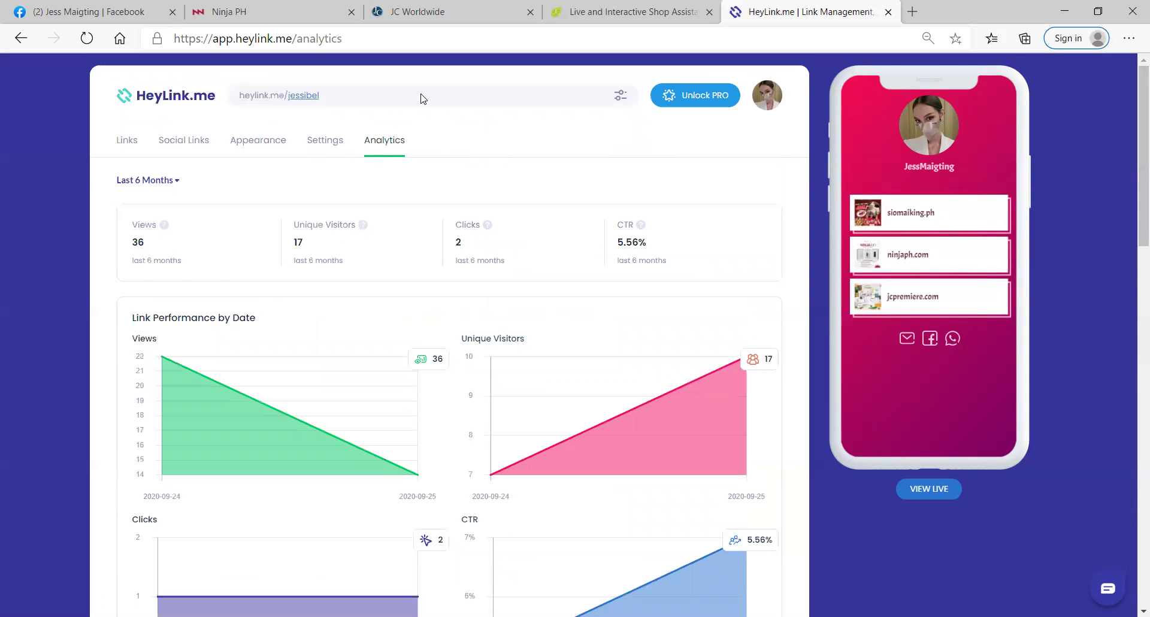
Step: Copy the full profile link from the options menu beside the profile URL
{"action": "left_click", "coordinate": [621, 102]}
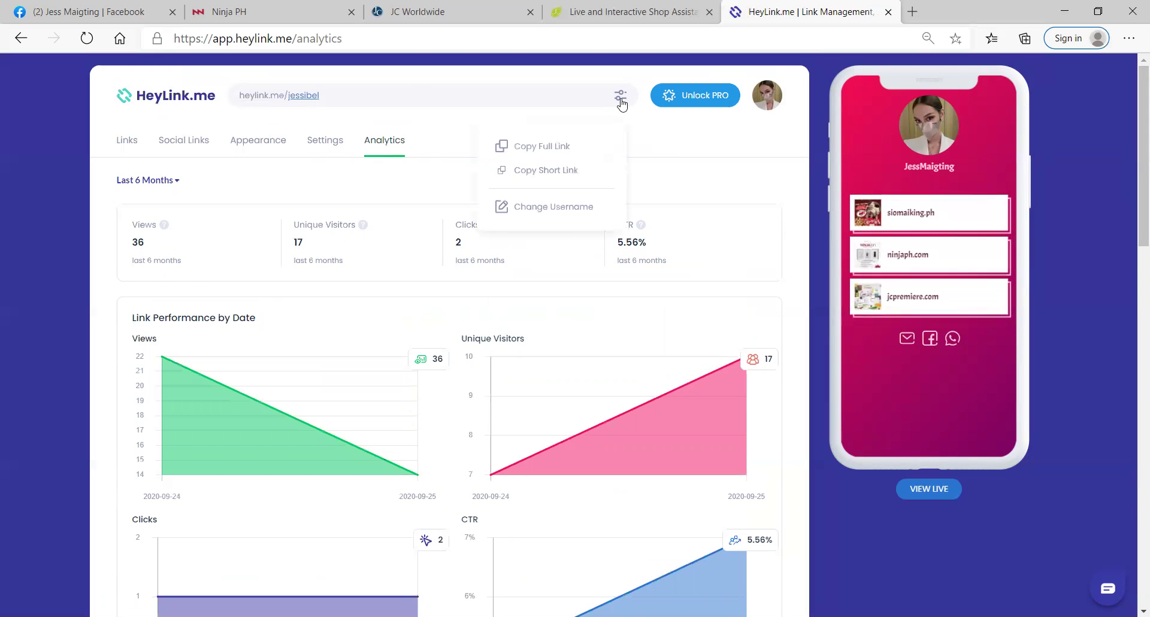
{"action": "left_click", "coordinate": [621, 99]}
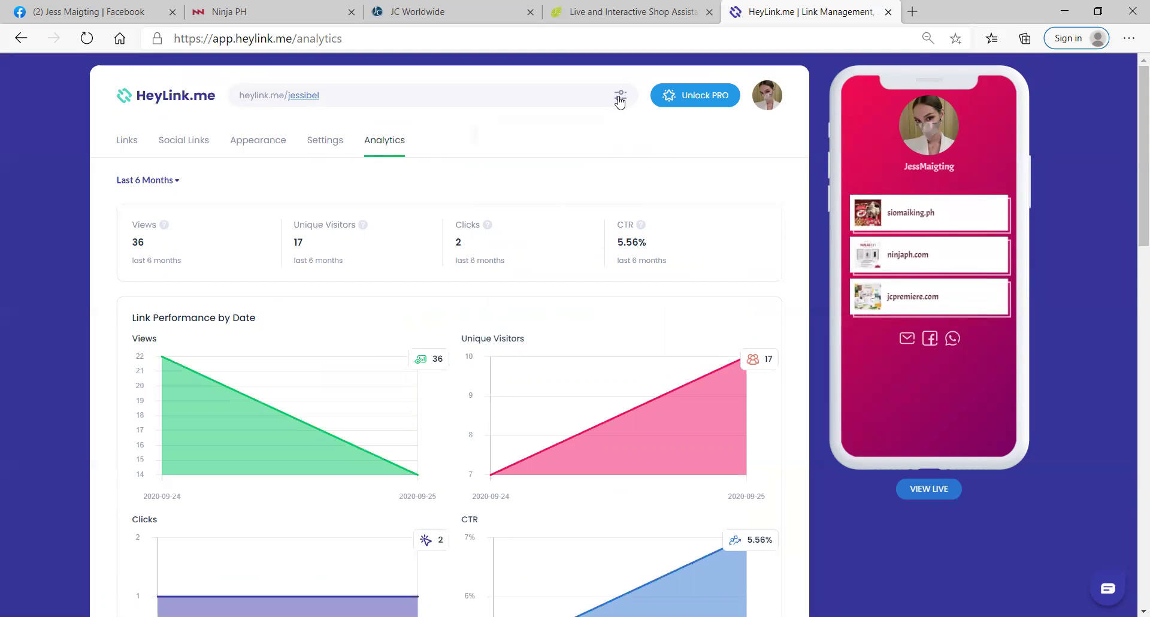
{"action": "left_click", "coordinate": [620, 100]}
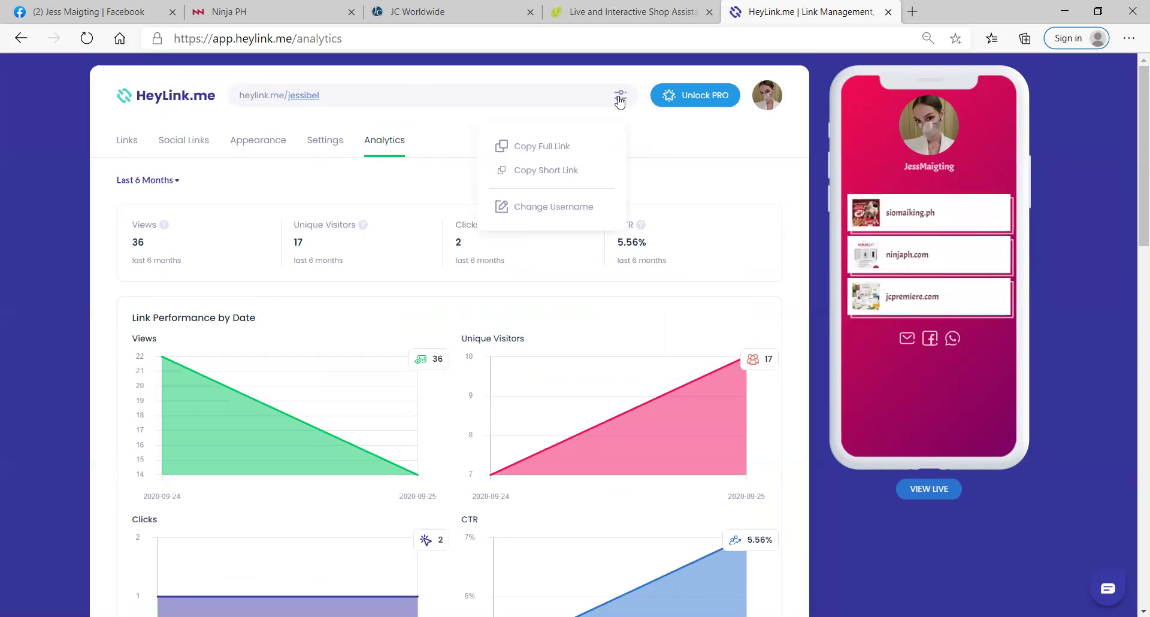
{"action": "left_click", "coordinate": [551, 153]}
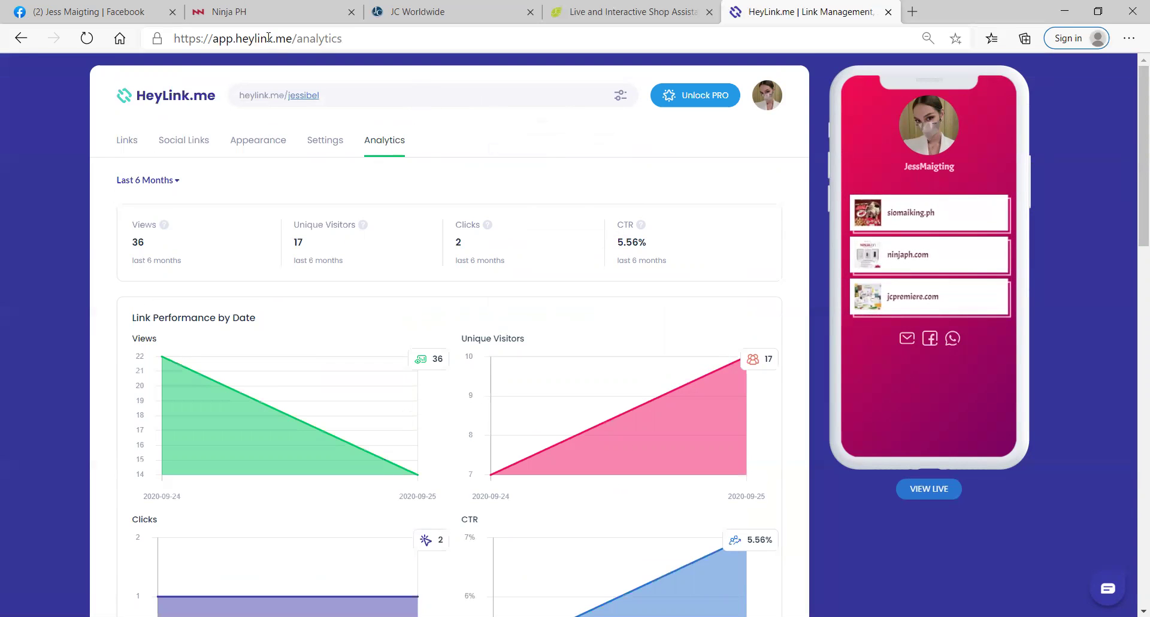
Step: Start a Facebook profile post and paste the full HeyLink.me page link into it
{"action": "left_click", "coordinate": [94, 18]}
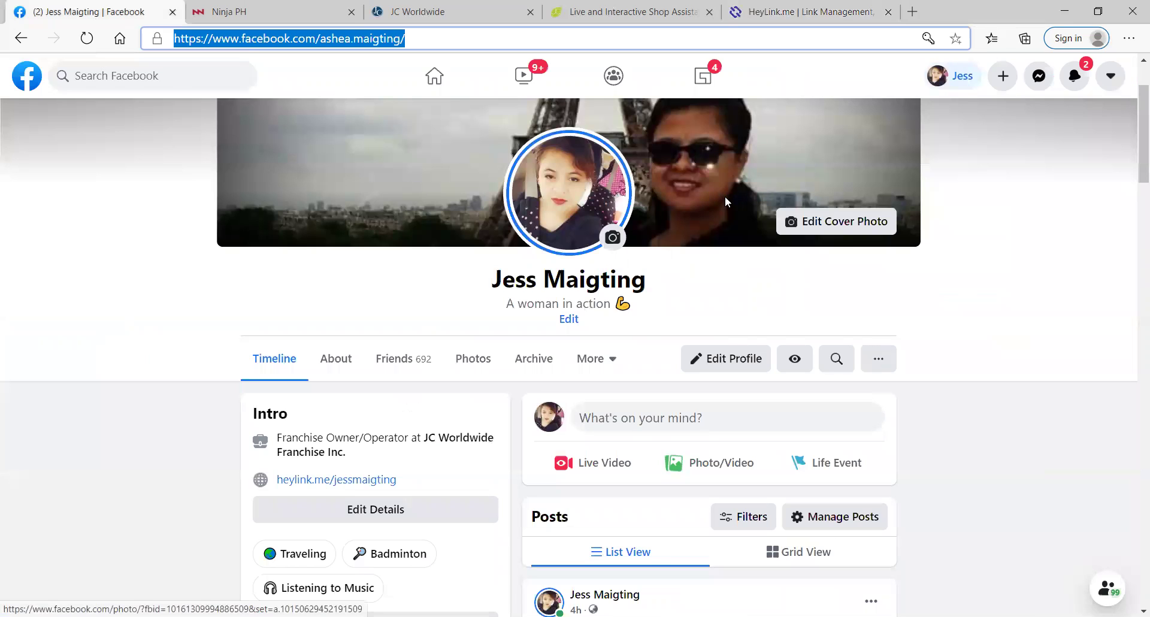
{"action": "left_click", "coordinate": [648, 422]}
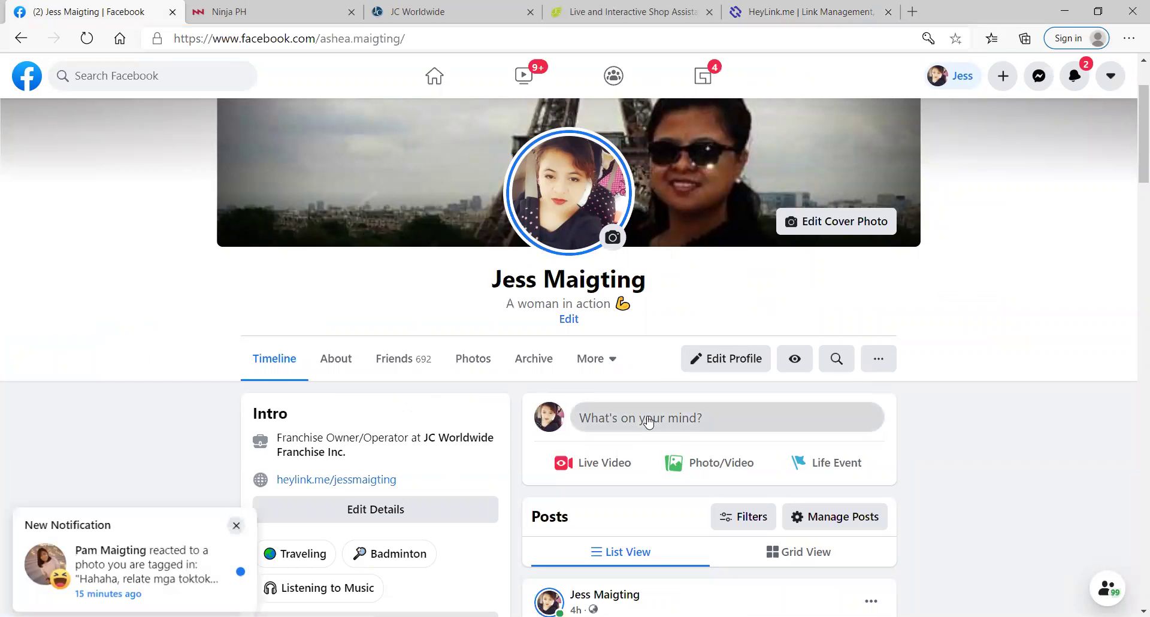
{"action": "left_click", "coordinate": [645, 420]}
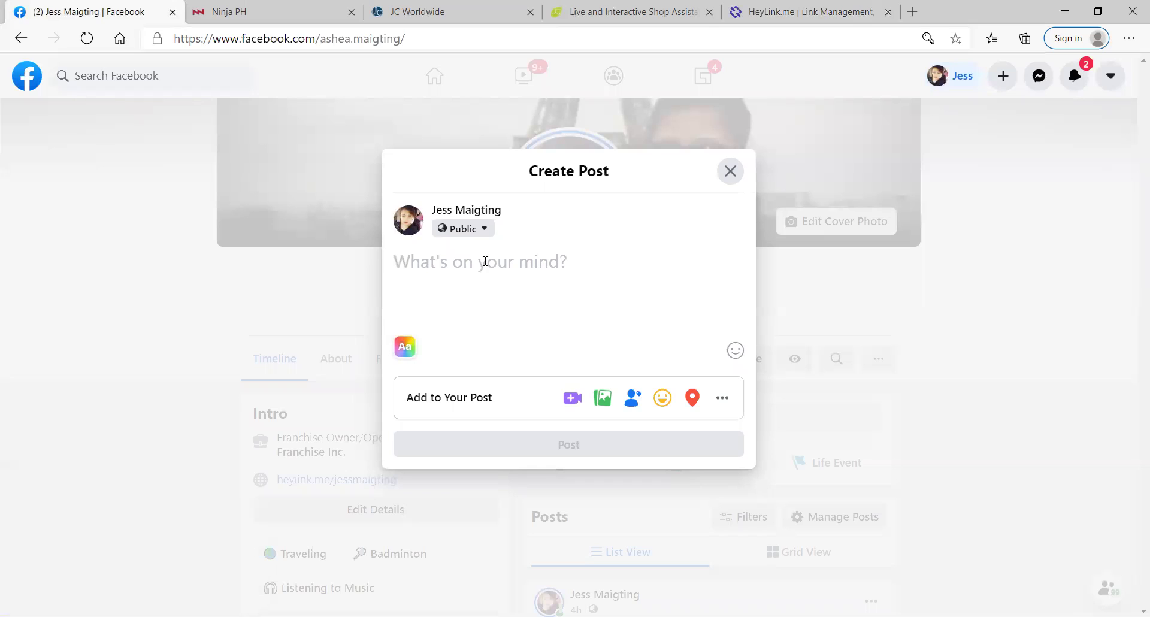
{"action": "key", "text": "ctrl+v"}
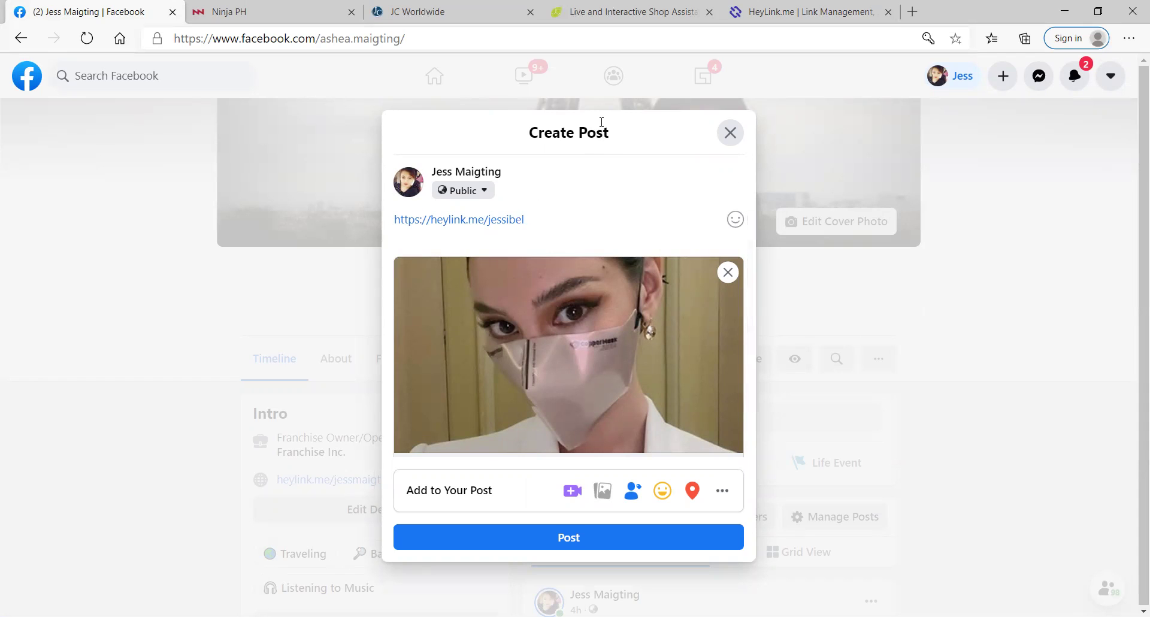
{"action": "left_click", "coordinate": [799, 7]}
Step: Copy the HeyLink.me page's short link from the profile URL dropdown
{"action": "left_click", "coordinate": [622, 96]}
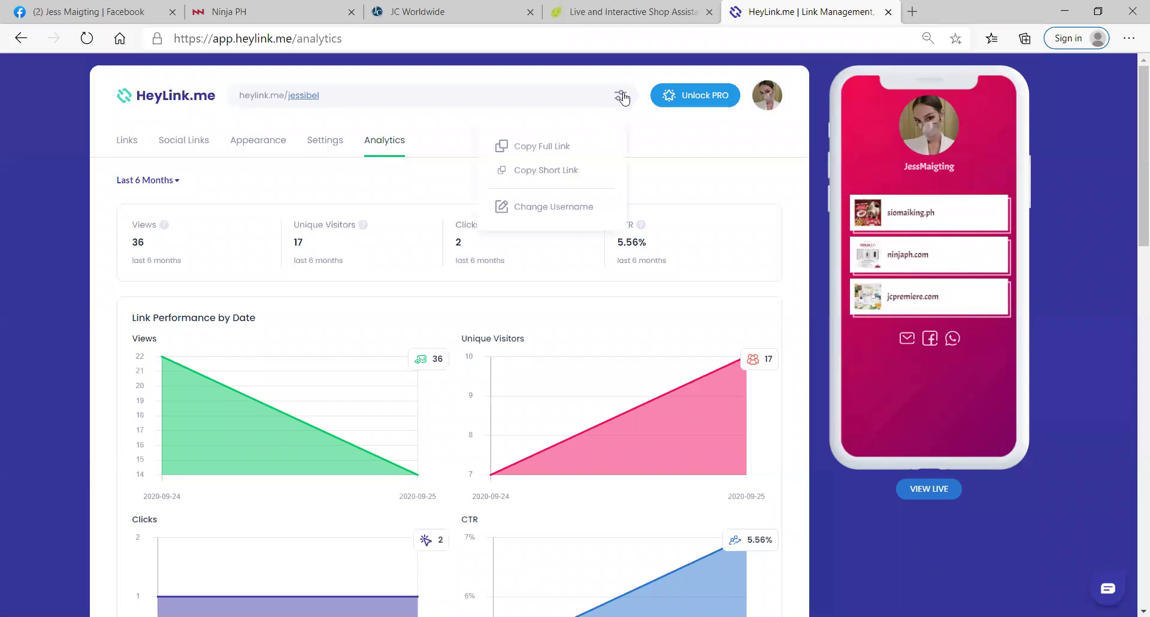
{"action": "left_click", "coordinate": [558, 171]}
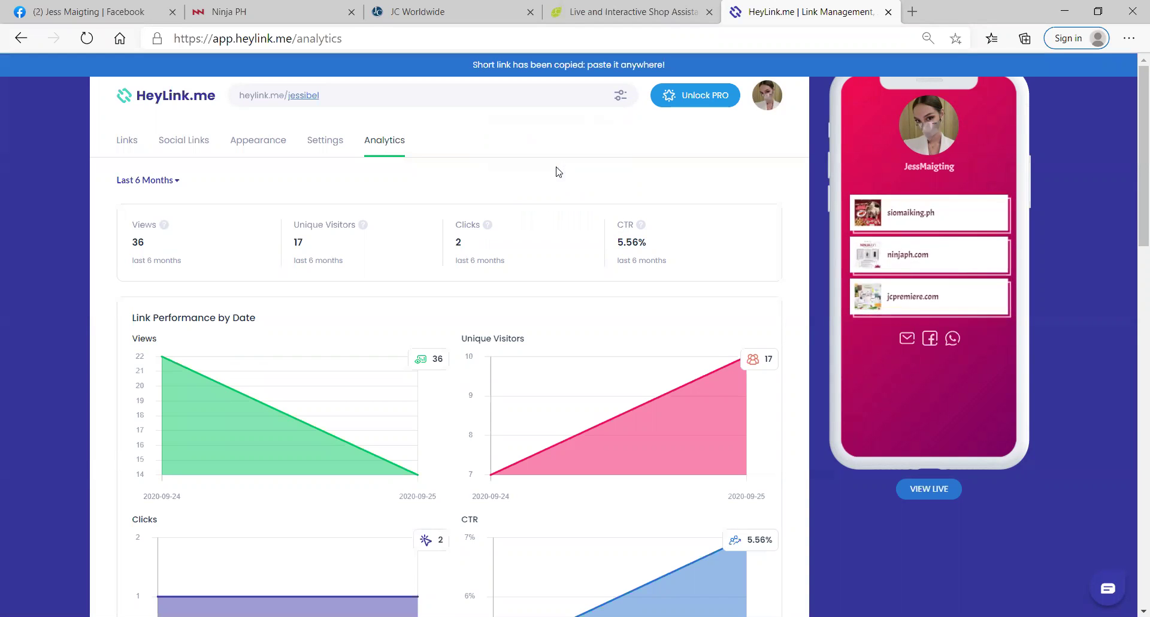
{"action": "left_click", "coordinate": [90, 15]}
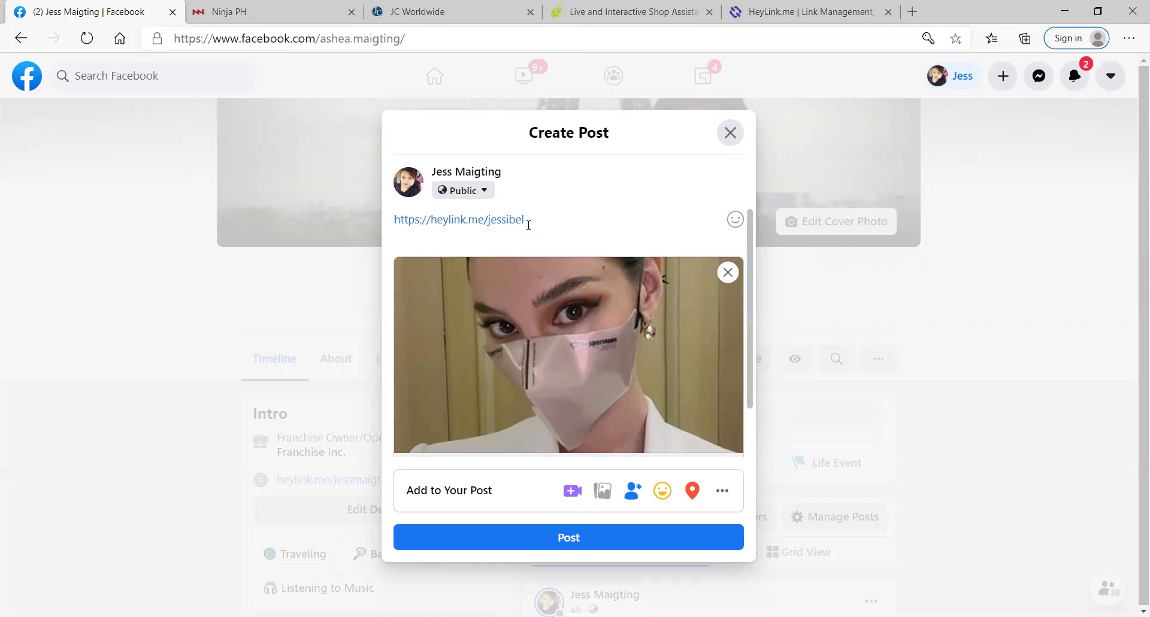
Step: Swap the long link in the post draft for the short heyl.ink link
{"action": "key", "text": "ctrl+a"}
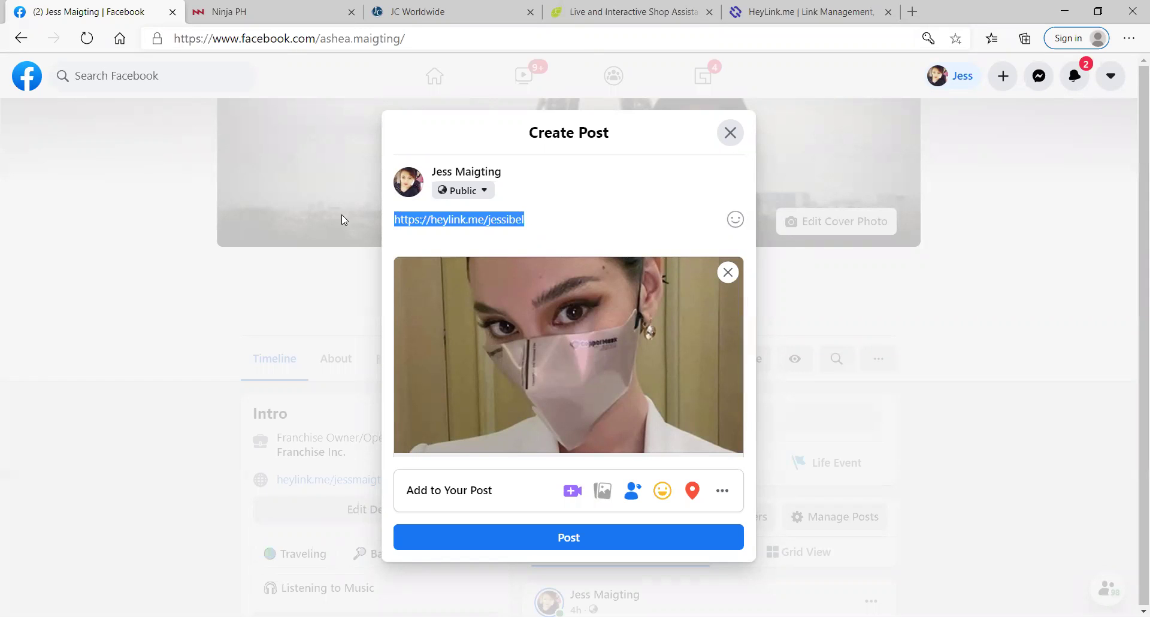
{"action": "key", "text": "BackSpace"}
{"action": "key", "text": "ctrl+v"}
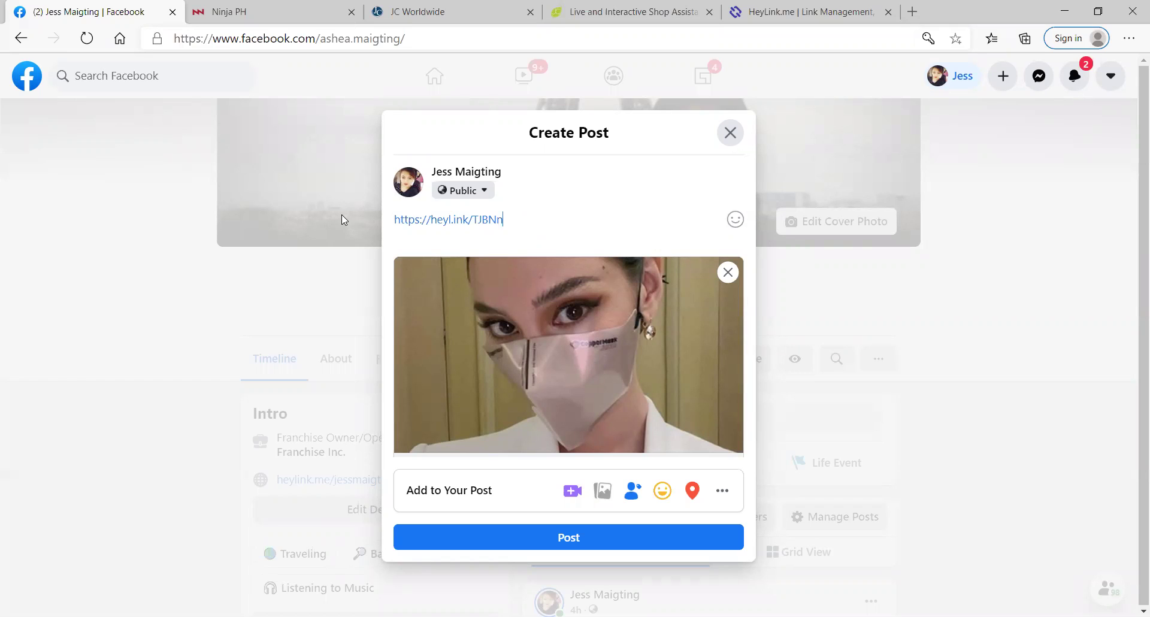
{"action": "key", "text": "Tab"}
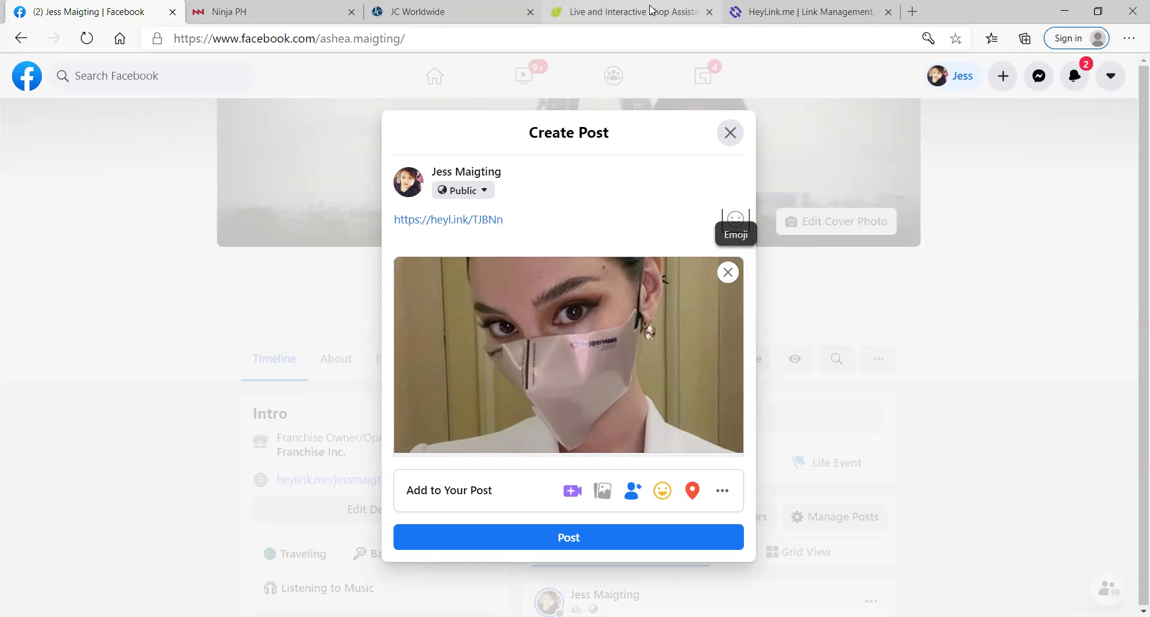
Step: Copy the HeyLink.me page's full link again from the profile URL dropdown
{"action": "left_click", "coordinate": [797, 11]}
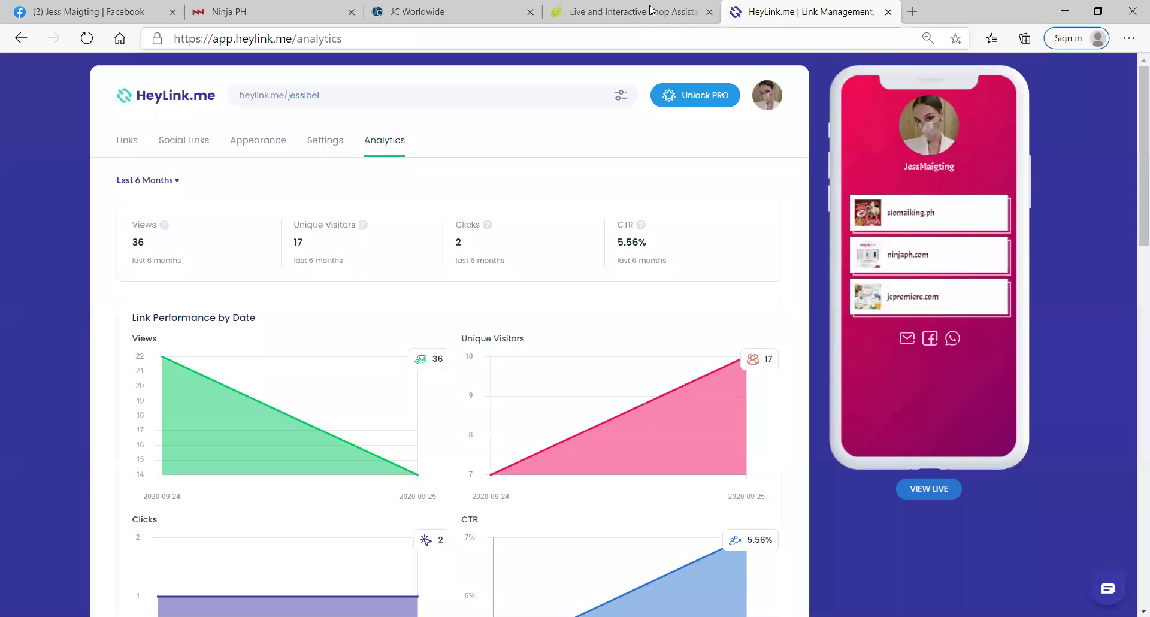
{"action": "left_click", "coordinate": [620, 96]}
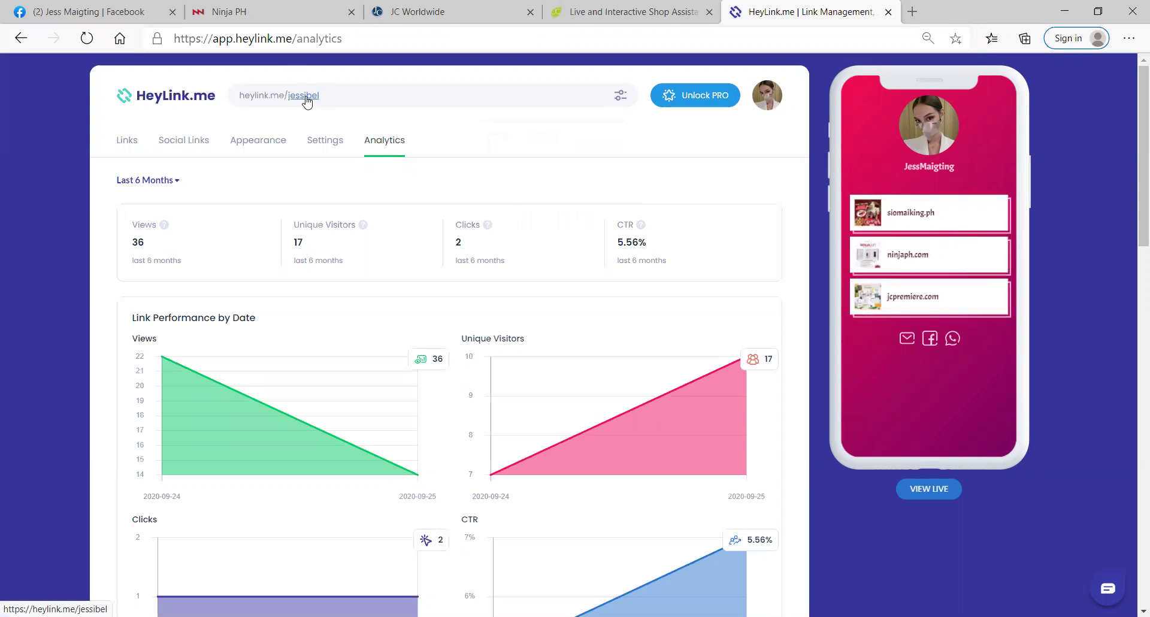
{"action": "left_click", "coordinate": [620, 96]}
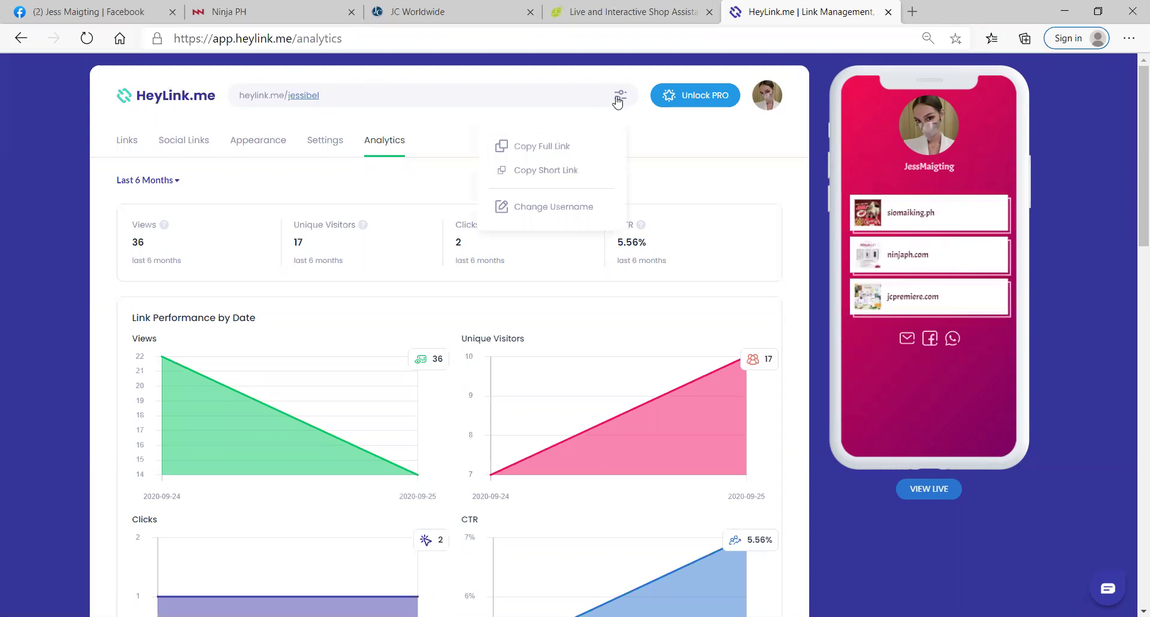
{"action": "left_click", "coordinate": [542, 147]}
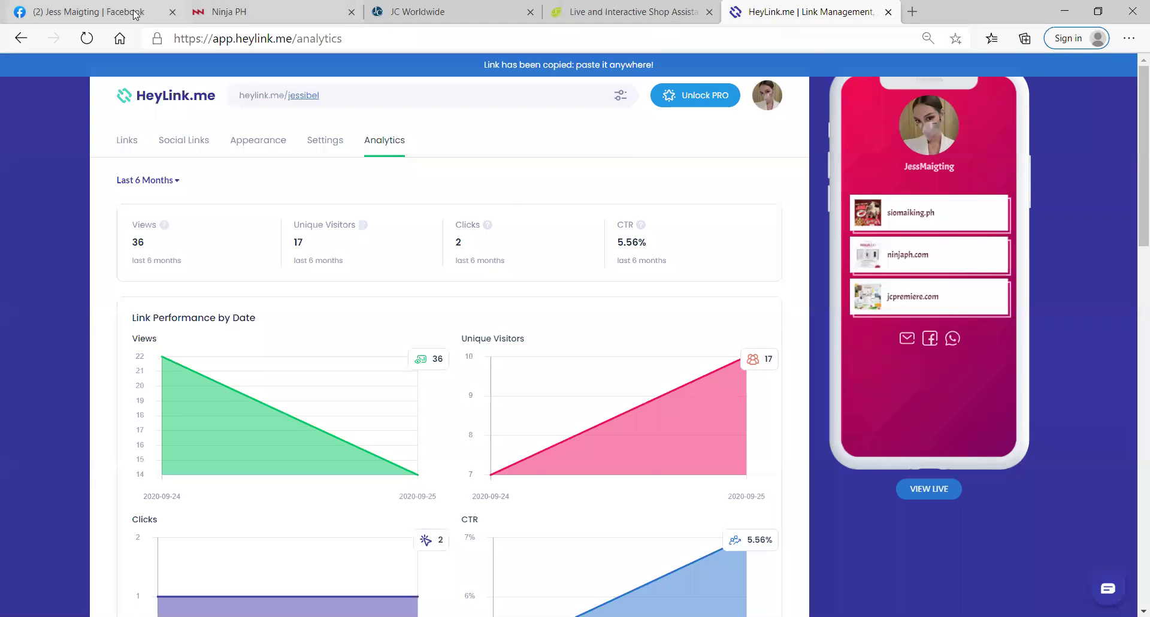
{"action": "left_click", "coordinate": [136, 13]}
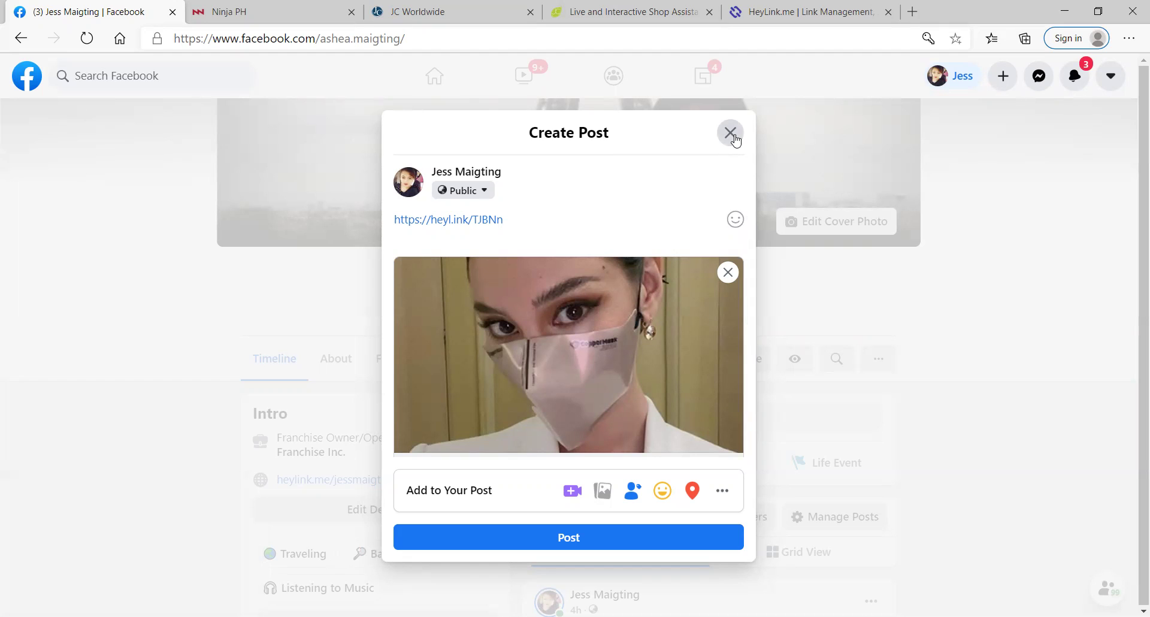
Step: Close the post dialog as a draft and open the heylink.me link in the profile Intro
{"action": "key", "text": "Escape"}
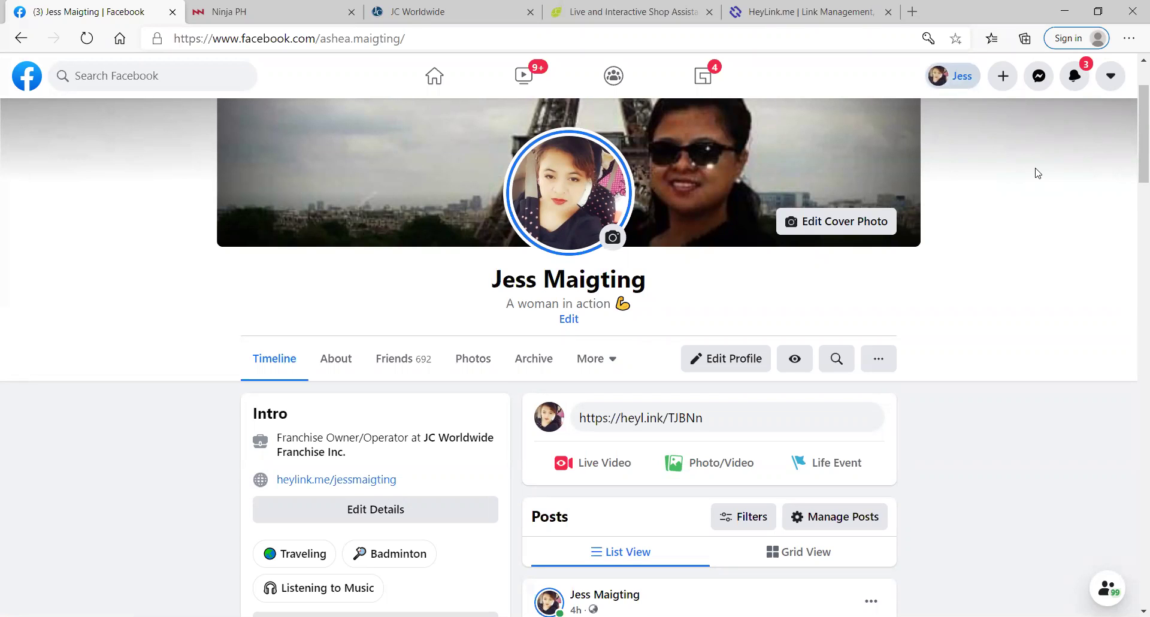
{"action": "left_click", "coordinate": [944, 90]}
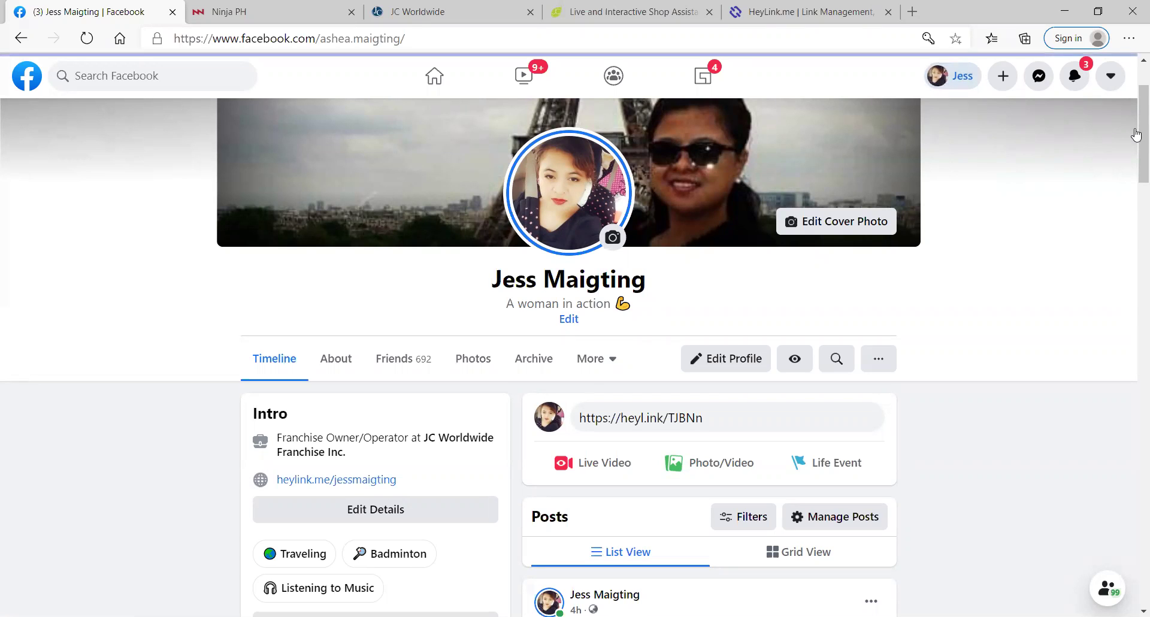
{"action": "left_click_drag", "start_coordinate": [1138, 160], "coordinate": [1065, 259]}
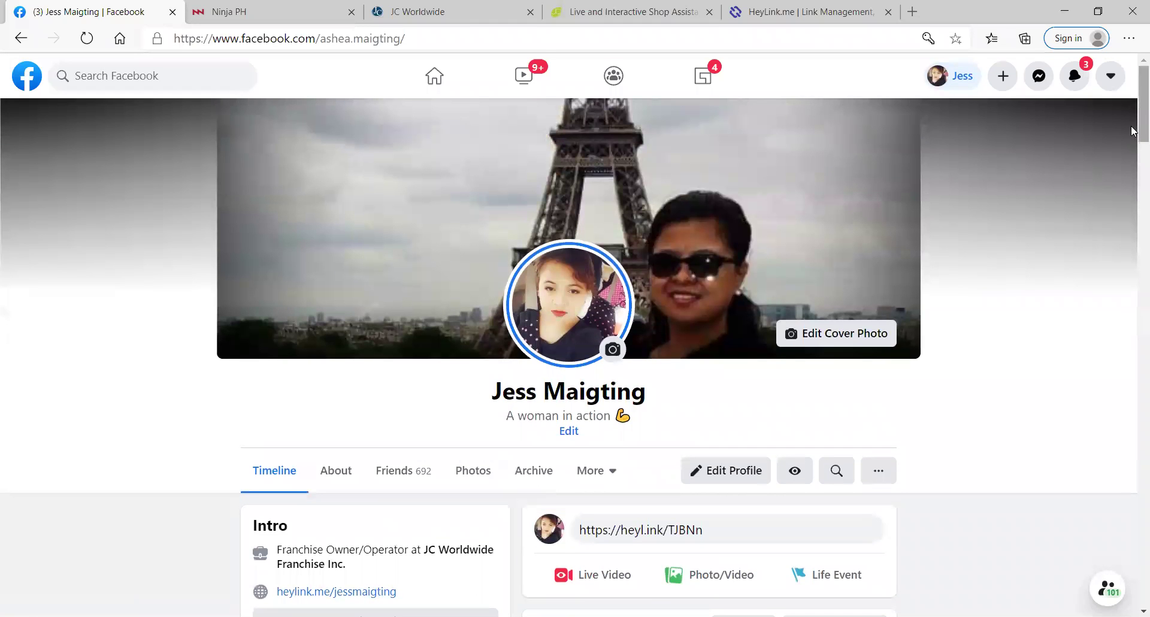
{"action": "left_click_drag", "start_coordinate": [1133, 131], "coordinate": [1134, 161]}
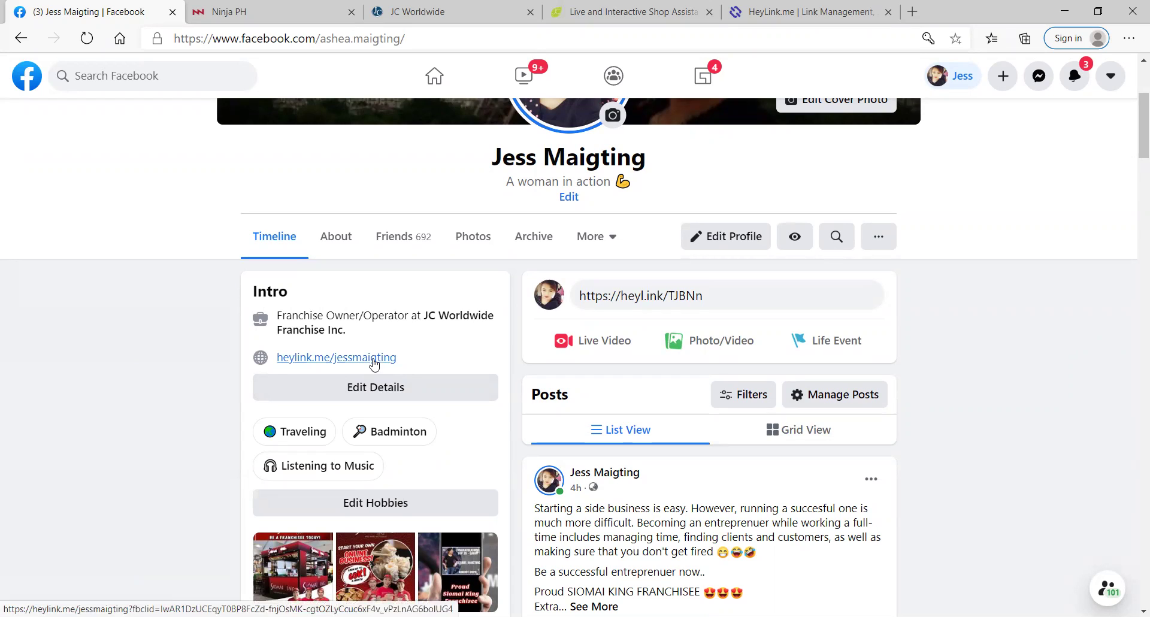
{"action": "left_click", "coordinate": [374, 362]}
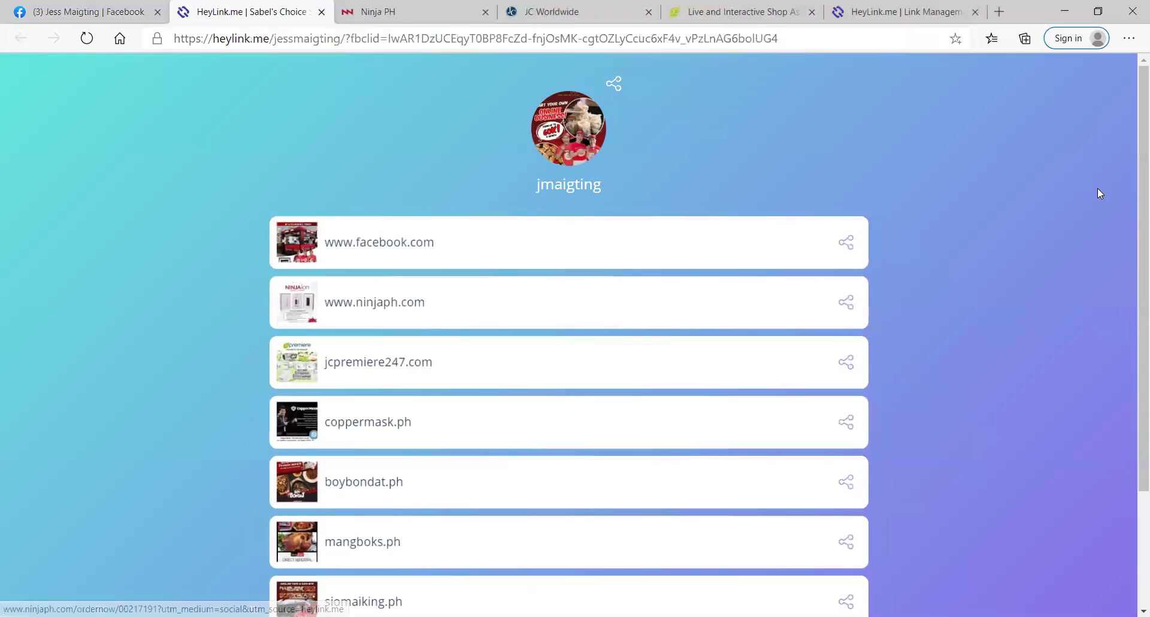
Step: Scroll through the live HeyLink.me page's seven link cards and social buttons
{"action": "scroll", "coordinate": [1117, 198], "scroll_direction": "down", "scroll_amount": 2}
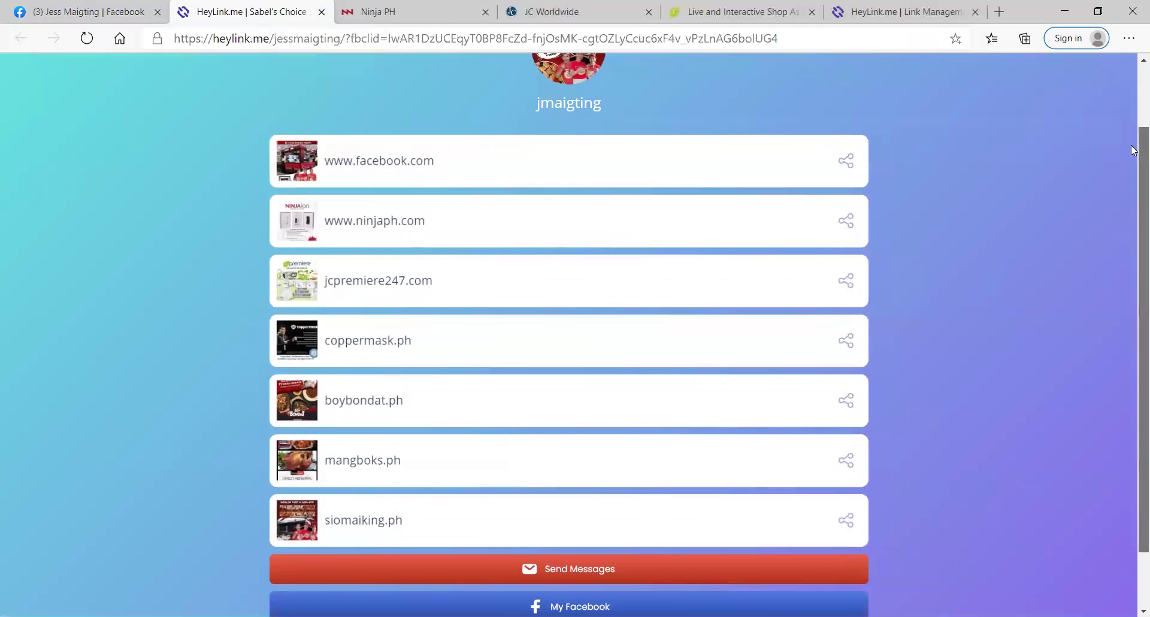
{"action": "scroll", "coordinate": [1134, 167], "scroll_direction": "down", "scroll_amount": 1}
{"action": "scroll", "coordinate": [1133, 180], "scroll_direction": "down", "scroll_amount": 2}
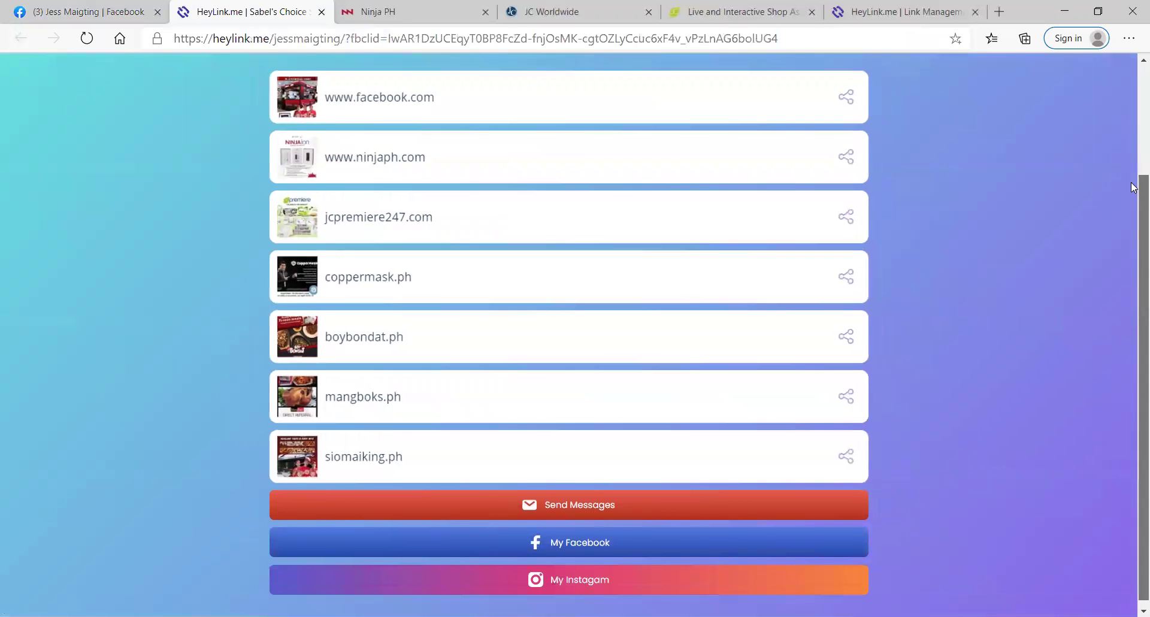
{"action": "scroll", "coordinate": [1134, 180], "scroll_direction": "up", "scroll_amount": 3}
{"action": "left_click_drag", "start_coordinate": [1134, 142], "coordinate": [1134, 103]}
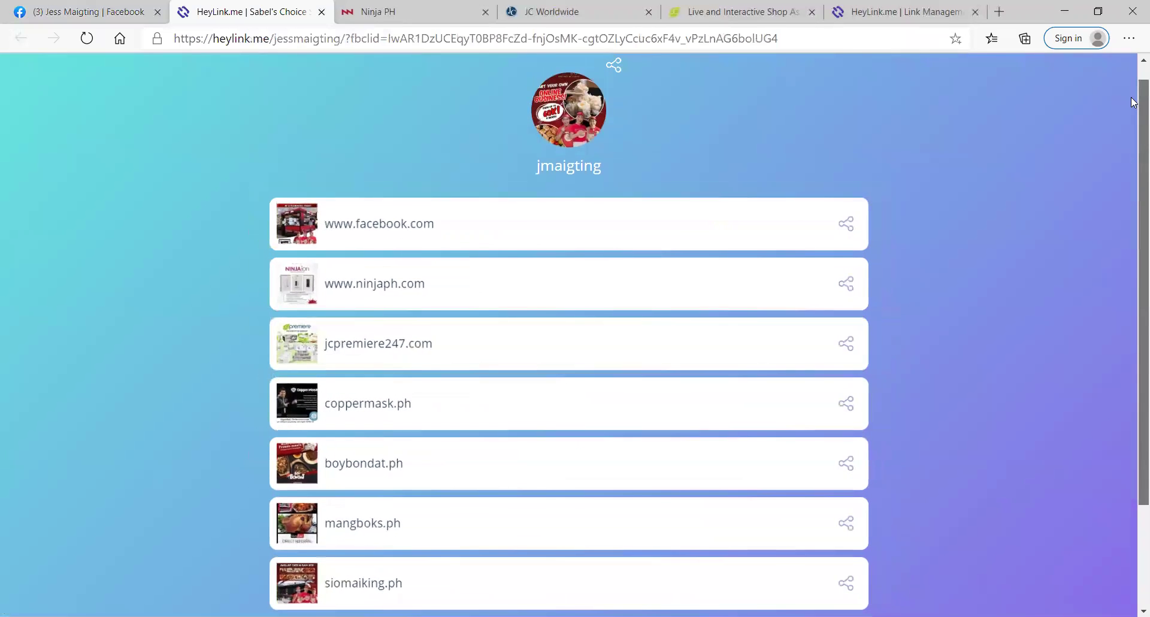